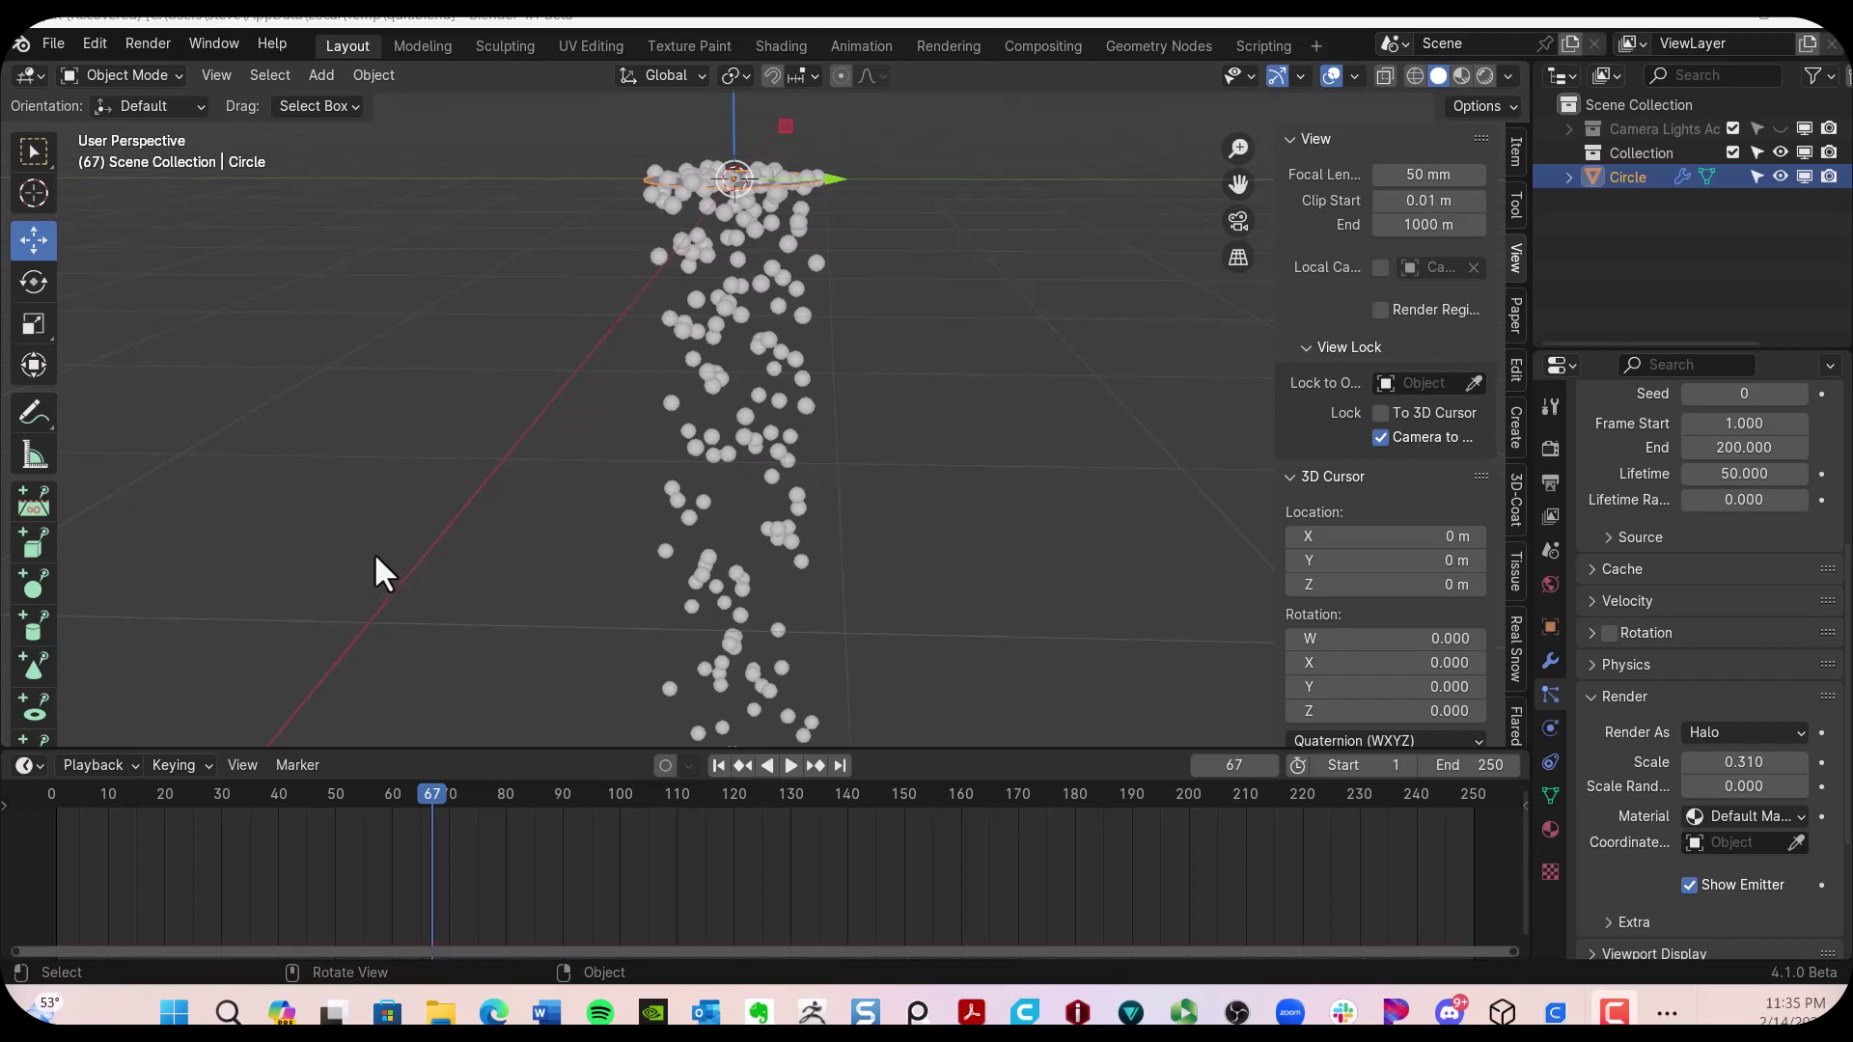
Set the circle's particle size to 0.15 m in the particle system's viewport display settings
mouse_move(811, 518)
middle_mouse_down()
mouse_move(789, 537)
mouse_move(801, 339)
mouse_move(804, 372)
mouse_move(712, 557)
mouse_move(698, 671)
mouse_move(773, 735)
mouse_move(871, 611)
mouse_move(874, 507)
mouse_move(864, 442)
mouse_move(784, 576)
mouse_move(763, 516)
mouse_move(773, 386)
mouse_move(709, 646)
mouse_move(778, 495)
mouse_move(801, 550)
mouse_move(793, 523)
middle_mouse_up()
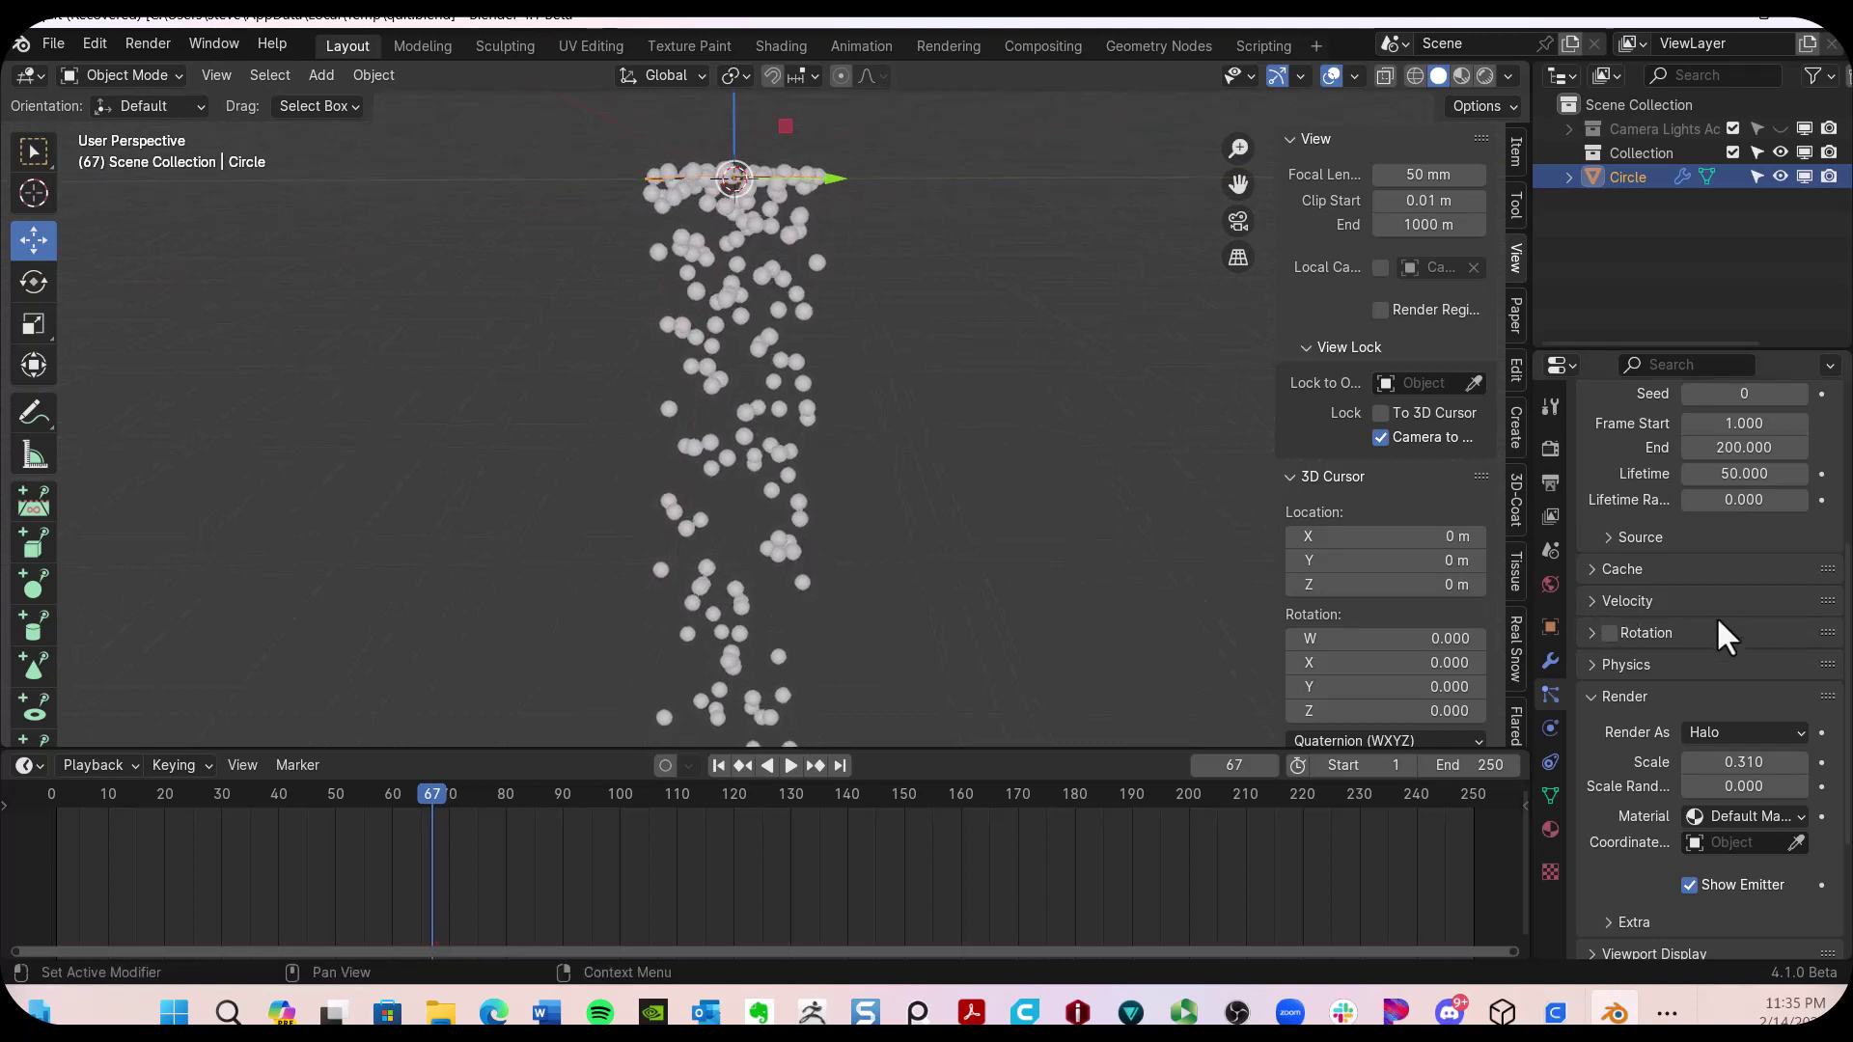
scroll(1714, 629, "up", 6)
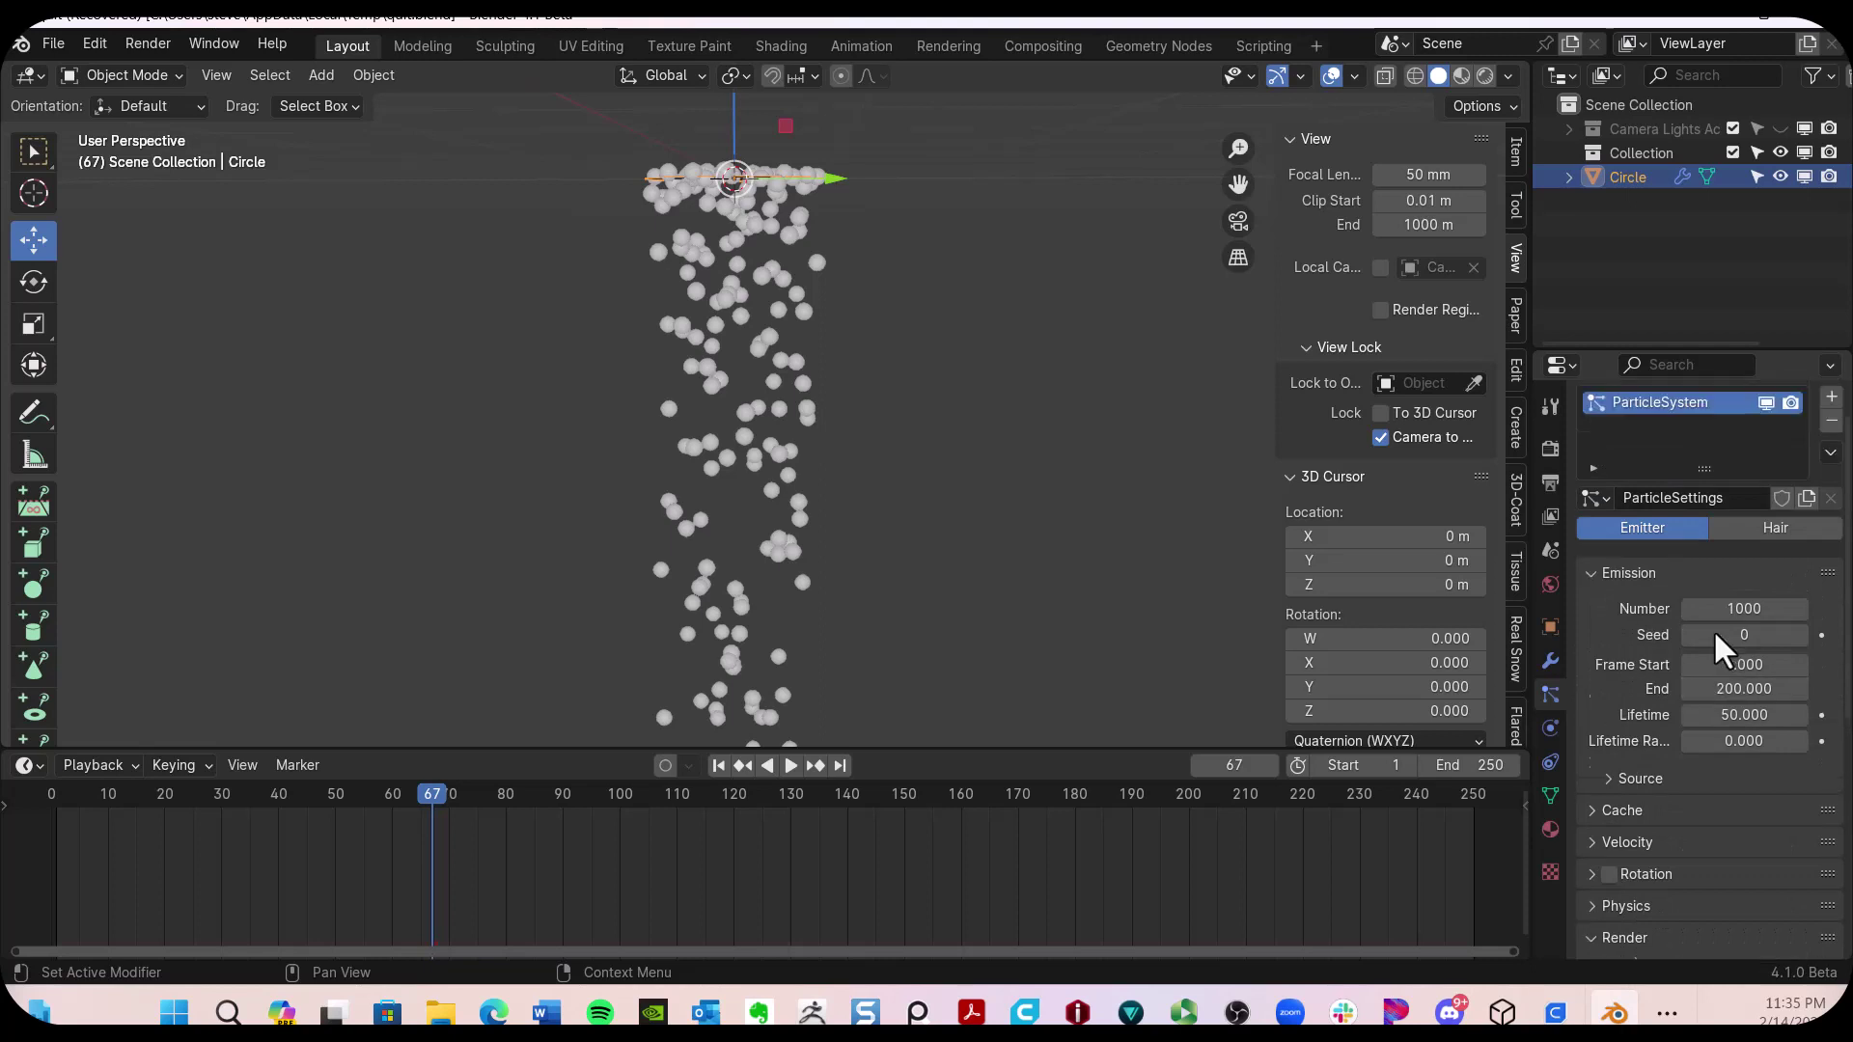
scroll(1711, 627, "up", 1)
scroll(1711, 627, "down", 4)
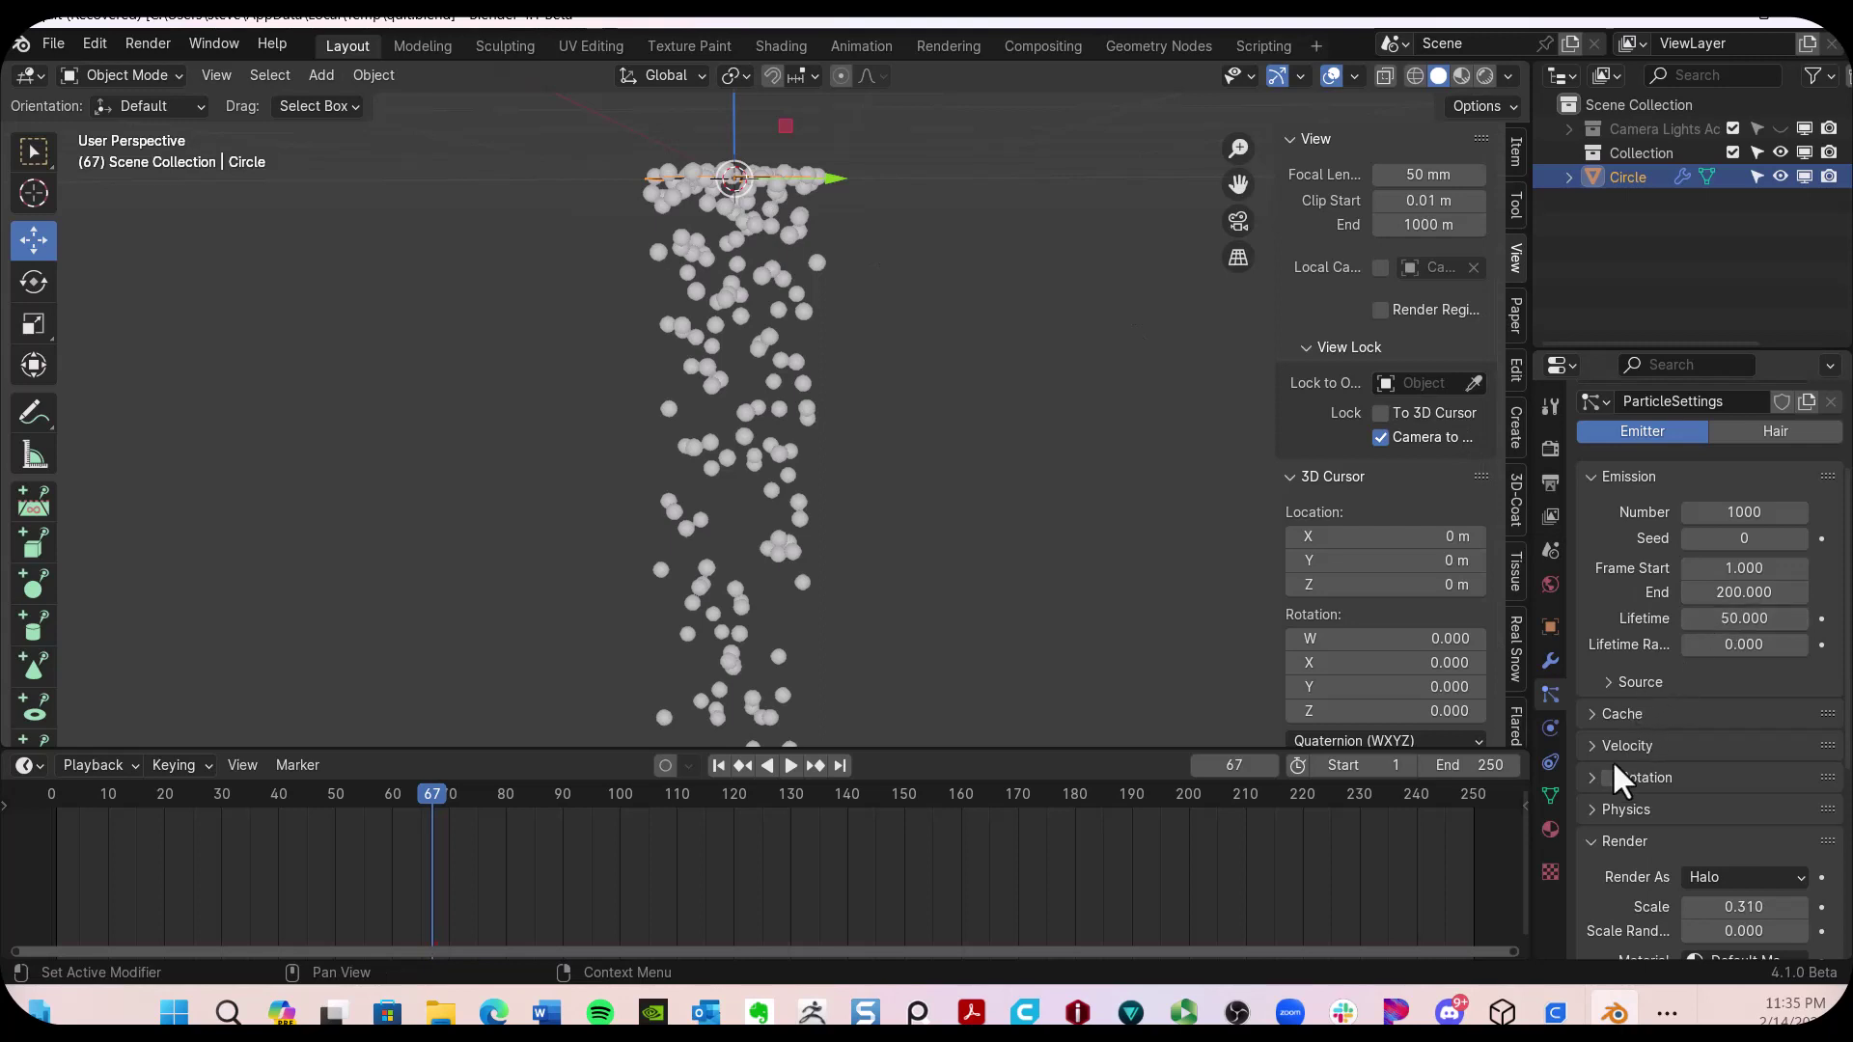
scroll(1689, 739, "down", 7)
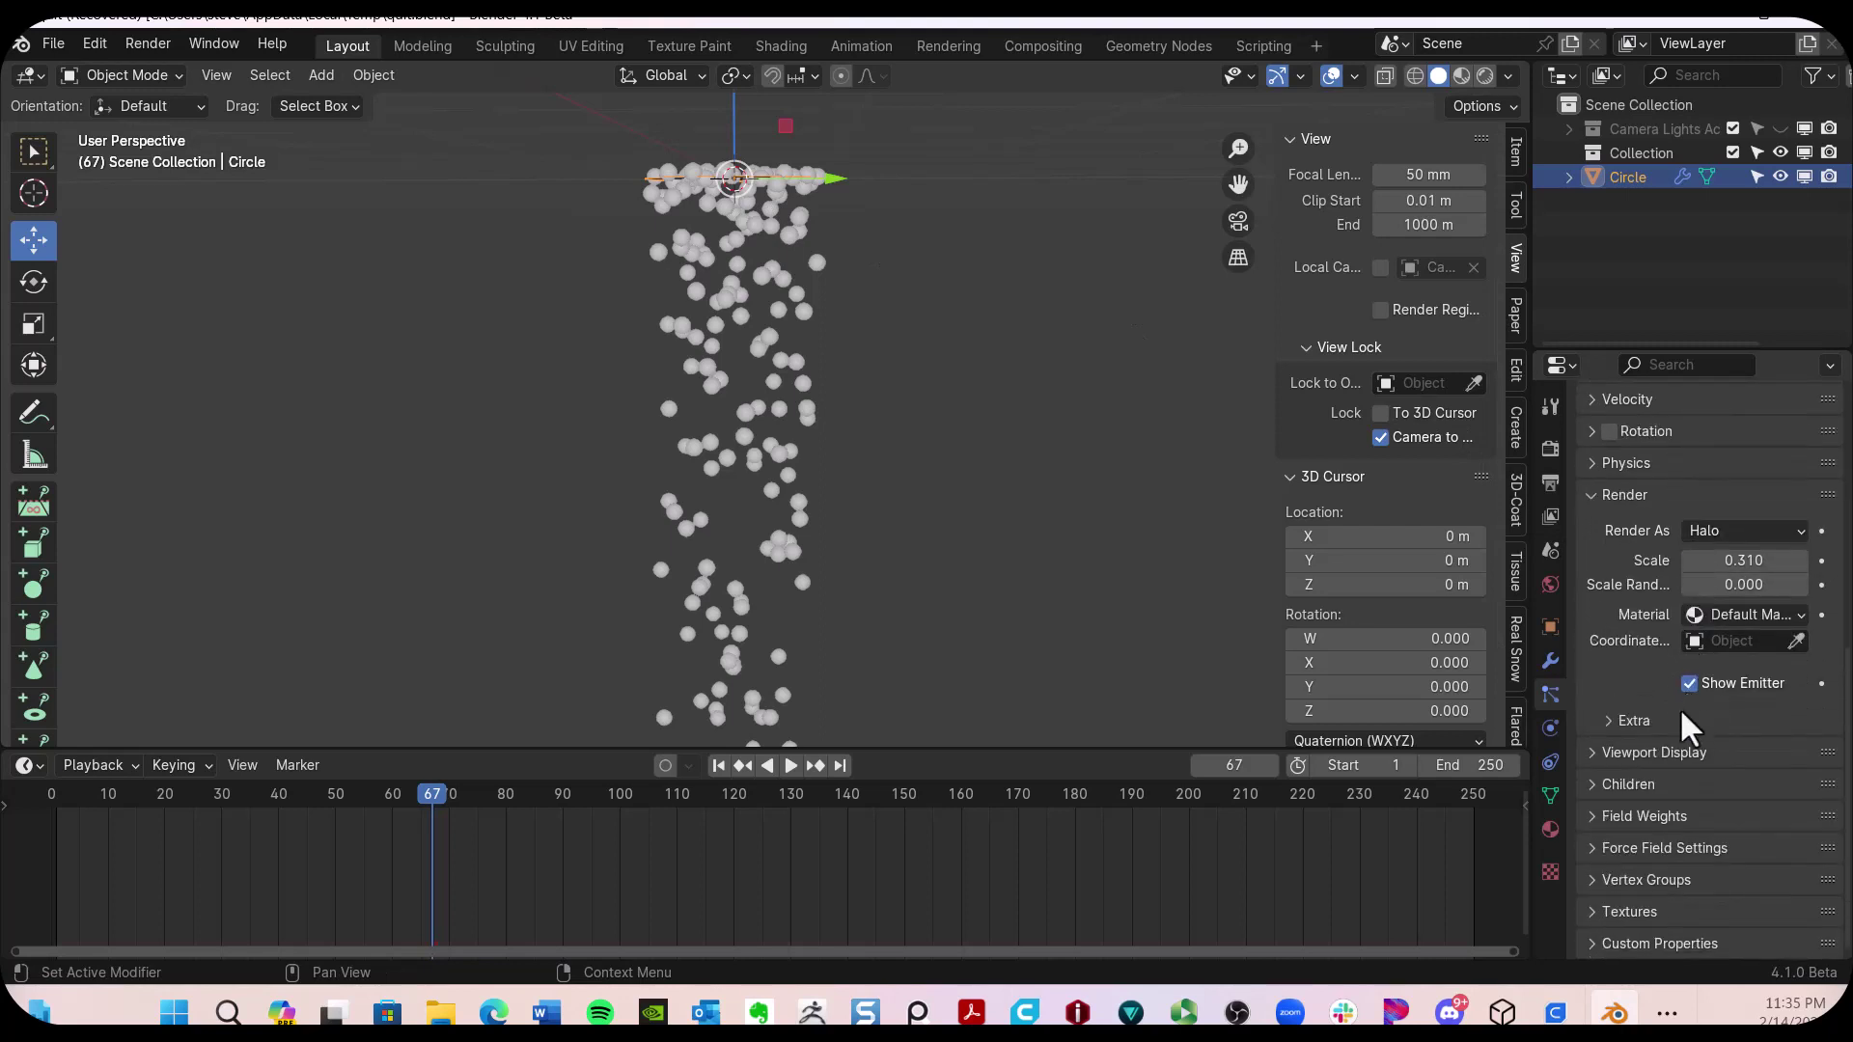
left_click(1590, 751)
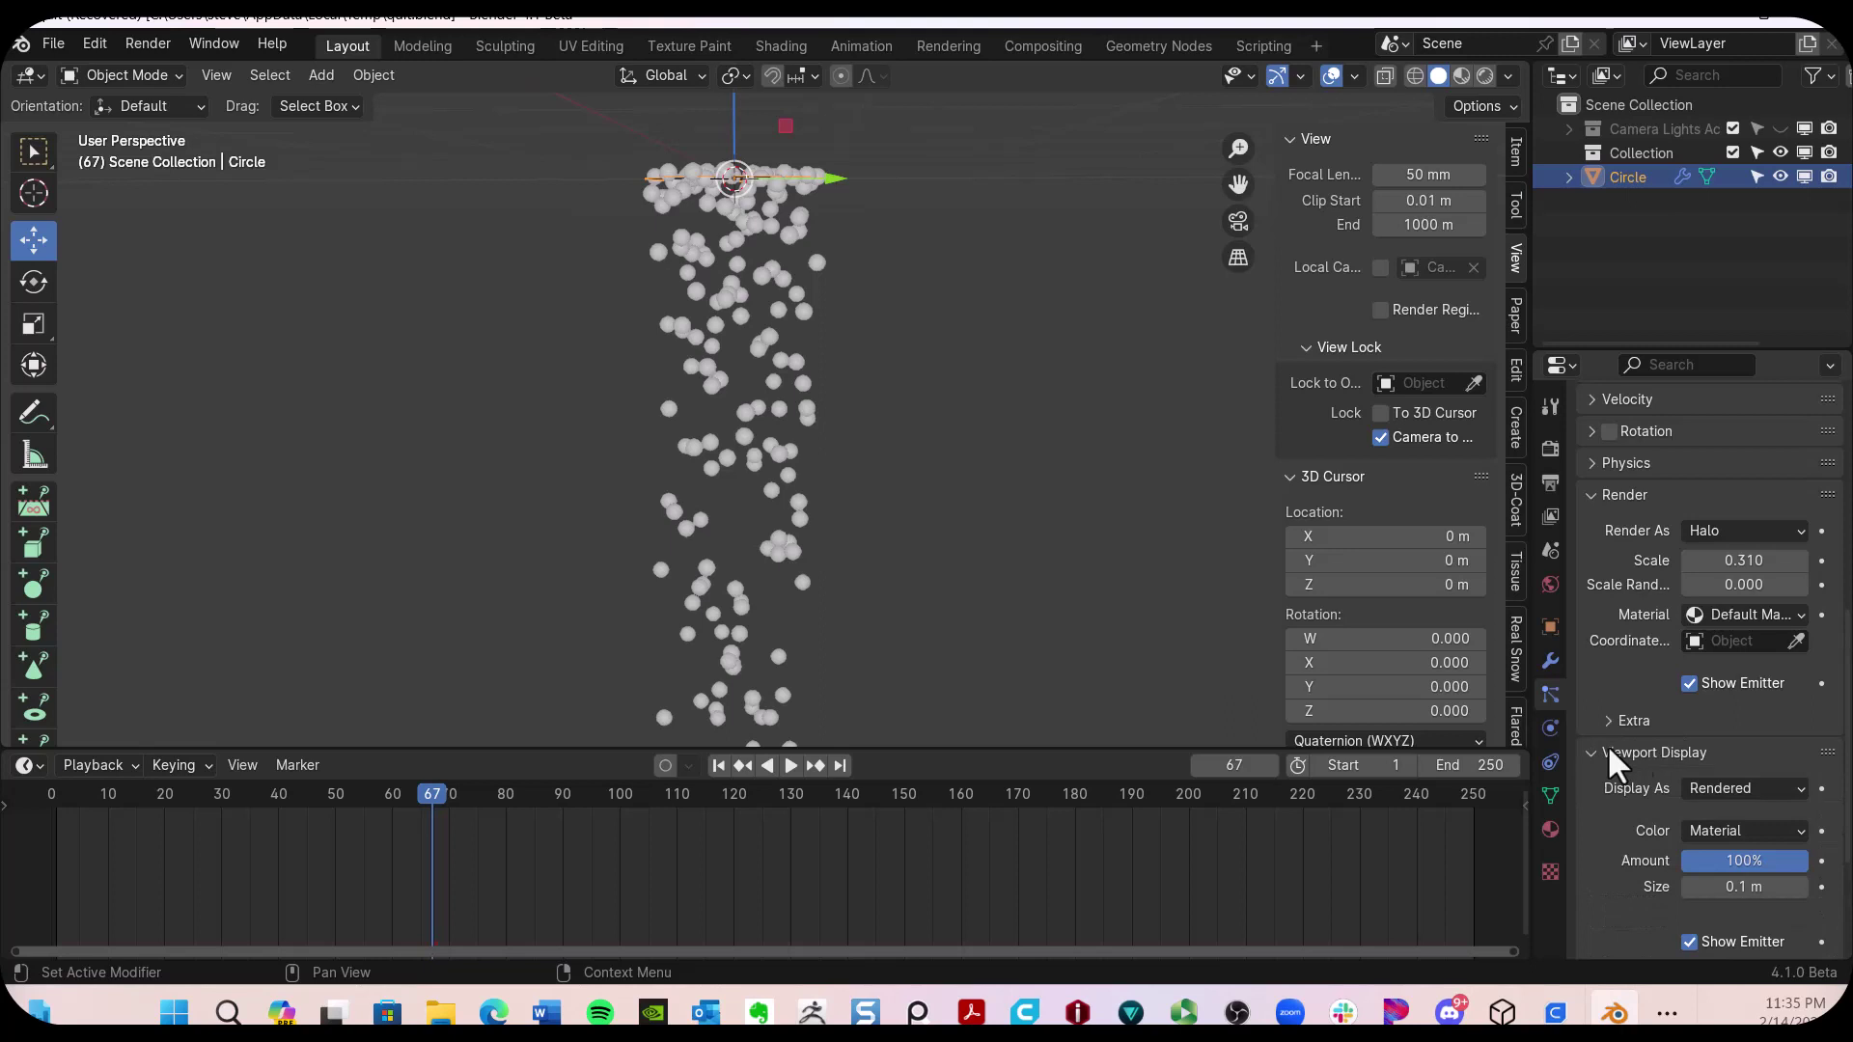
scroll(1758, 728, "down", 3)
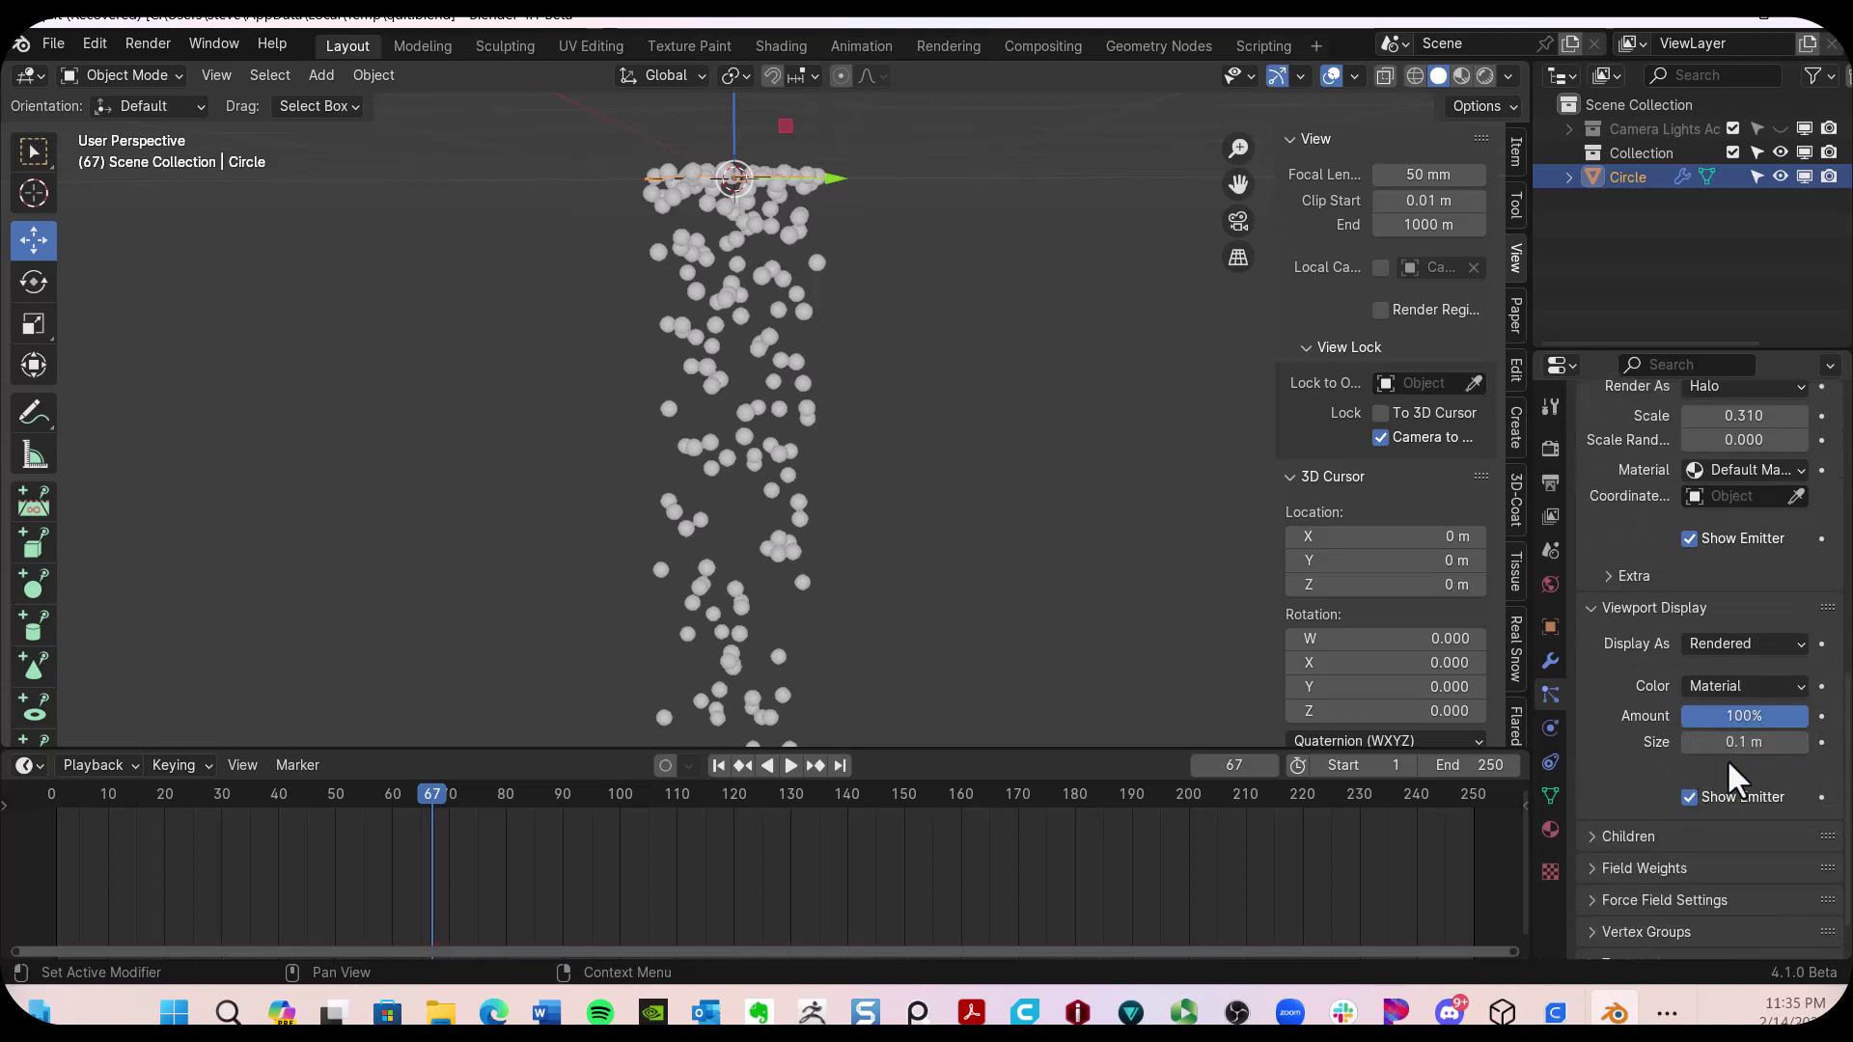
mouse_move(1744, 741)
left_mouse_down()
mouse_move(1765, 741)
mouse_move(1722, 741)
mouse_move(1751, 741)
left_mouse_up()
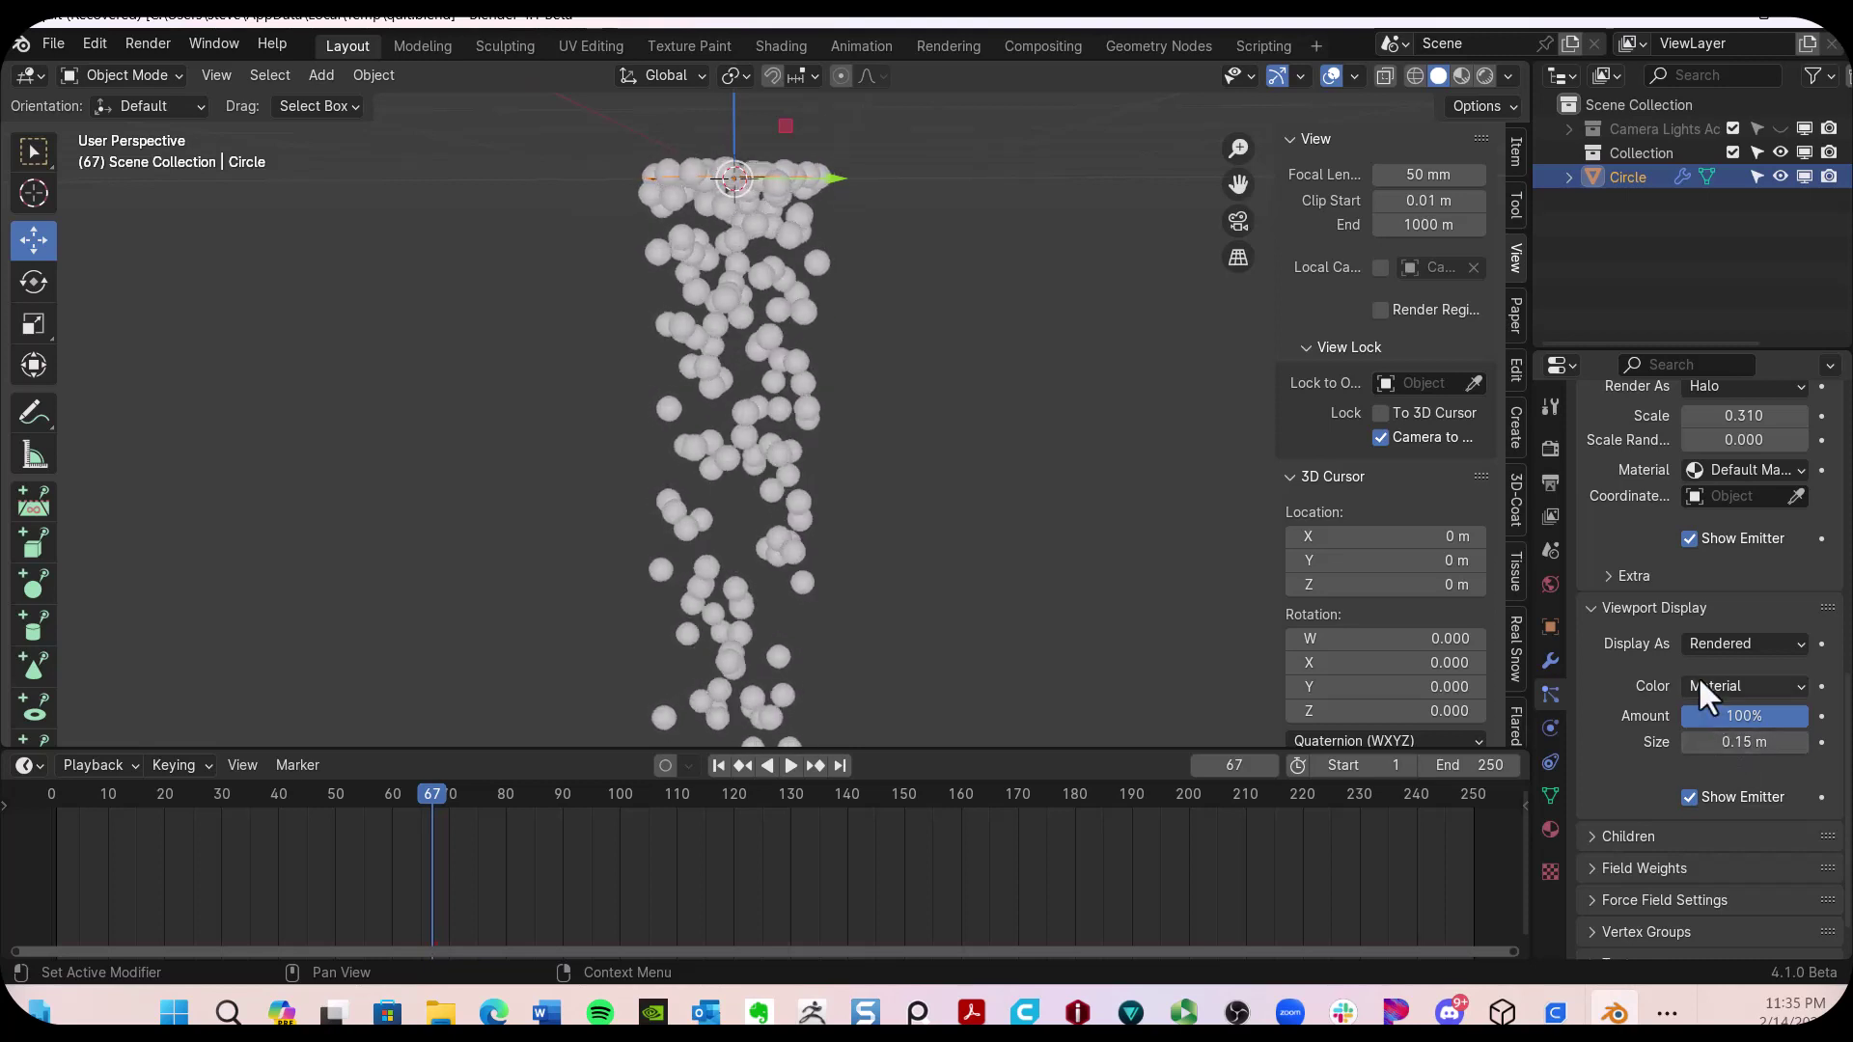
Render the current frame from the camera view to check the halo particles, and return to the user perspective
scroll(1720, 569, "up", 3)
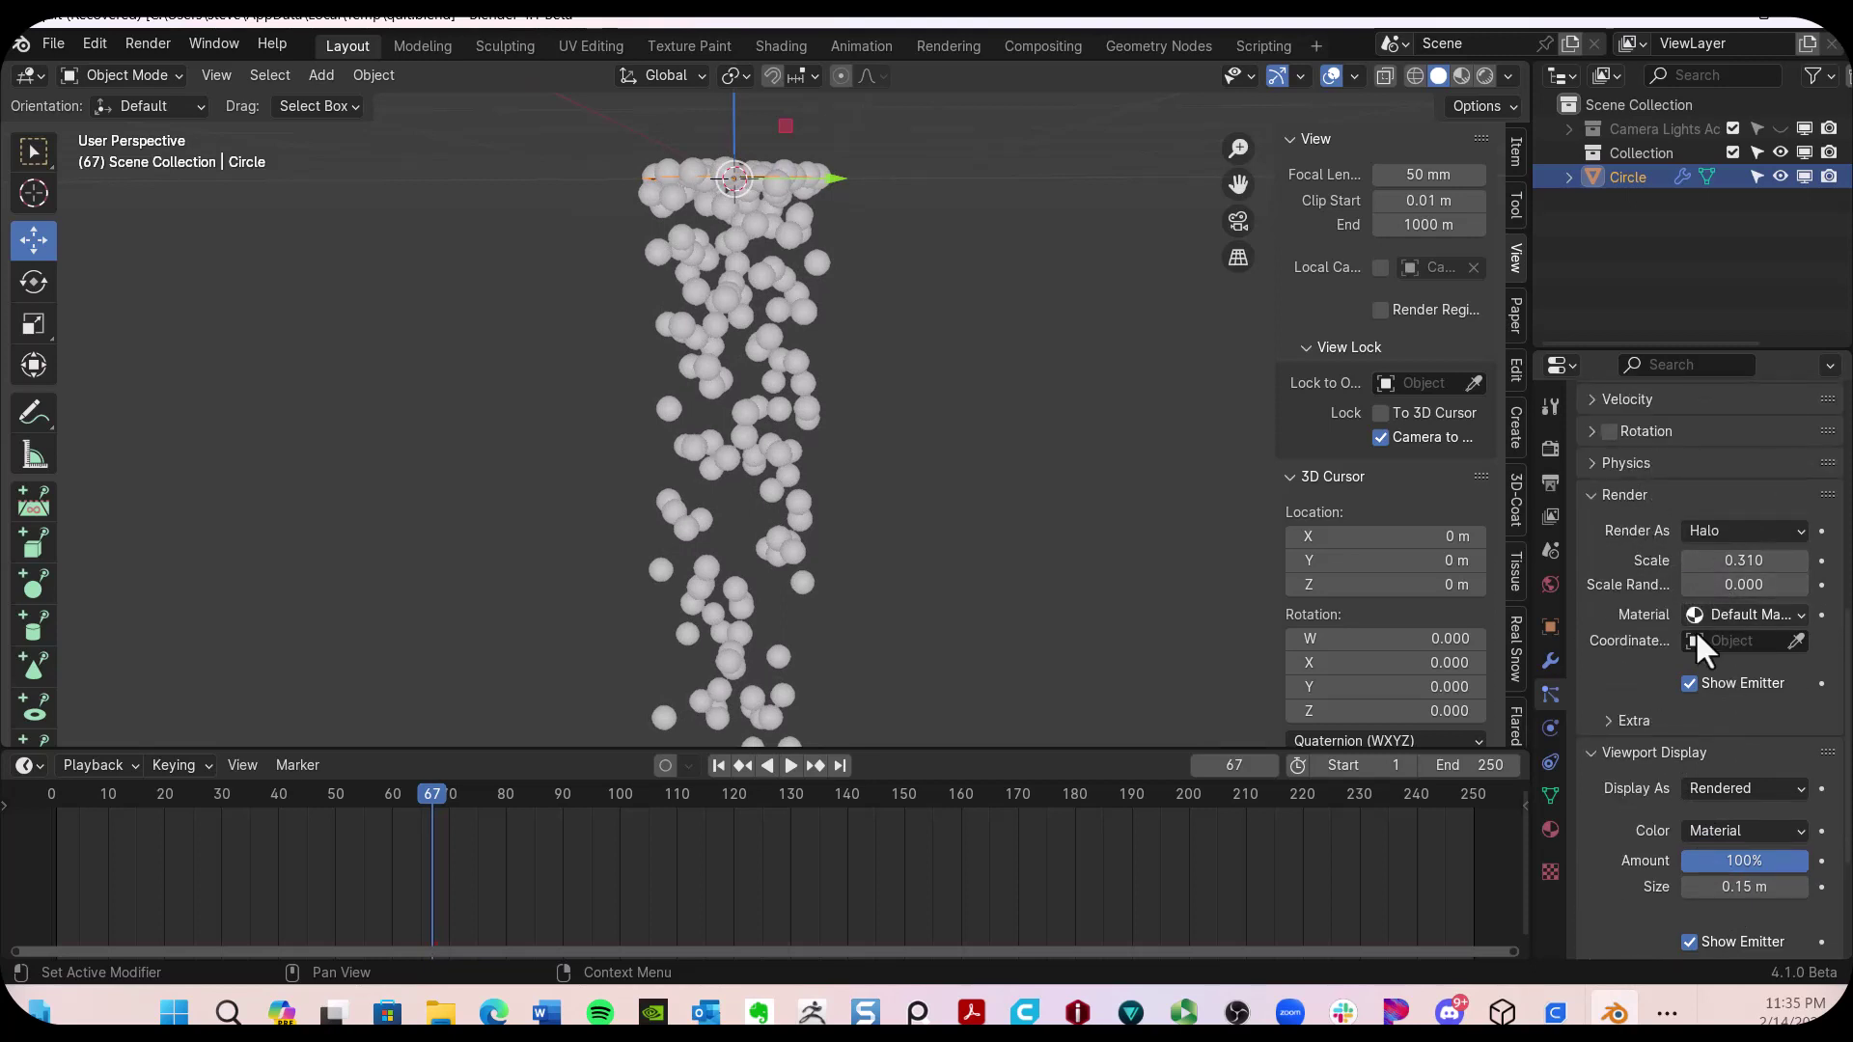
scroll(1716, 743, "down", 3)
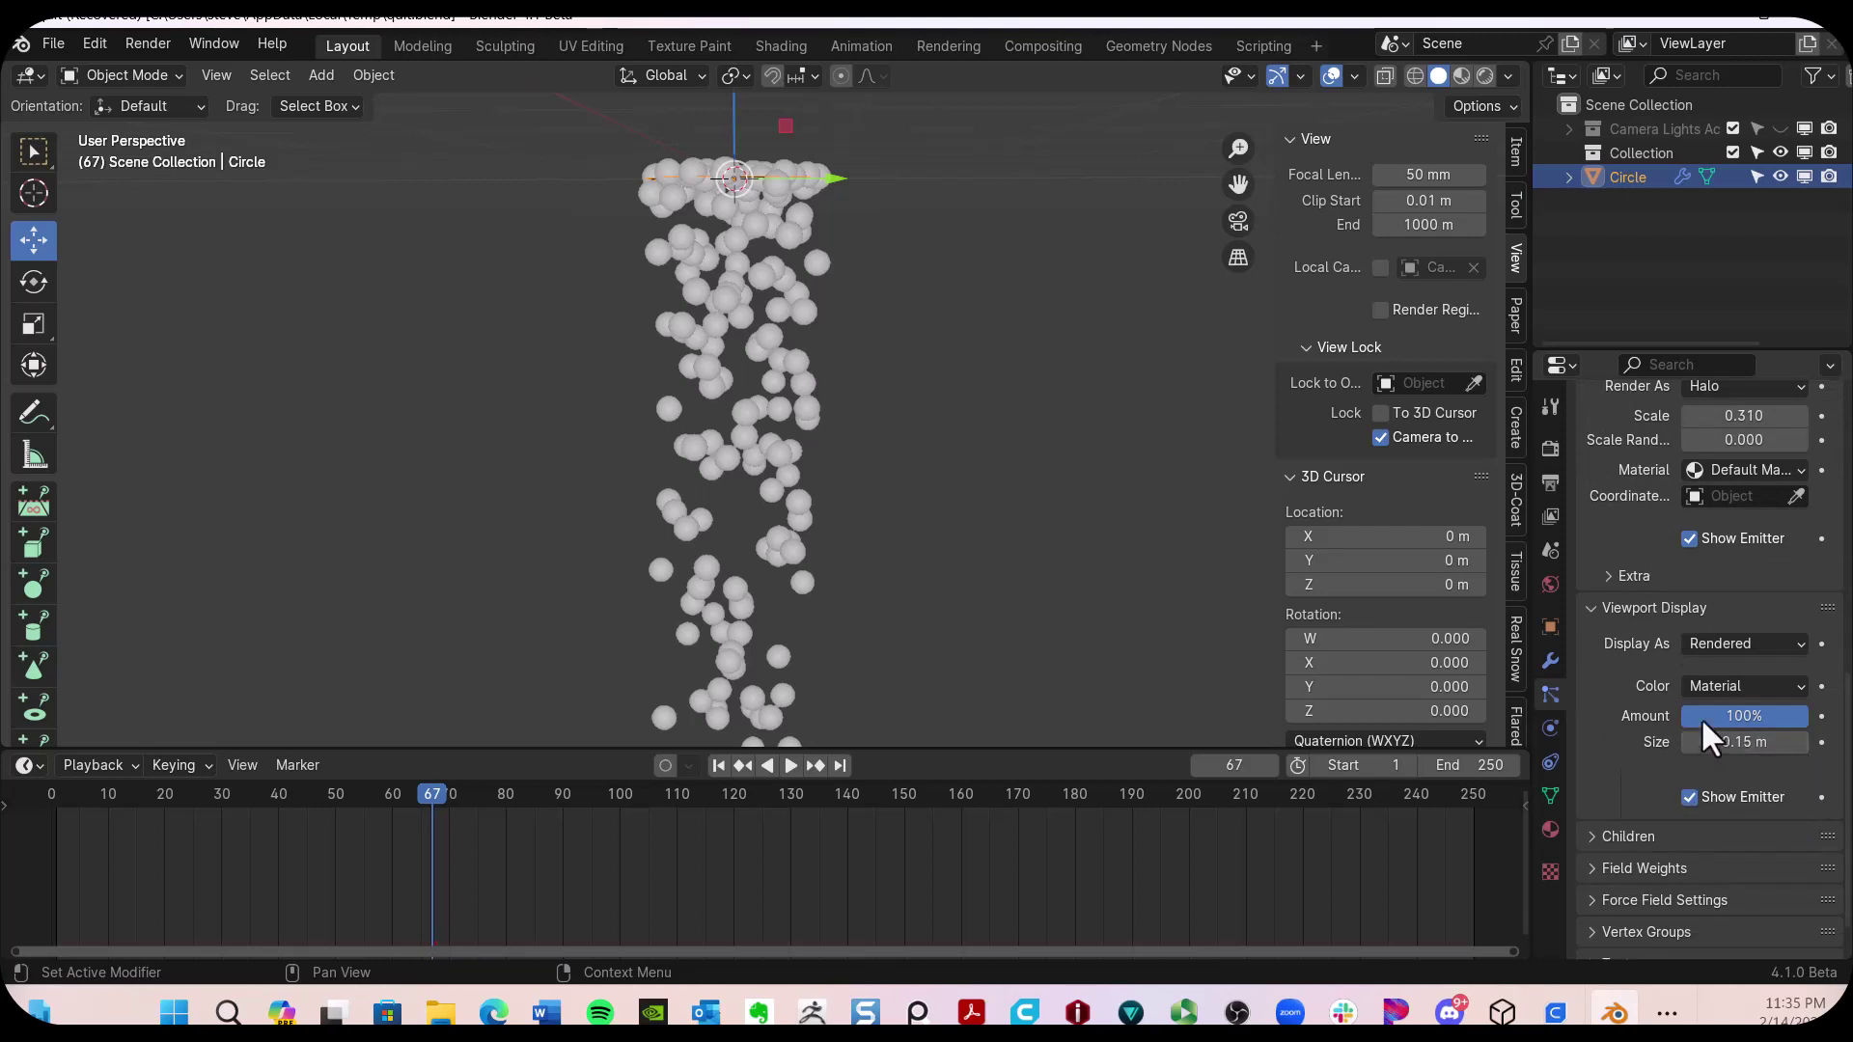
scroll(1700, 572, "up", 5)
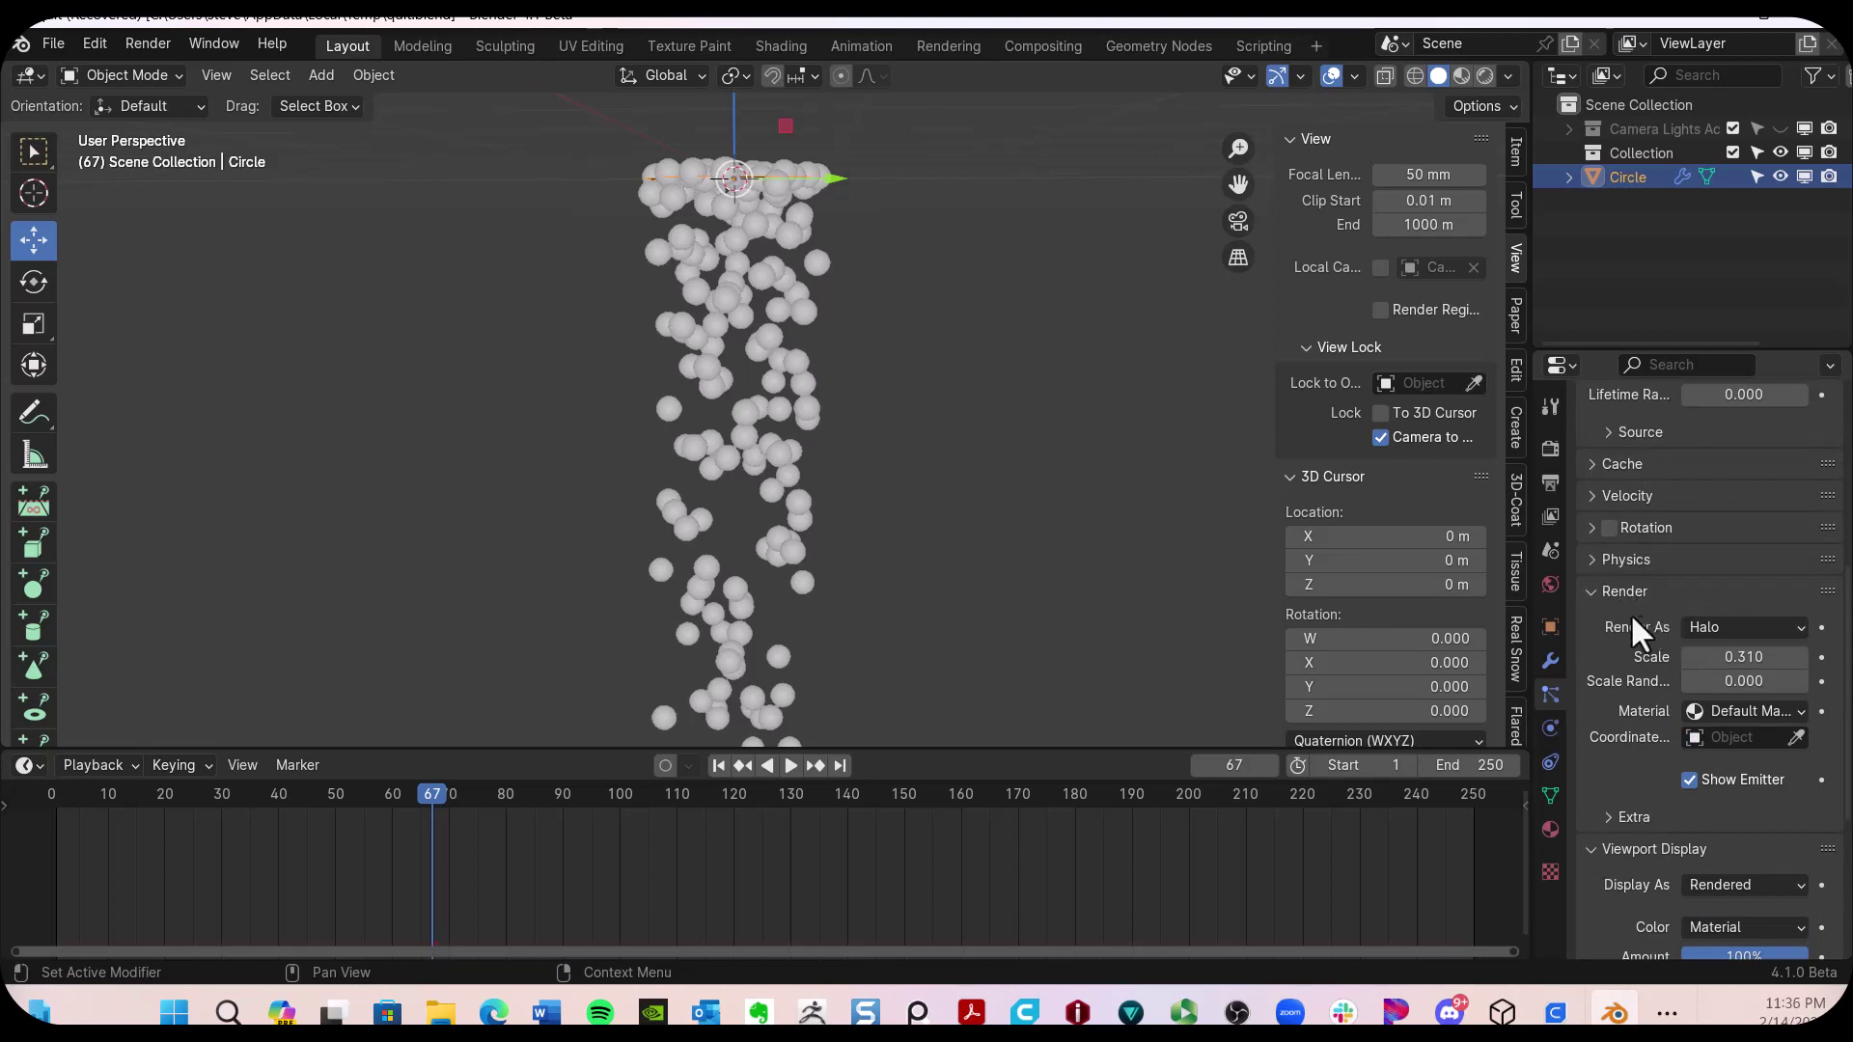
key("KP_0")
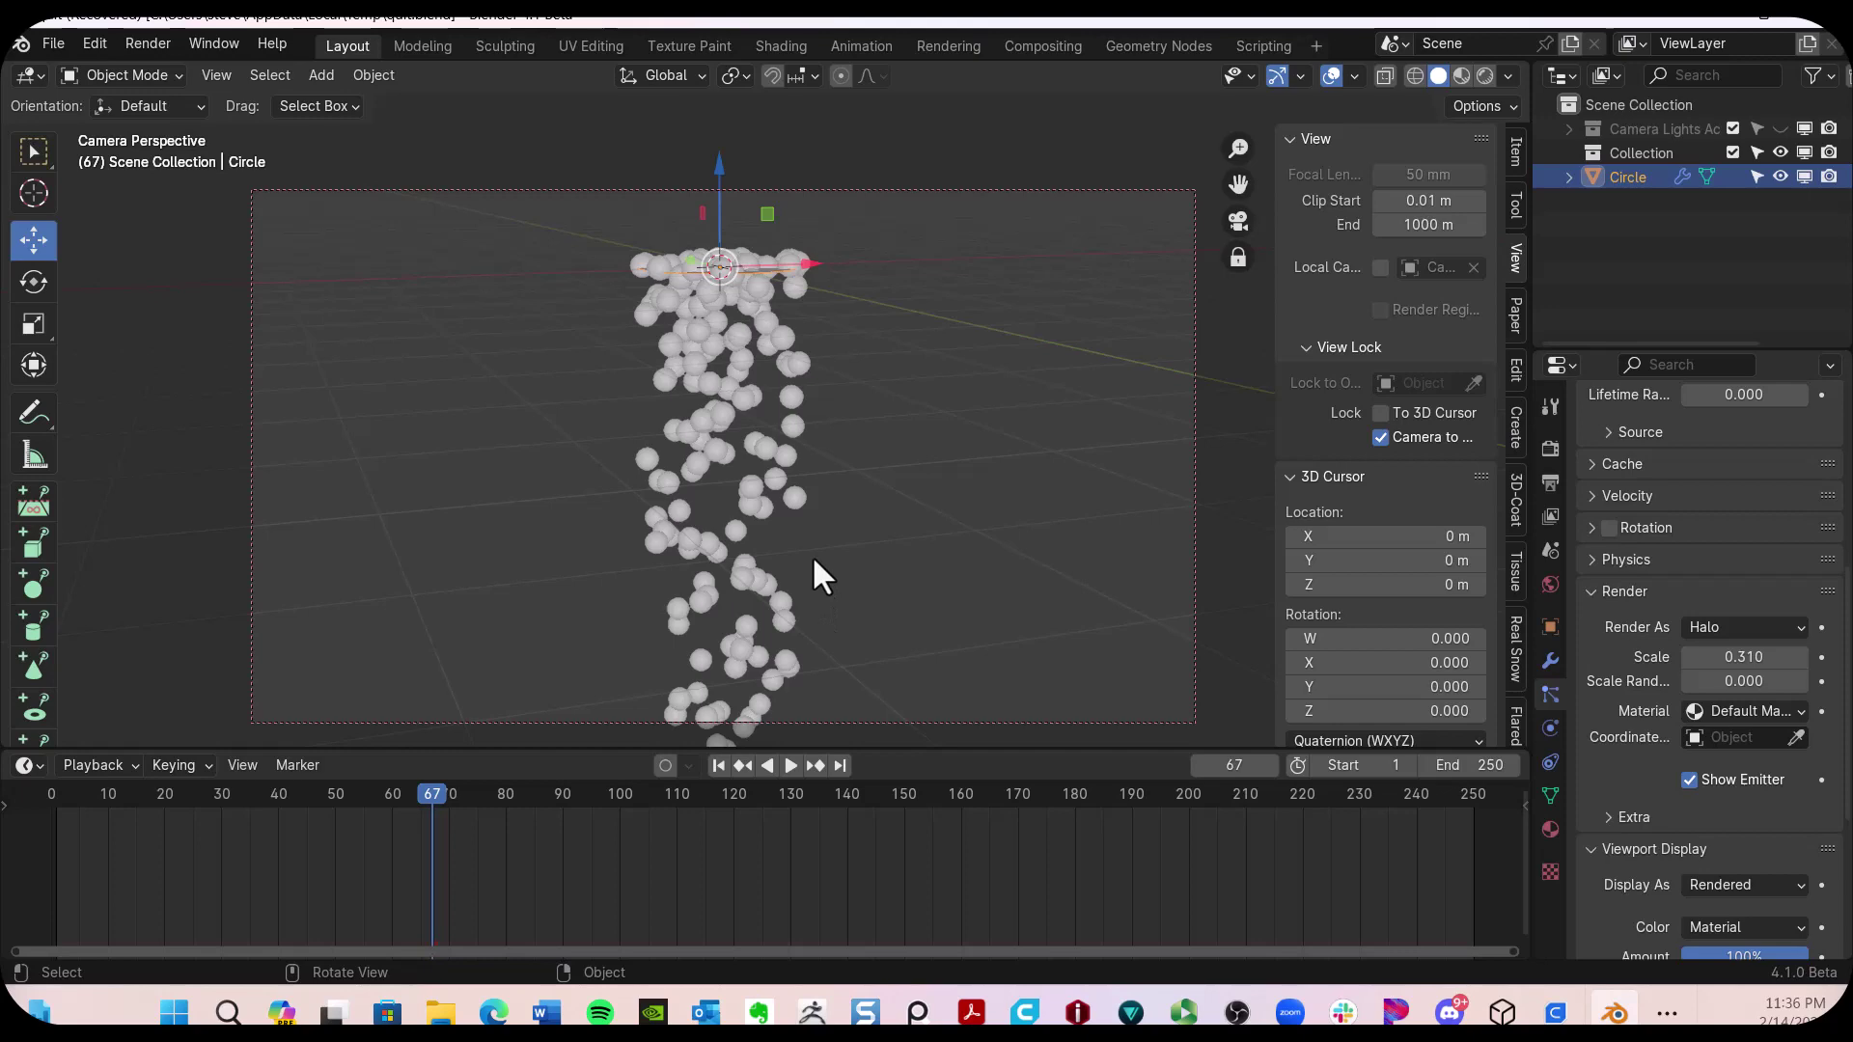
key("F12")
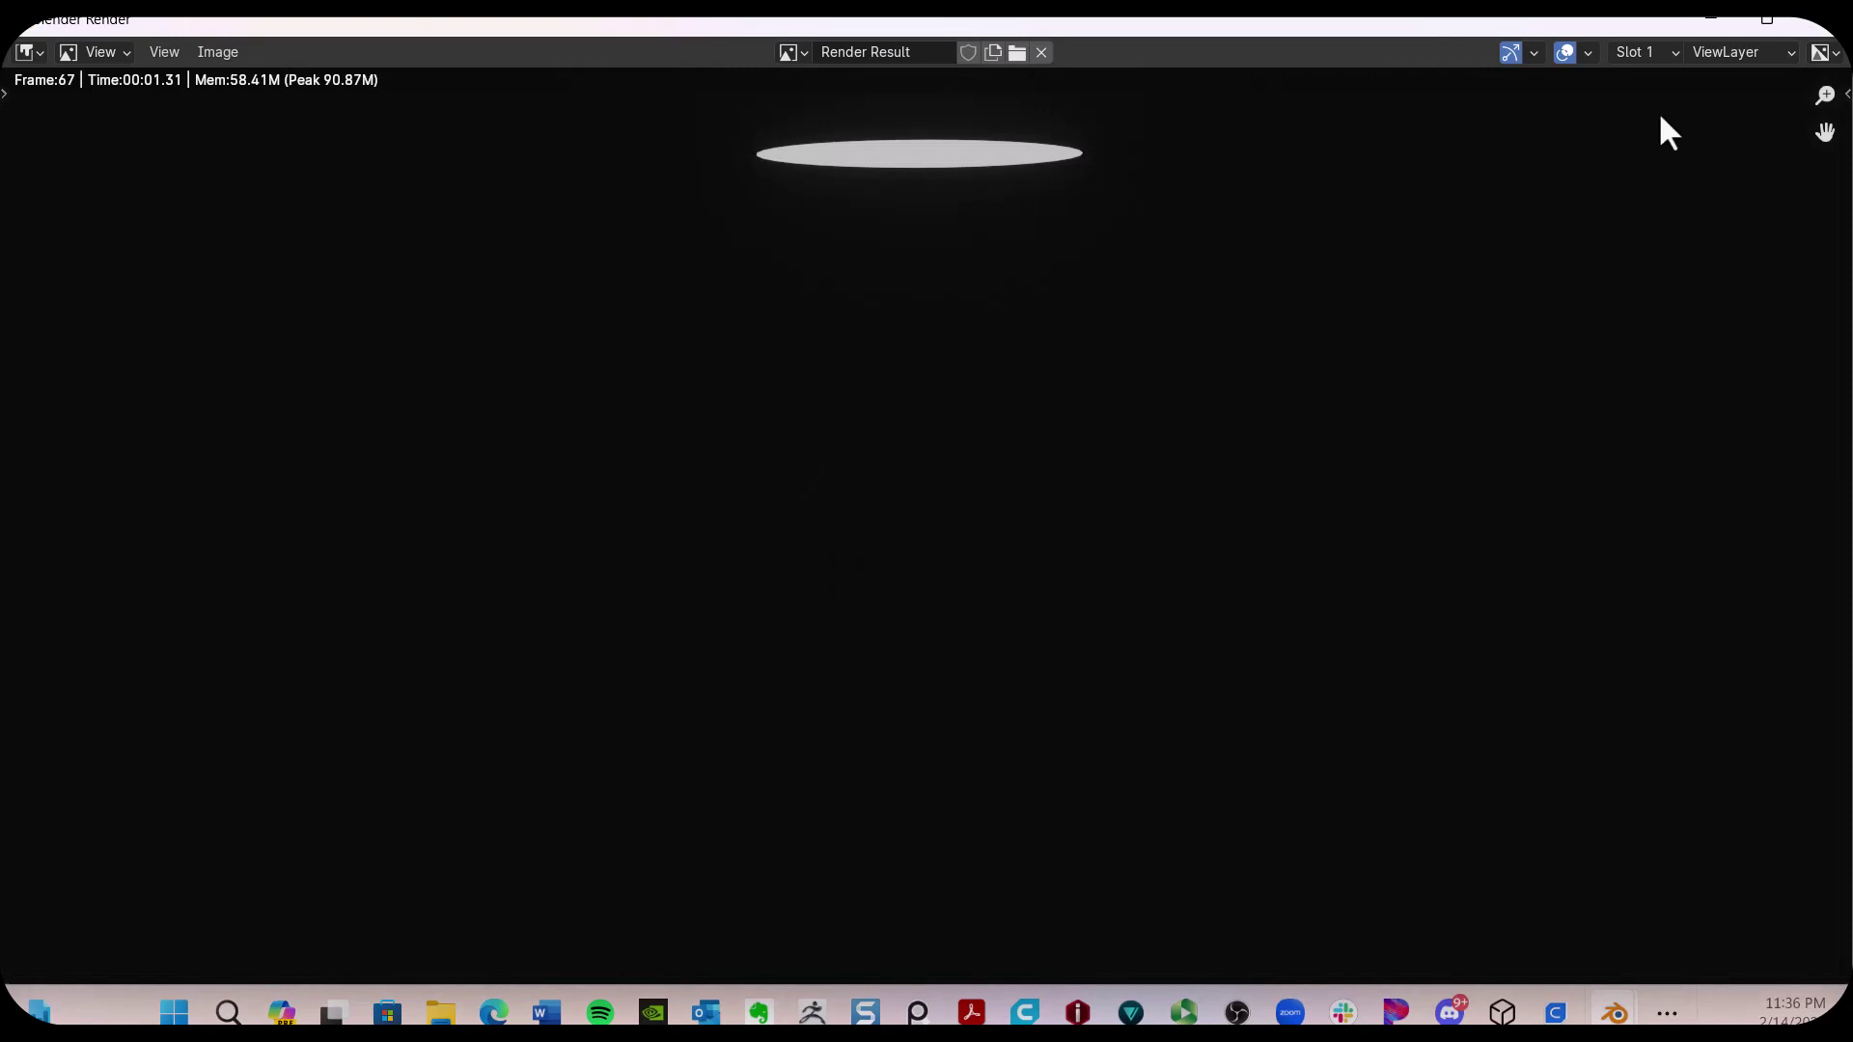
left_click(1814, 26)
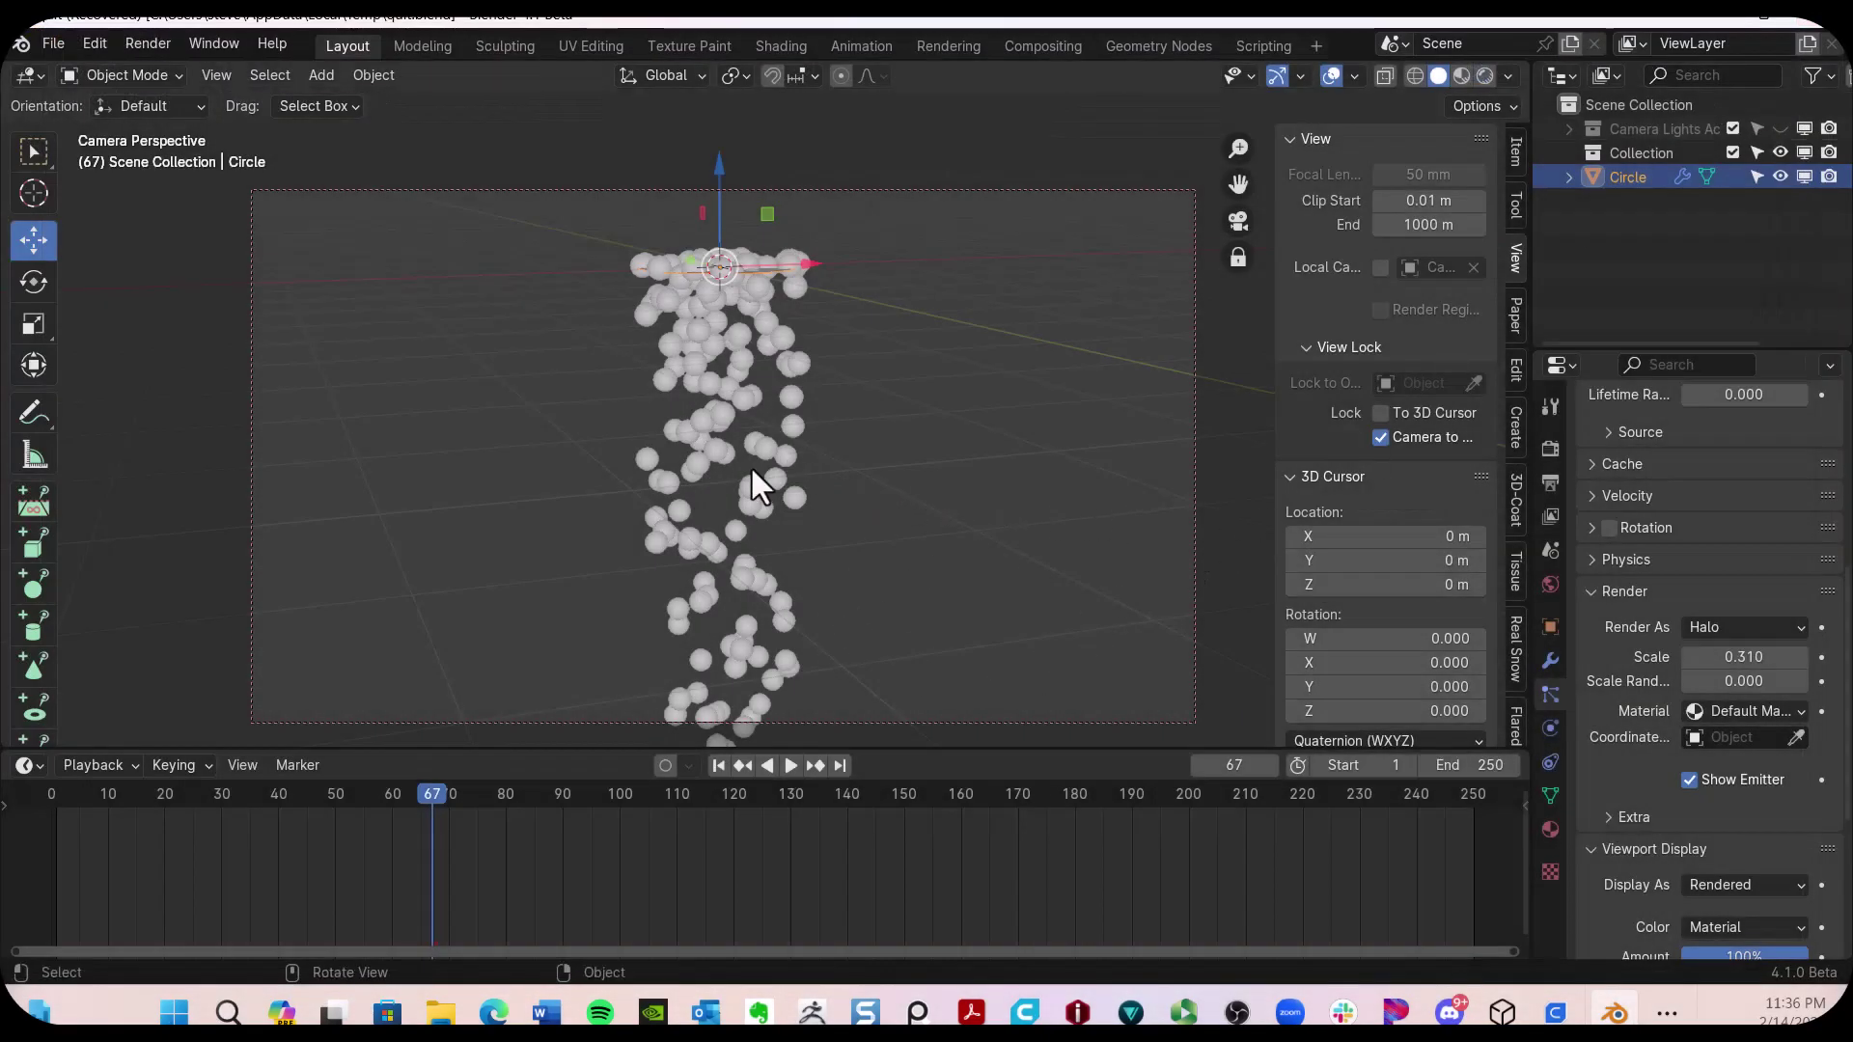
middle_click_drag(637, 529, 682, 526)
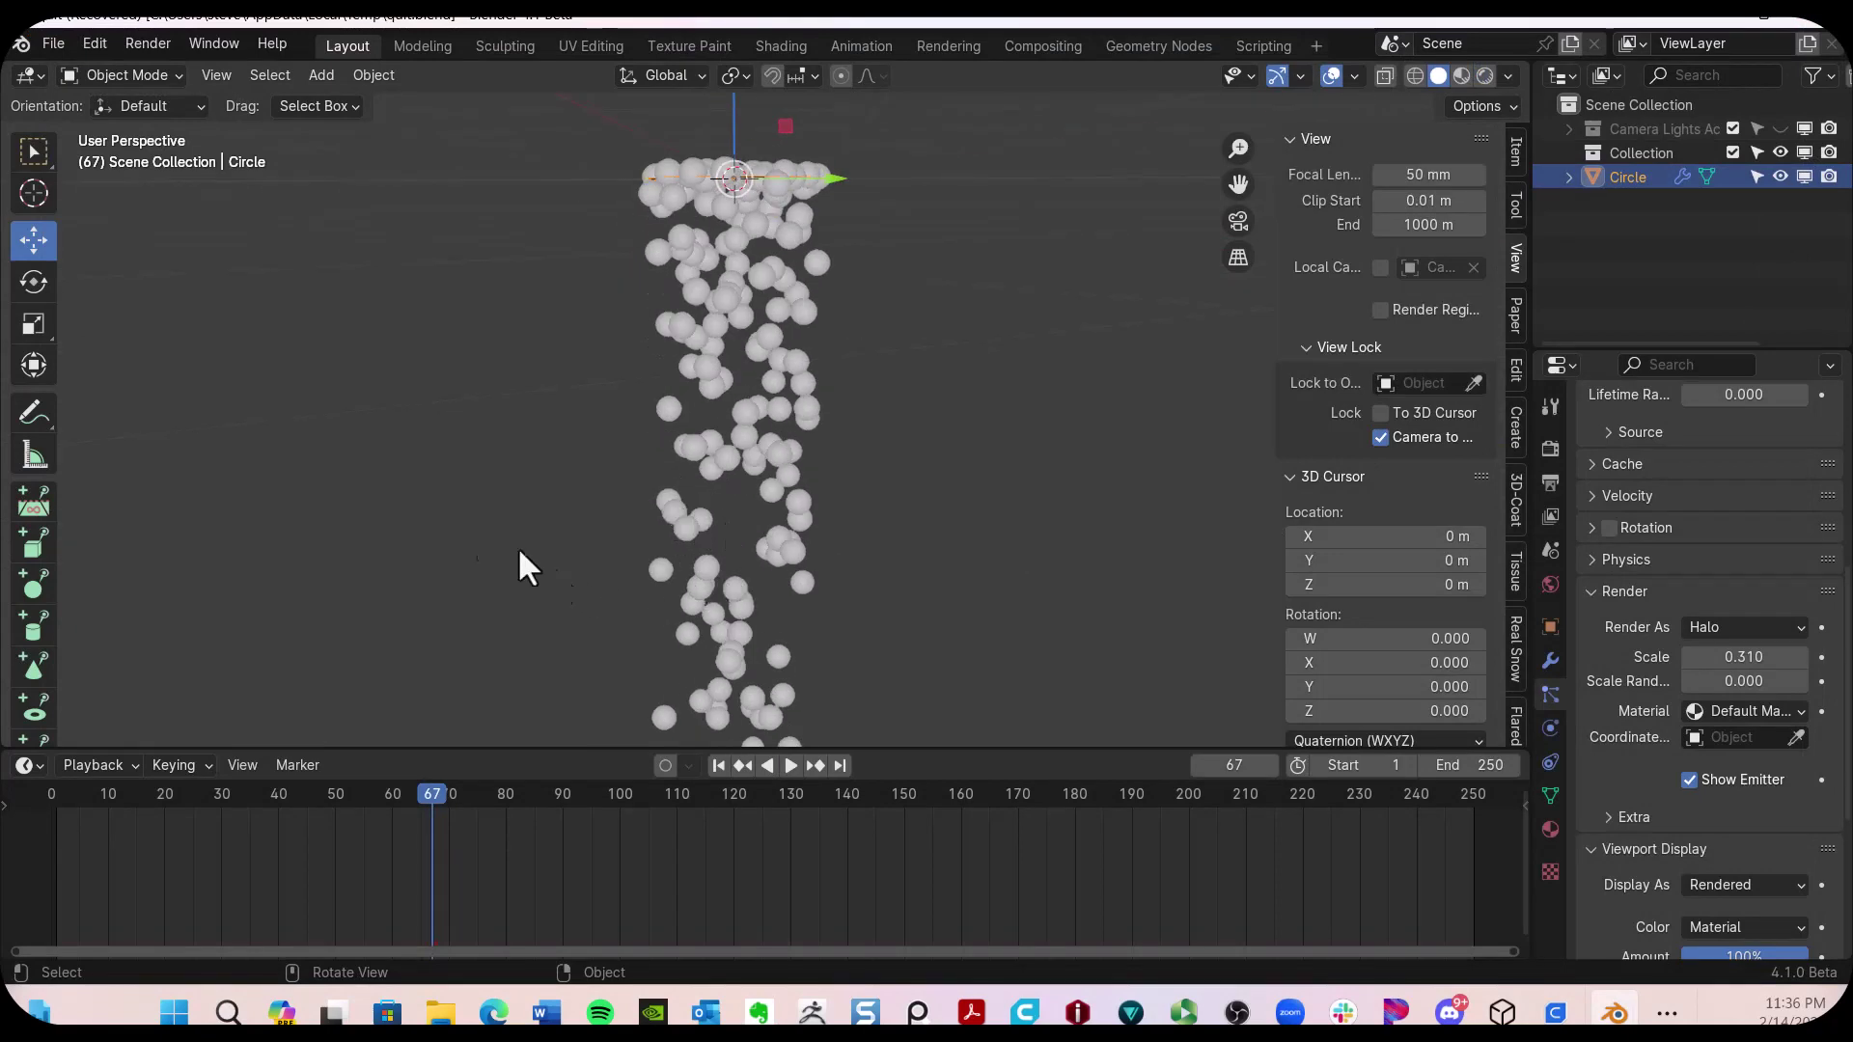
Place the 3D cursor in empty space beside the particle stream and add a Rock Generator mesh there
right_click(389, 388, "shift")
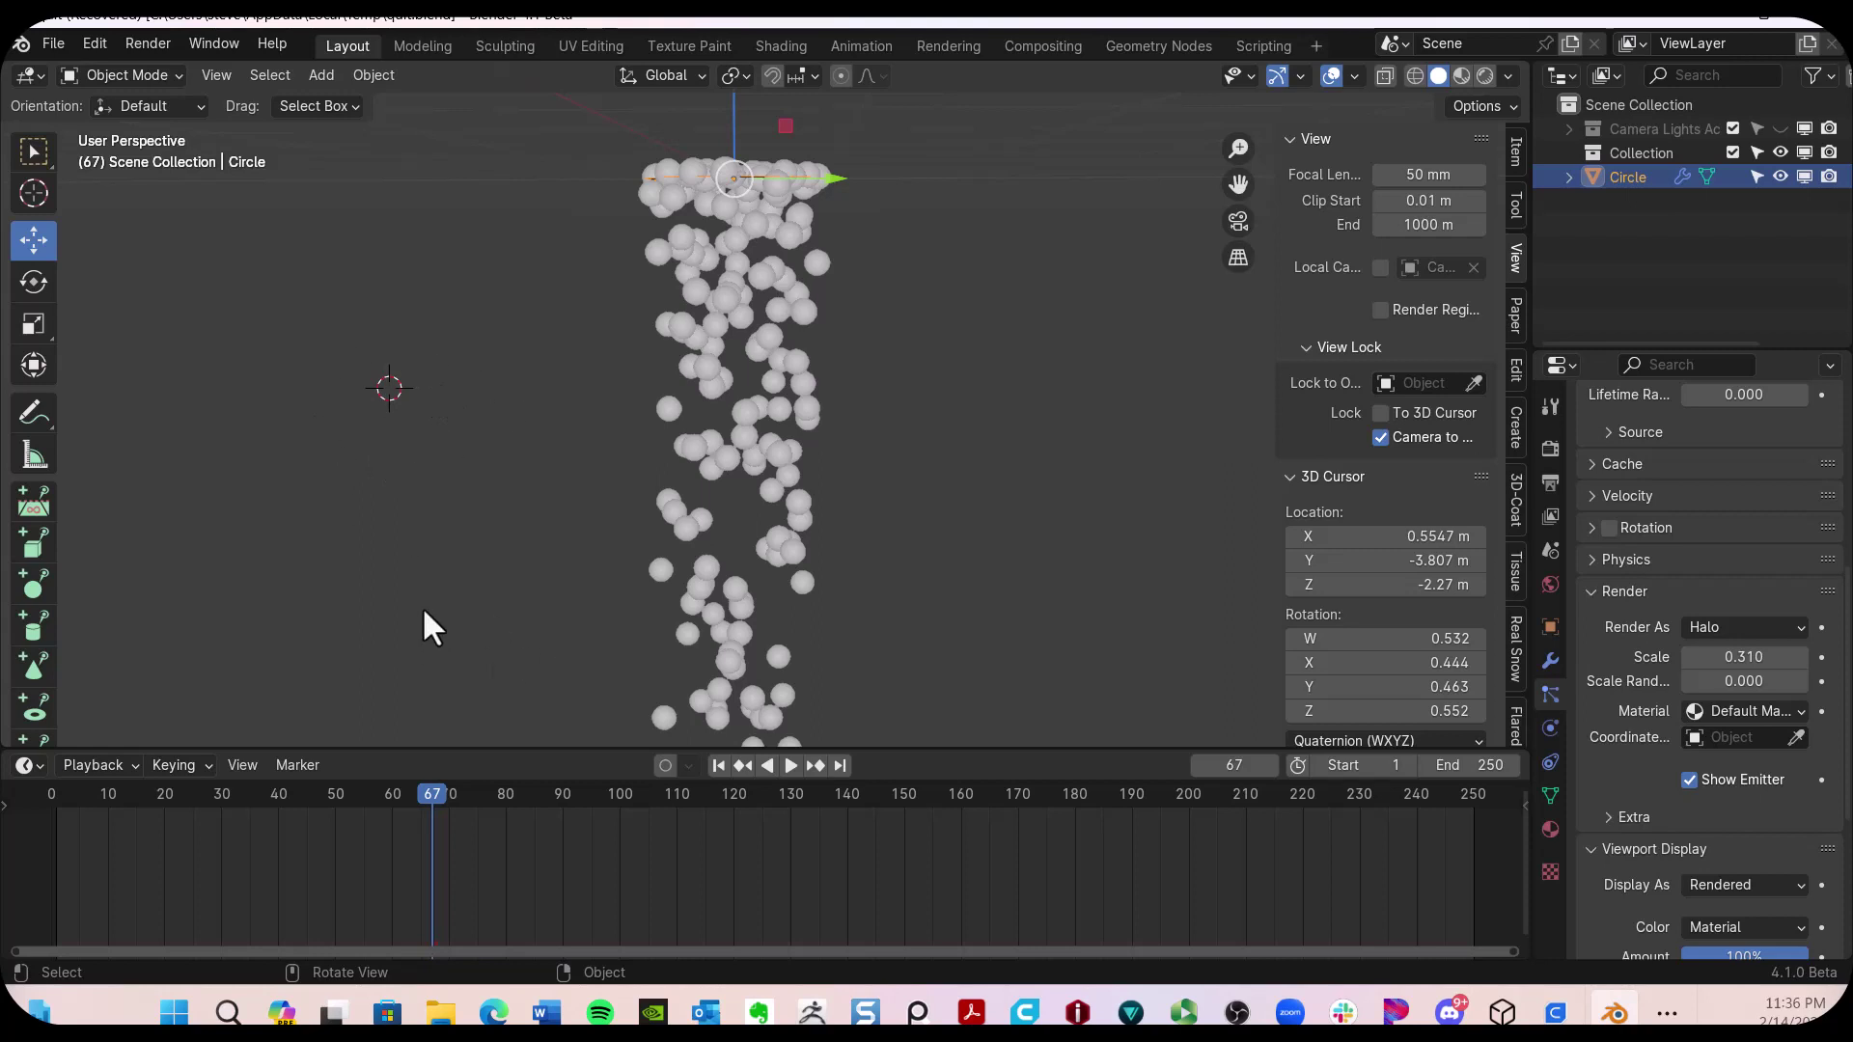
key("shift+a")
mouse_move(410, 518)
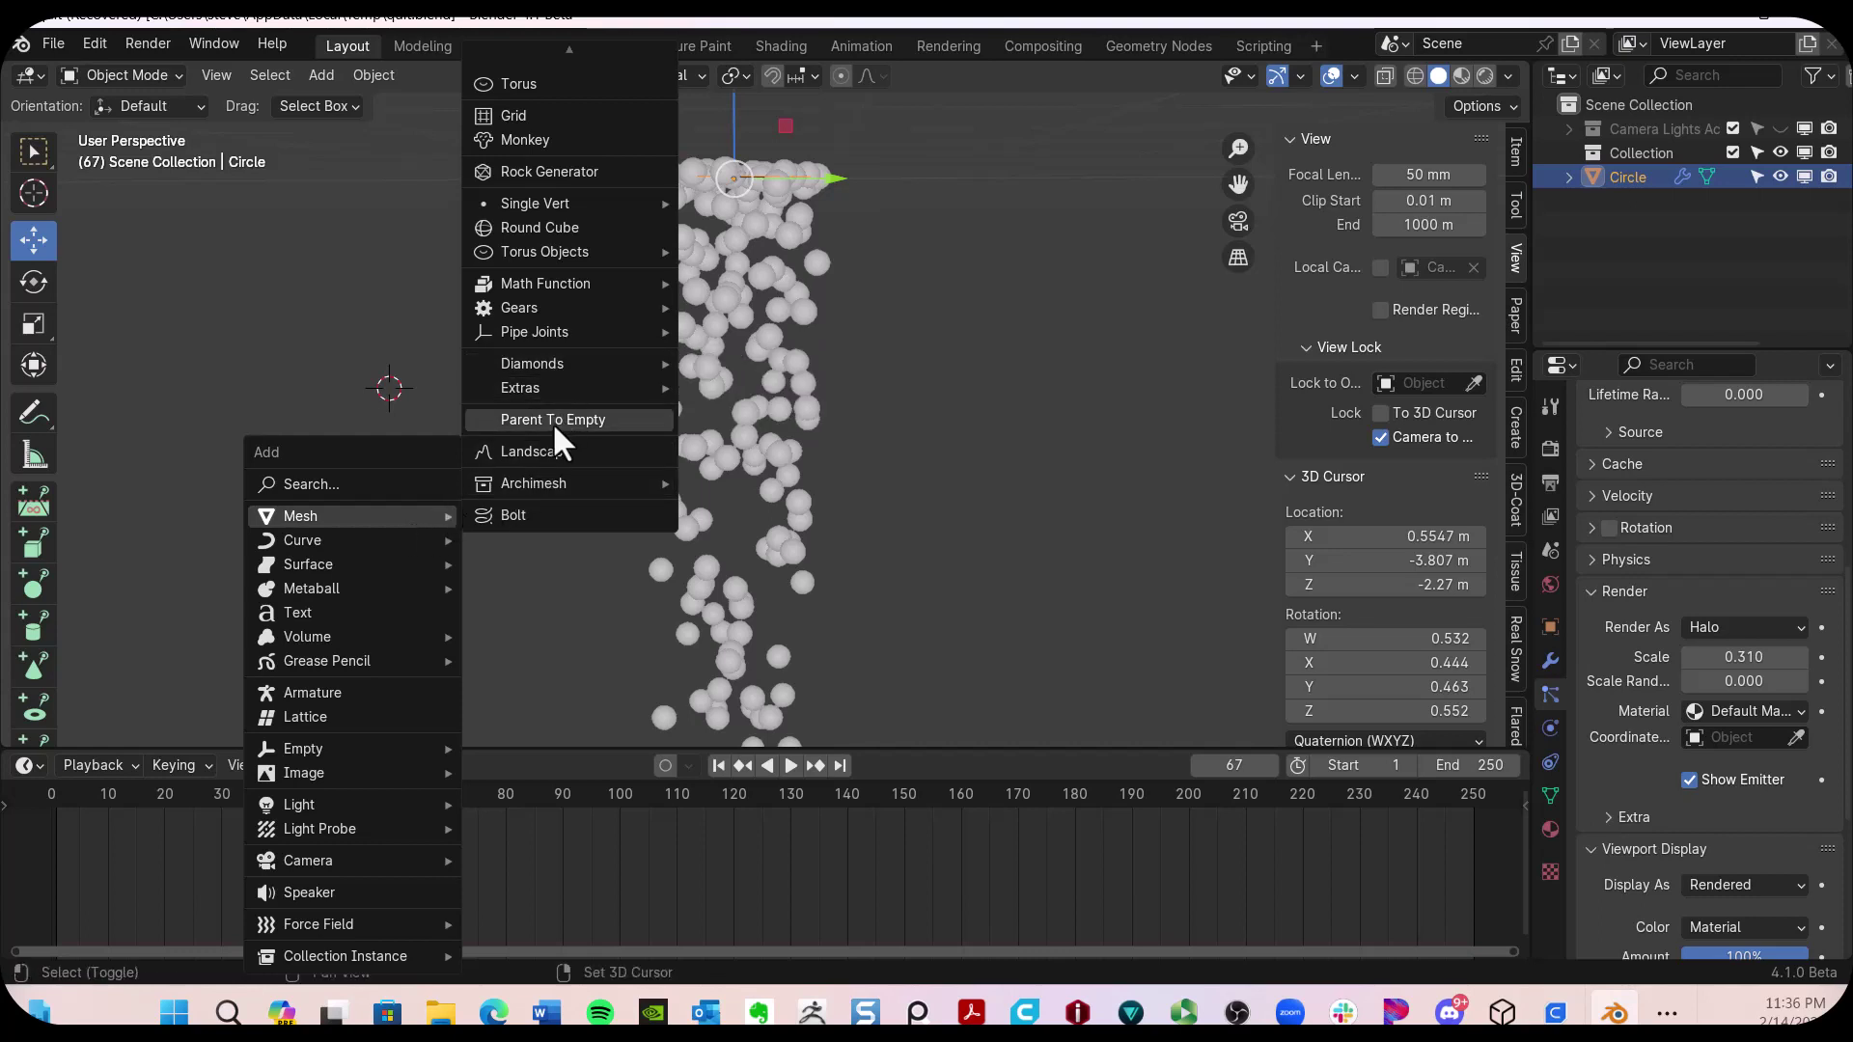
left_click(549, 174)
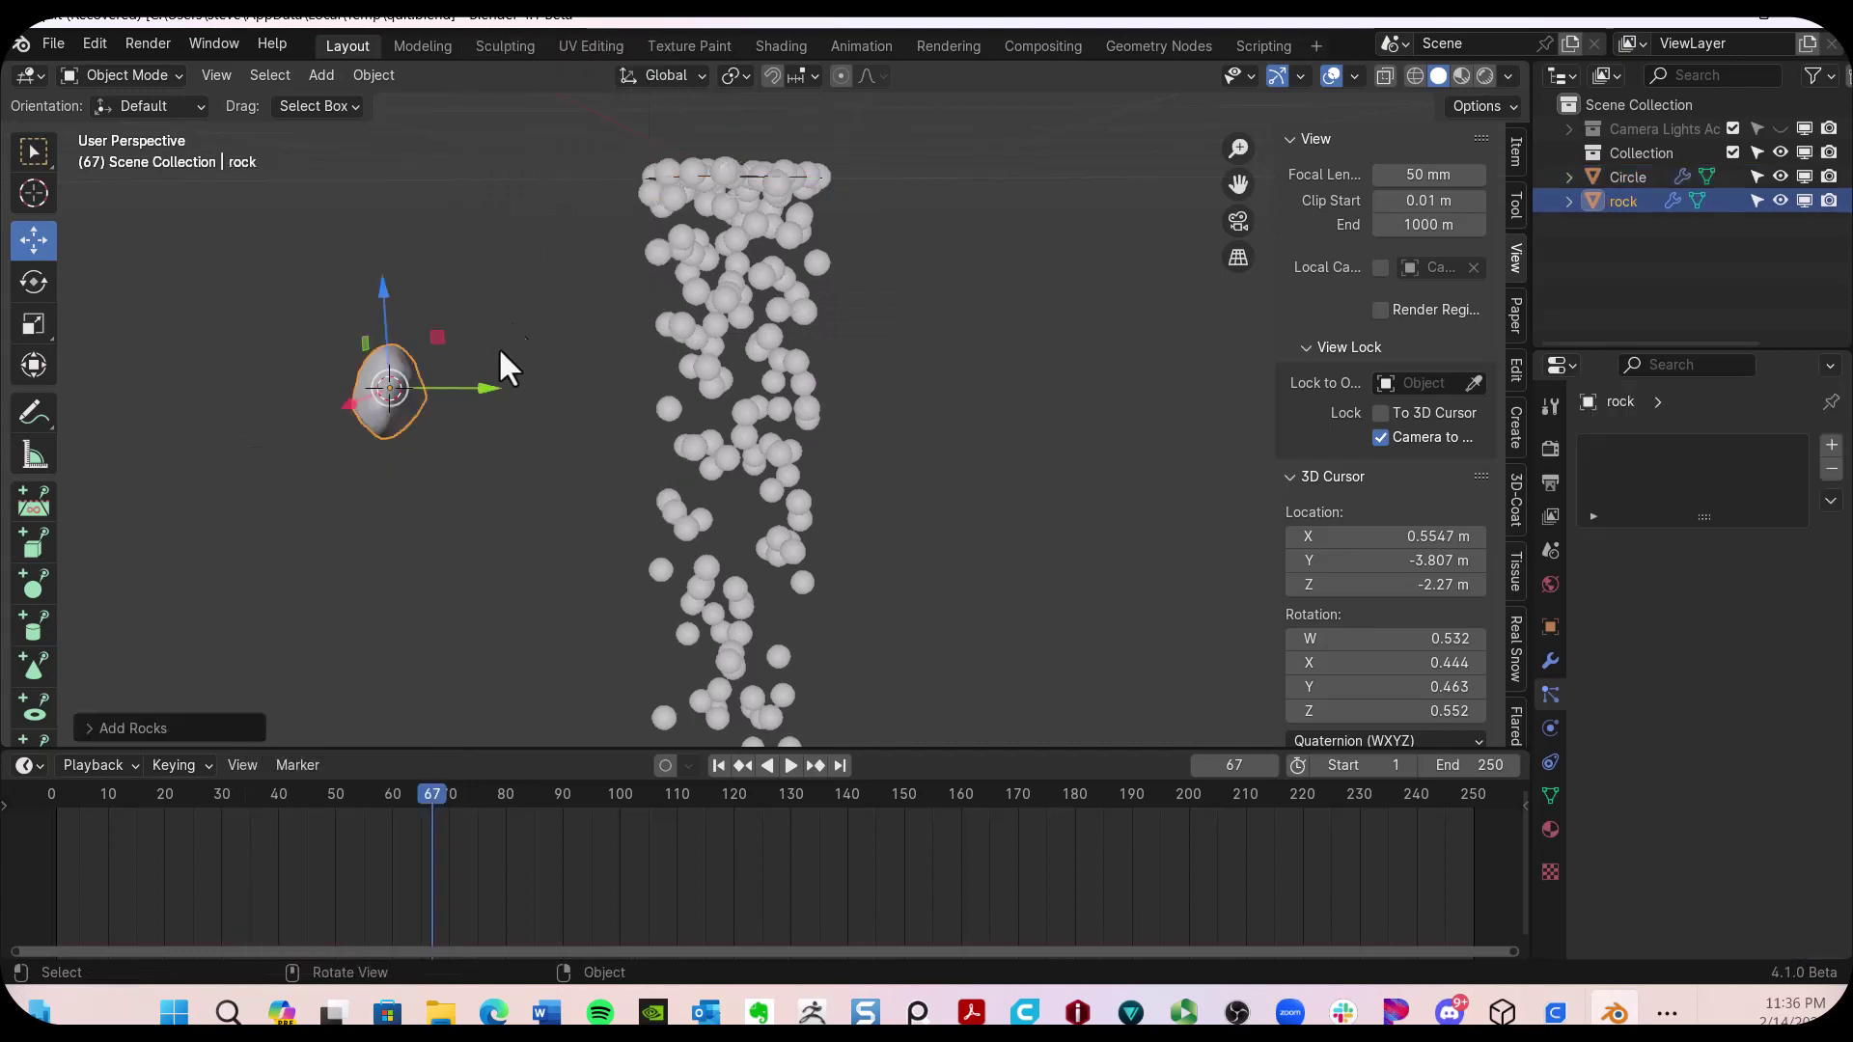
Apply the Asteroid preset to the newly added rock in its creation options
left_click(88, 727)
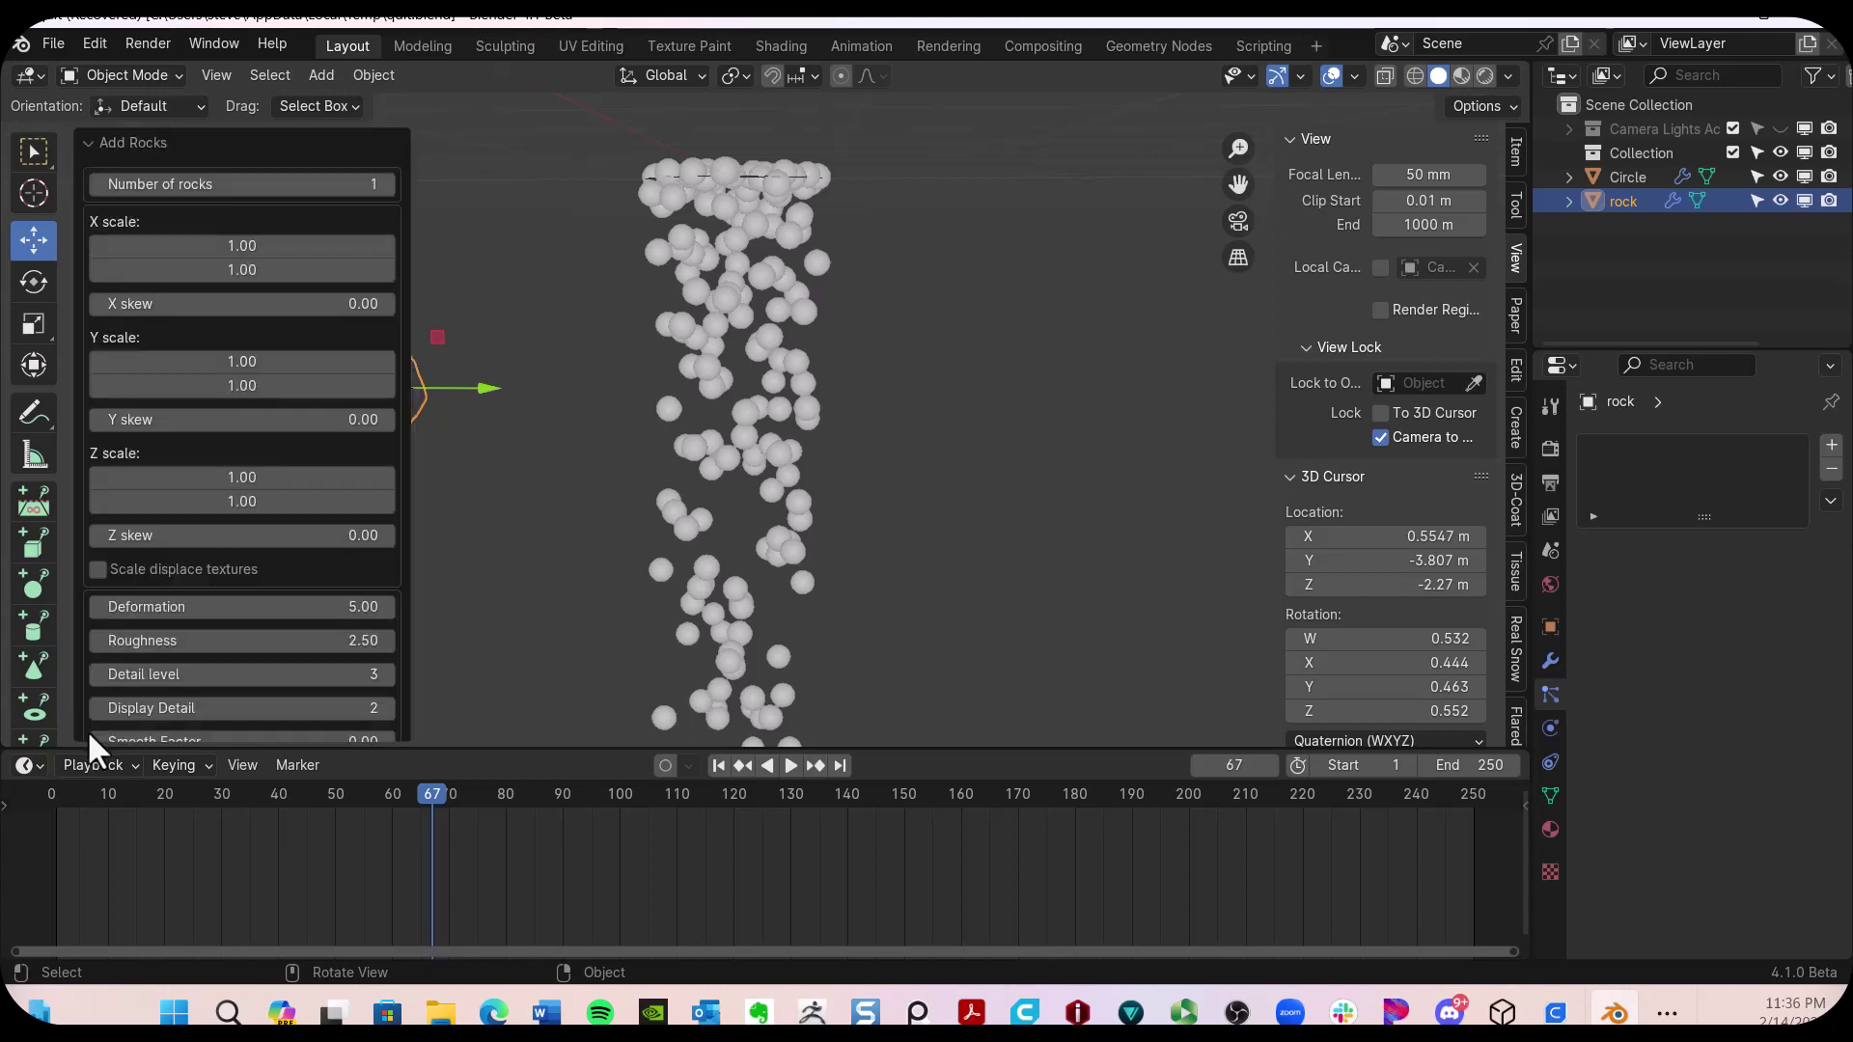
scroll(222, 595, "down", 5)
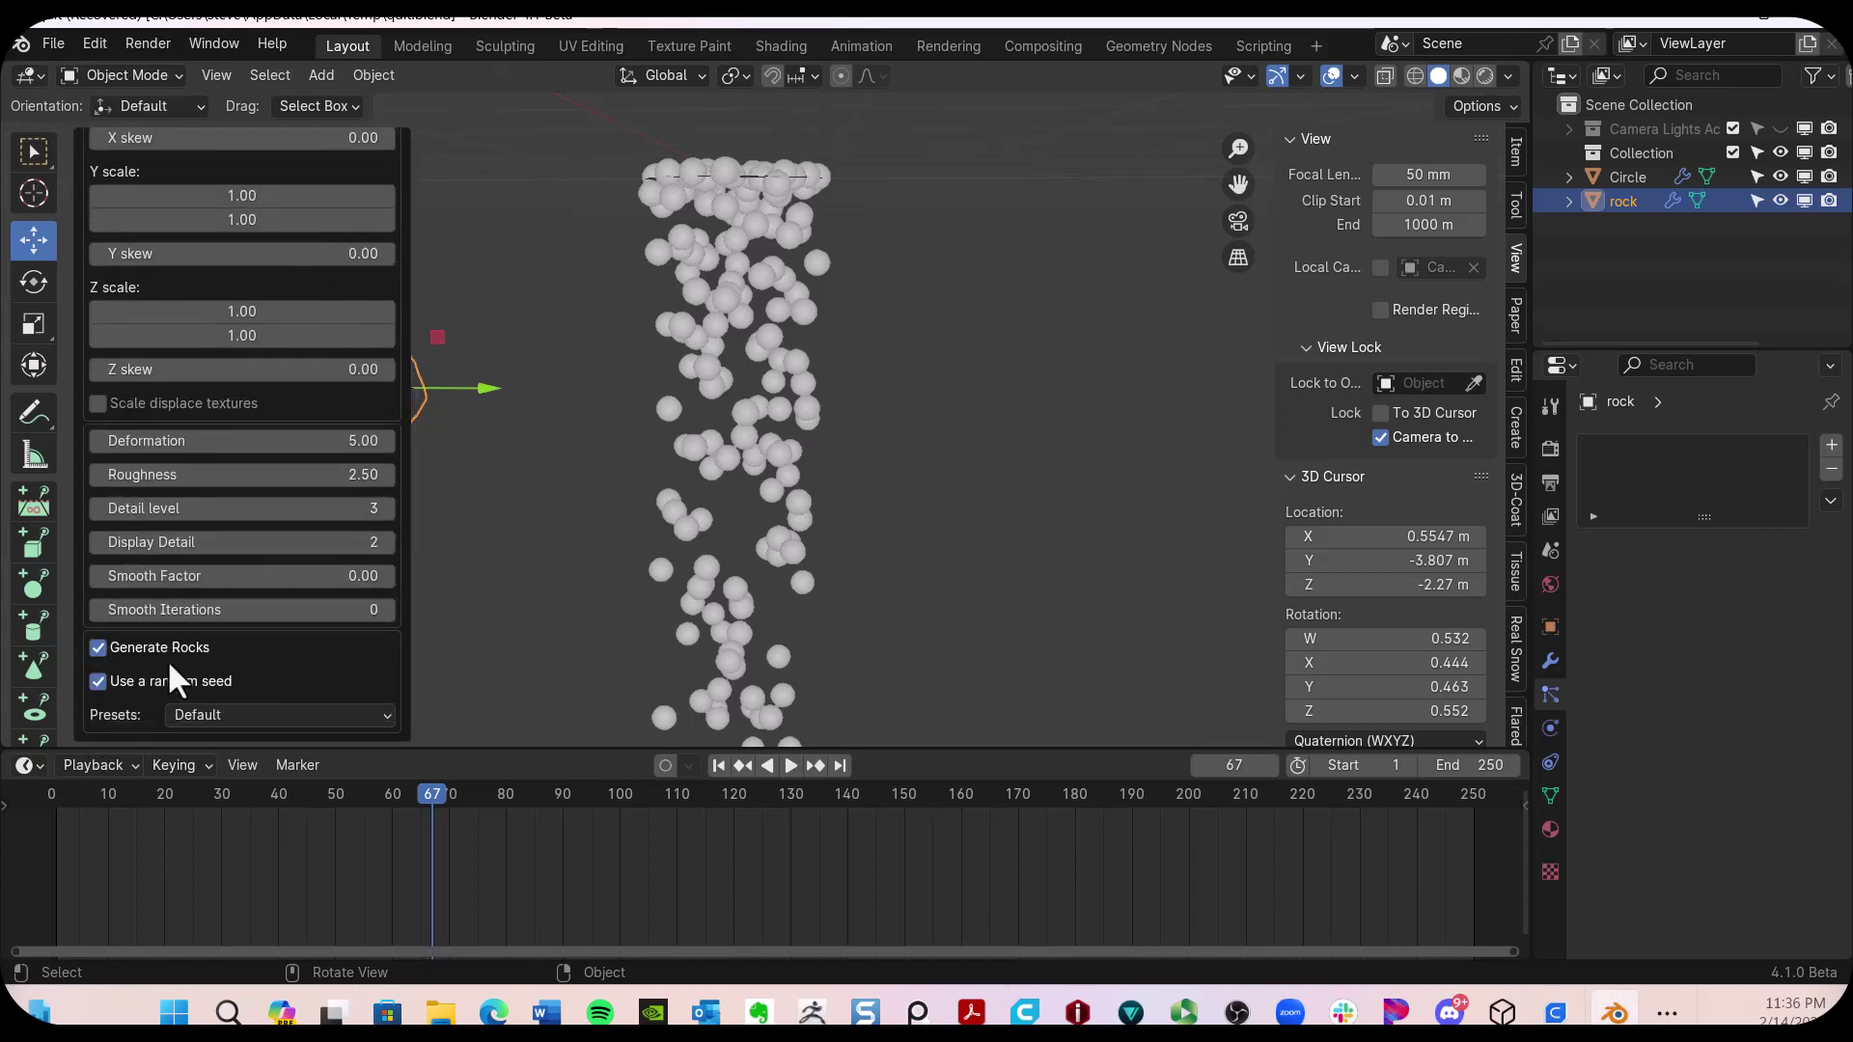
left_click(232, 712)
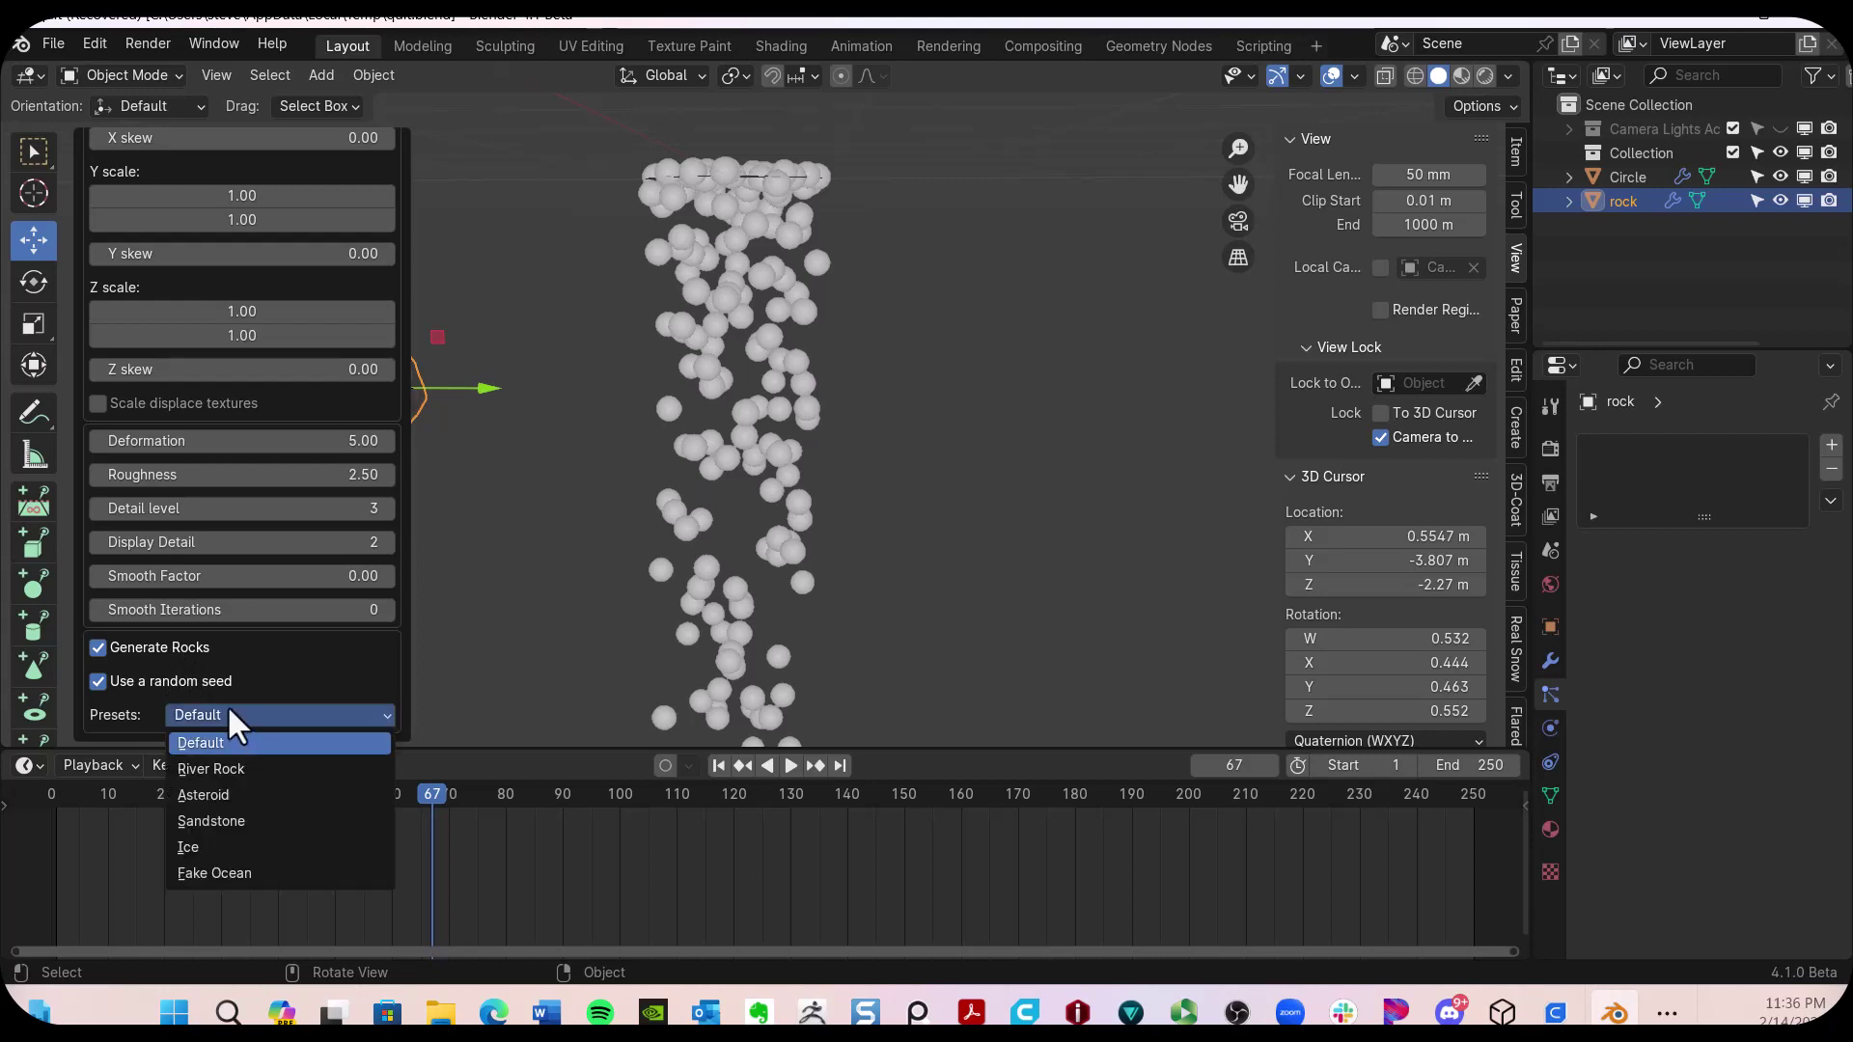
left_click(239, 794)
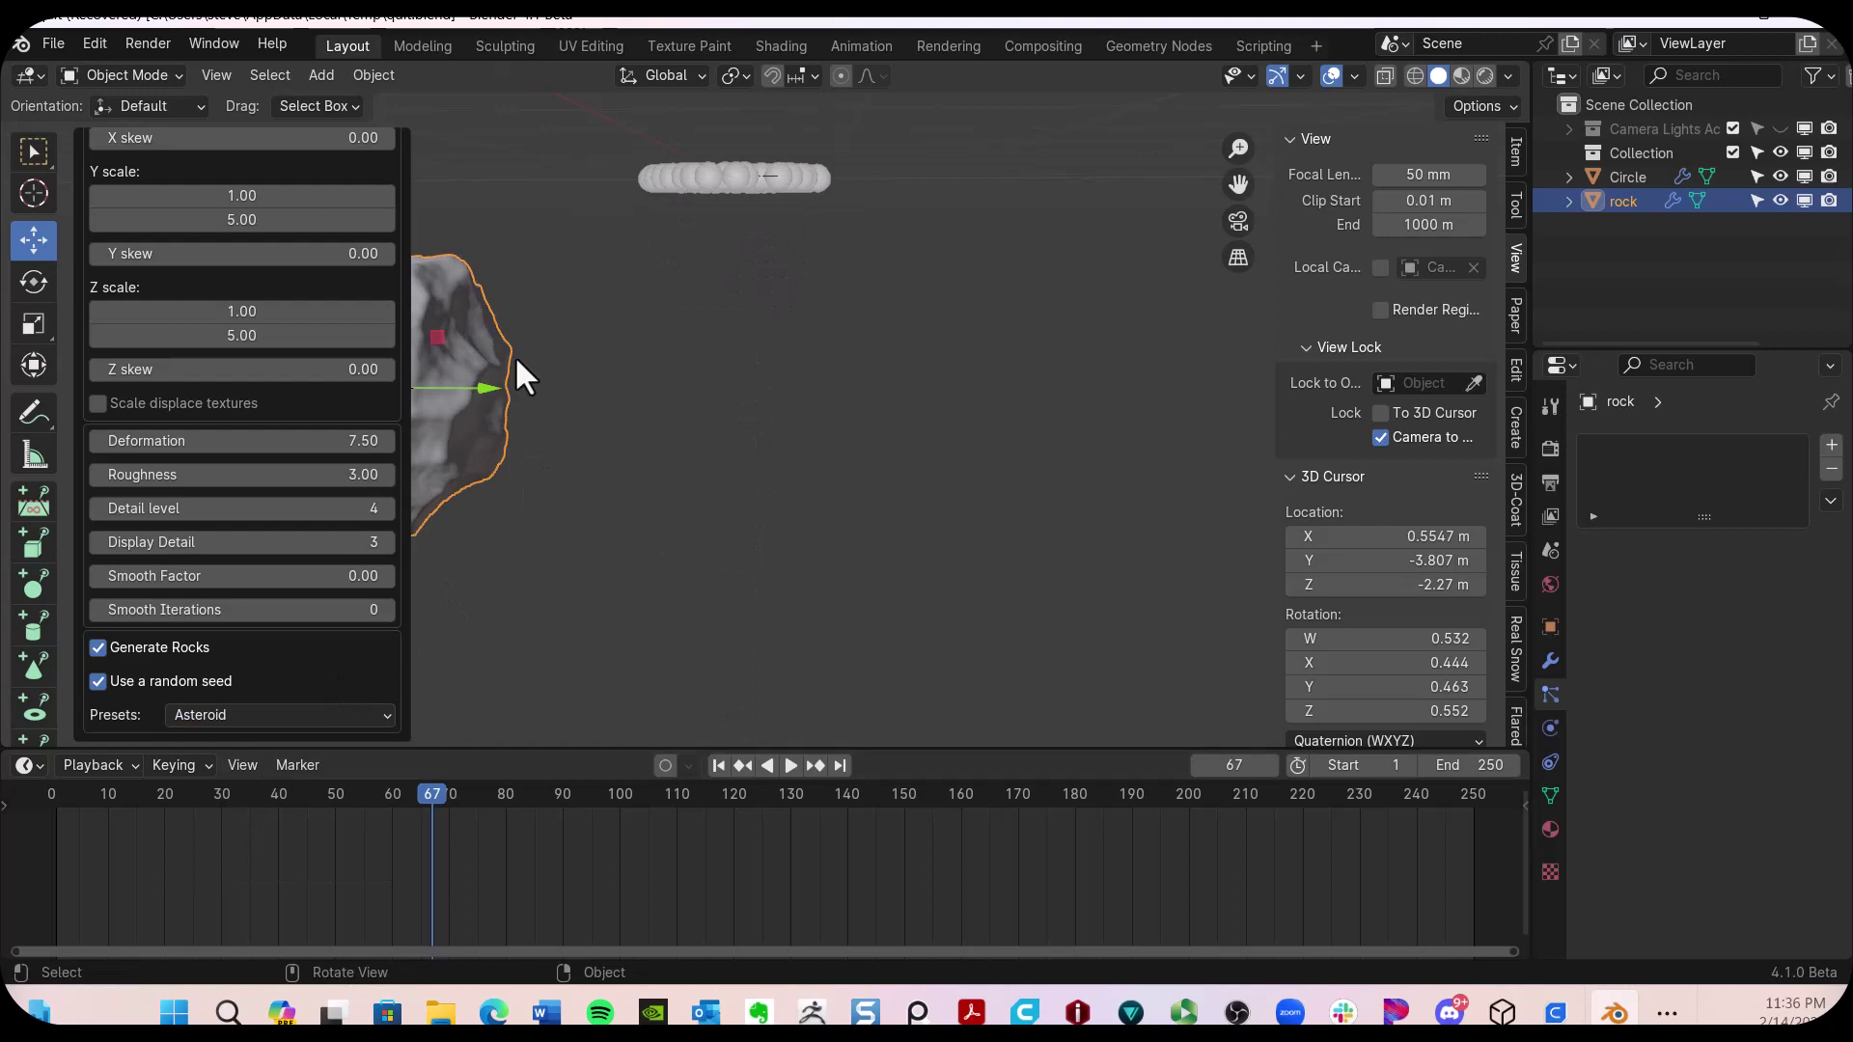
left_click(477, 261)
left_click(404, 391)
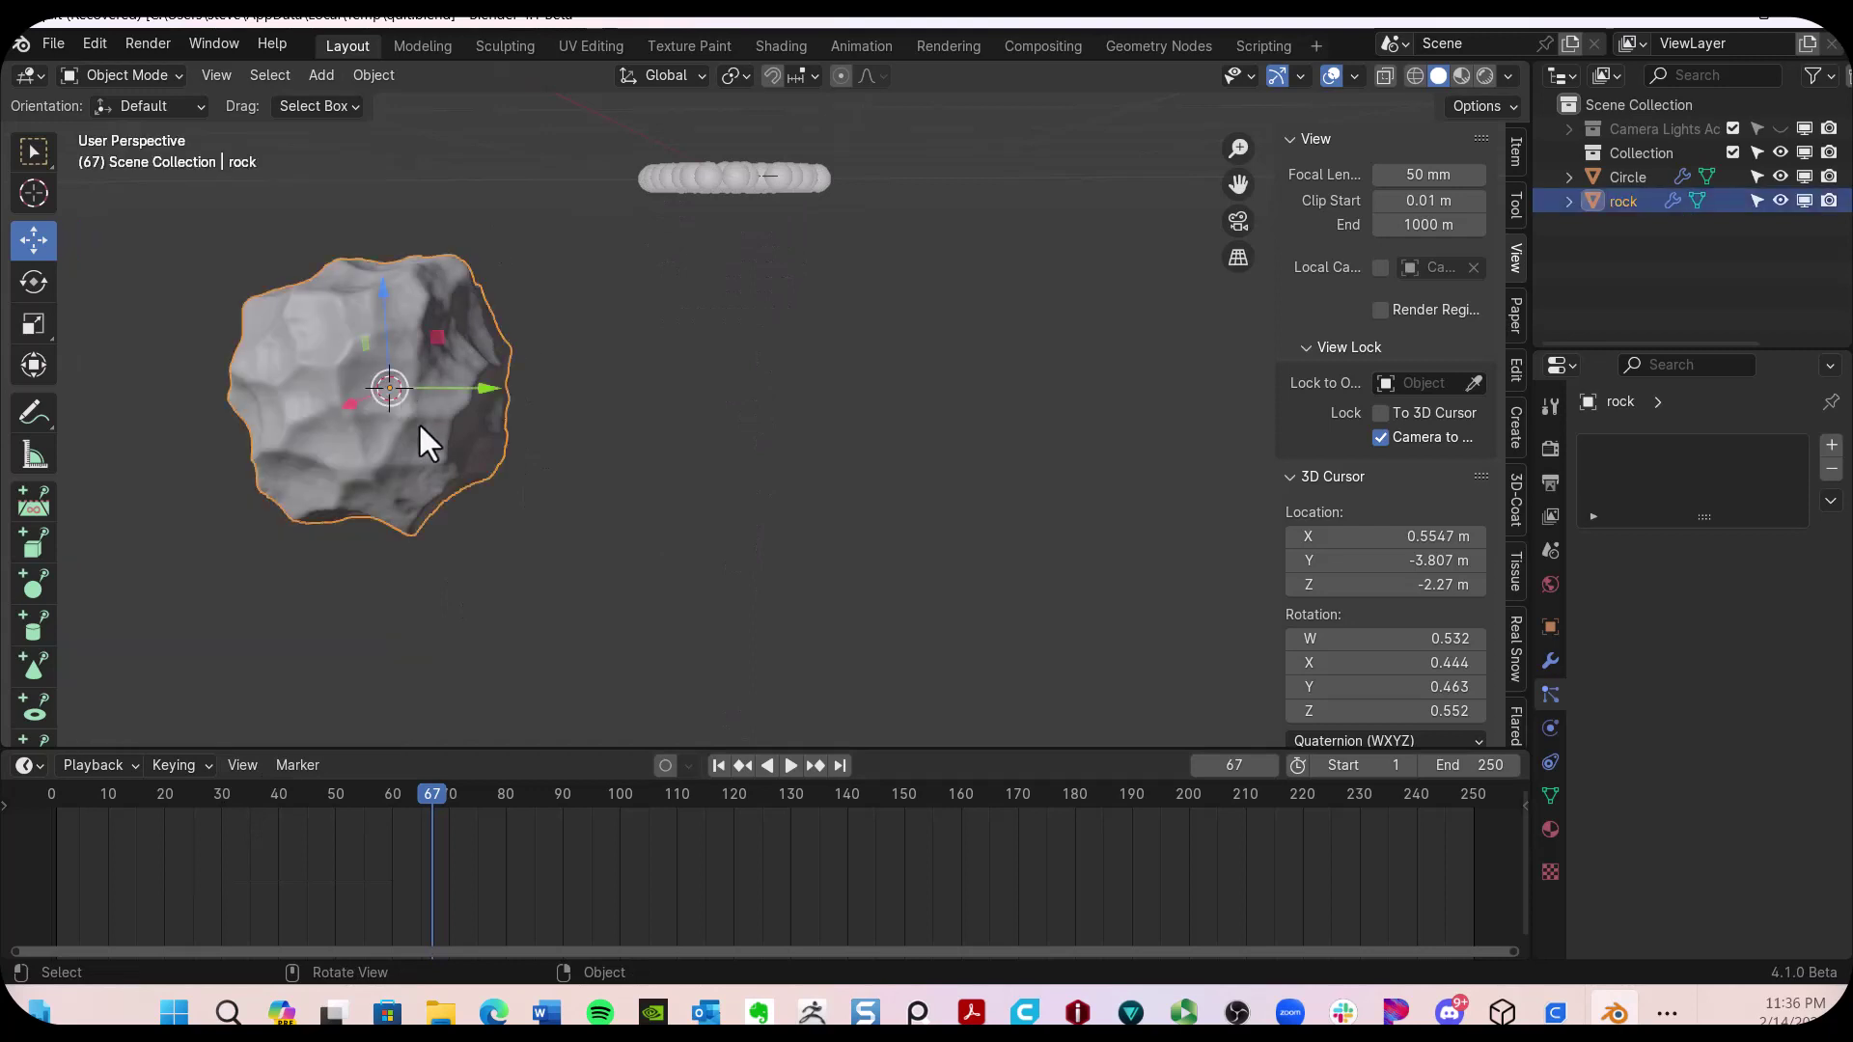
Scale the rock down to about 0.2 of its size and shift it along Y to sit close to the 3D cursor
left_click_drag(479, 387, 497, 460)
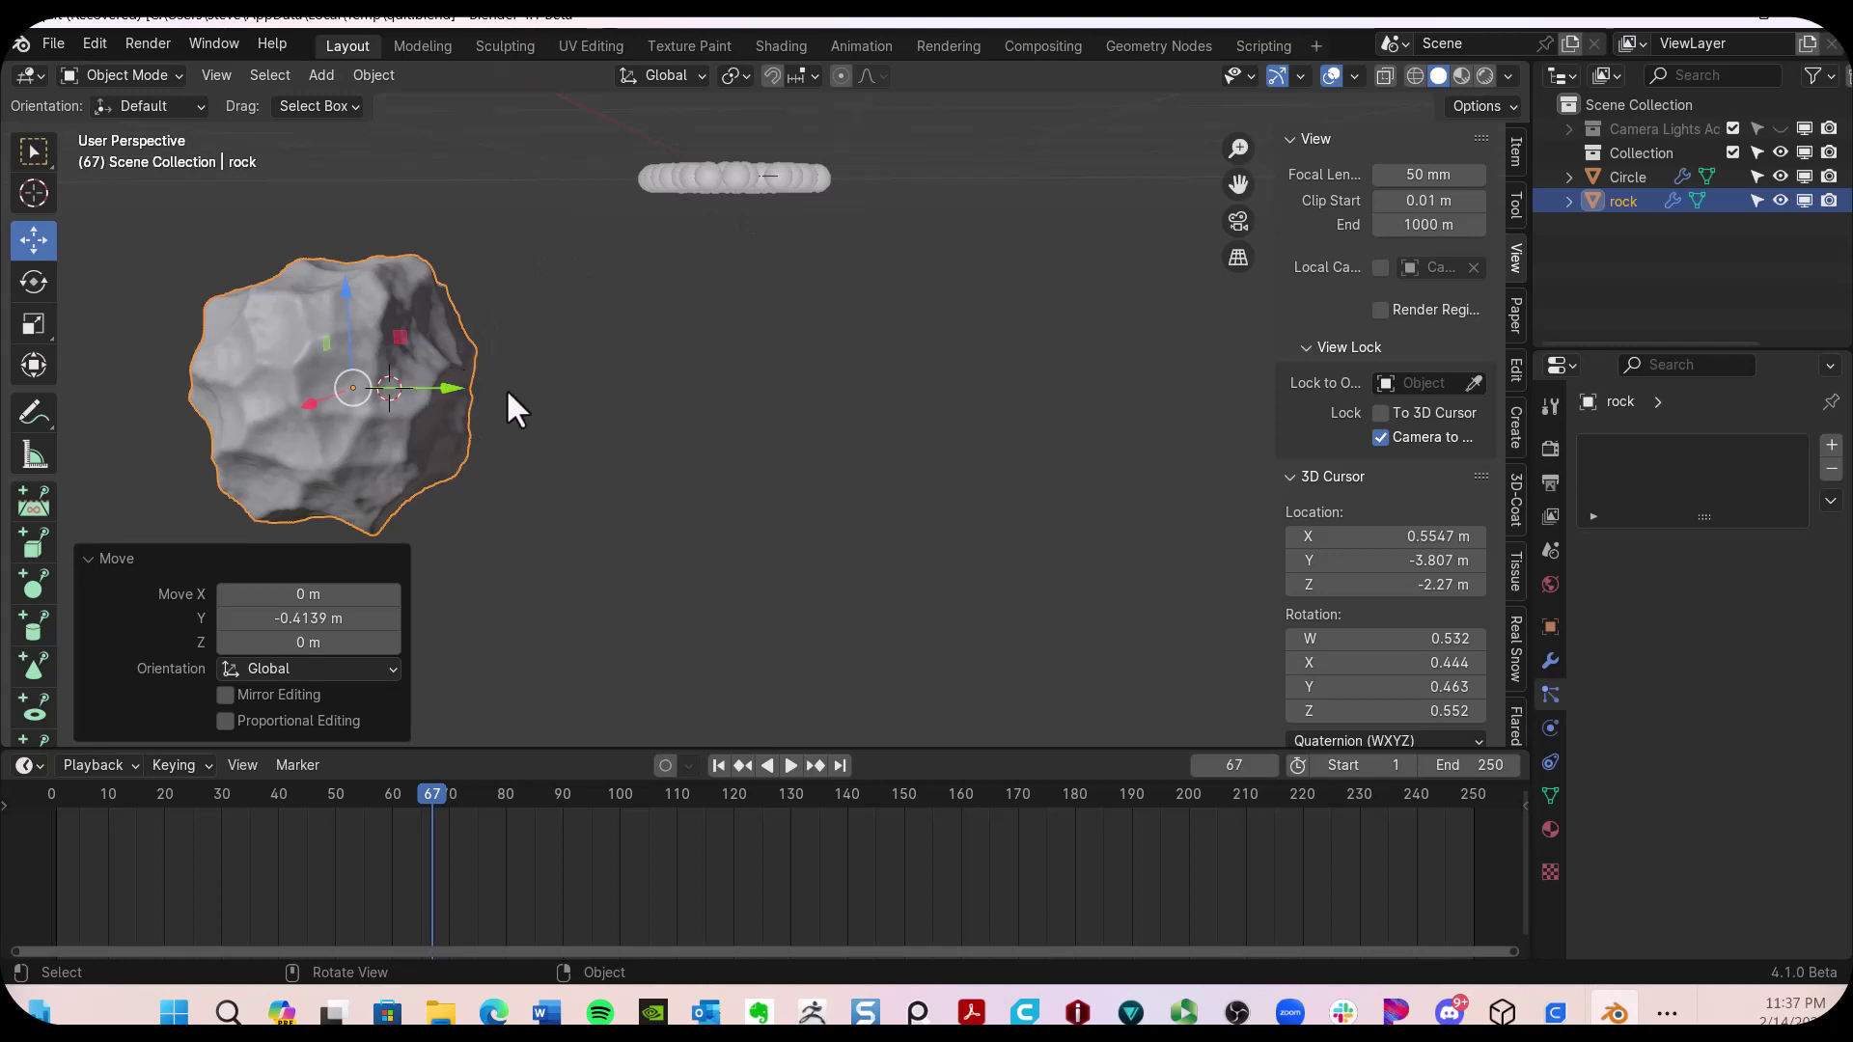
key("s")
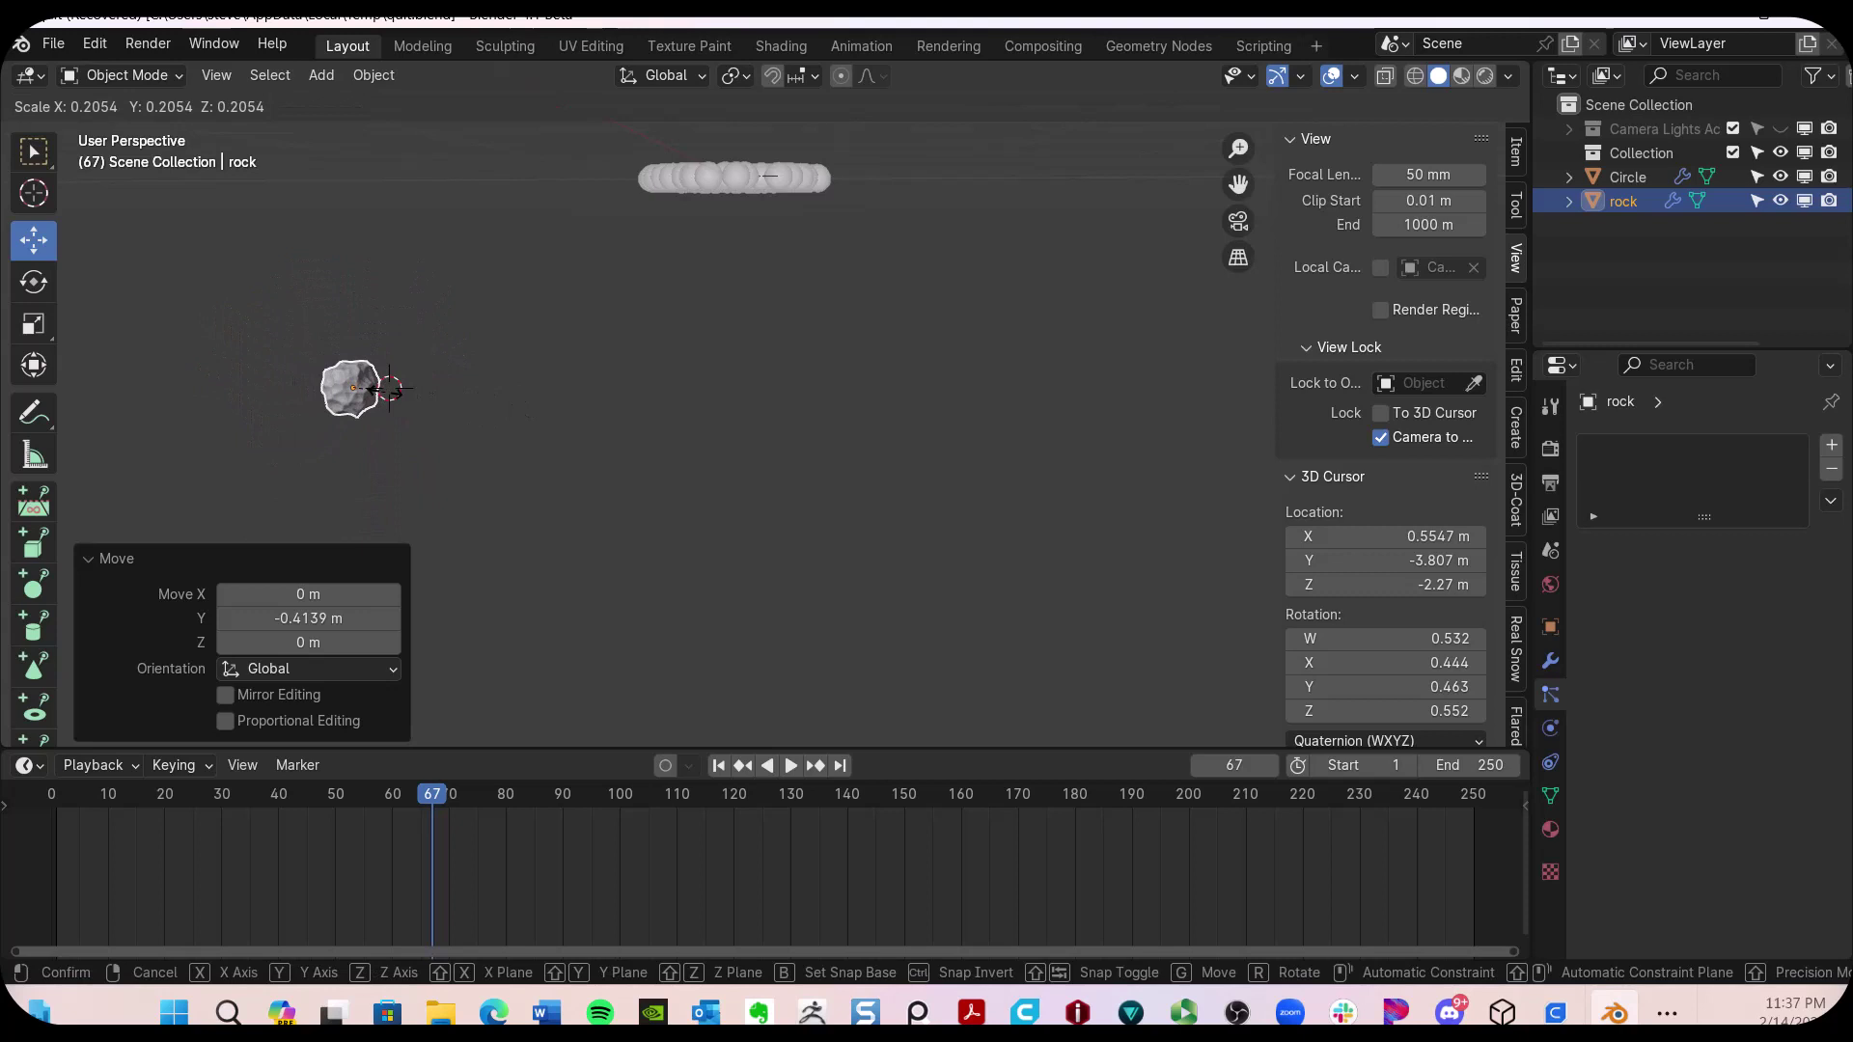
left_click(374, 388)
left_click_drag(453, 386, 495, 379)
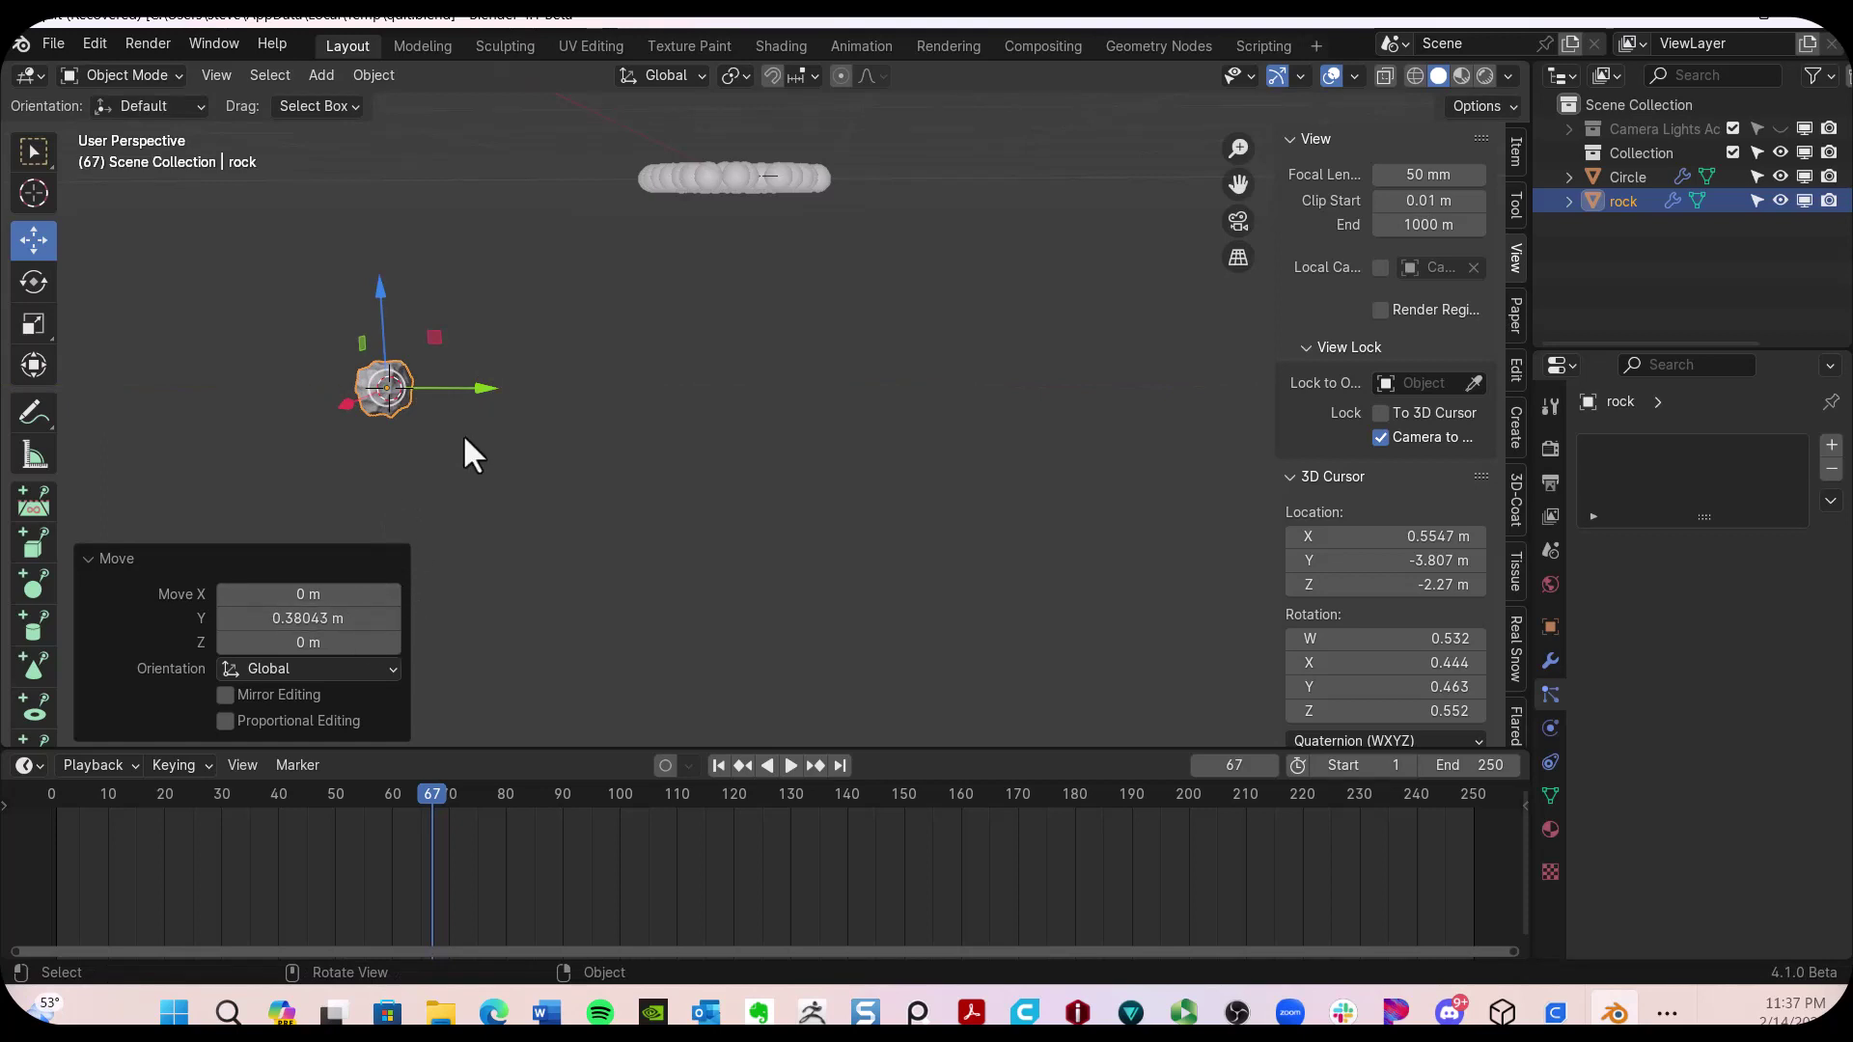
Apply the rock's rotation and scale, and deselect it
key("ctrl+a")
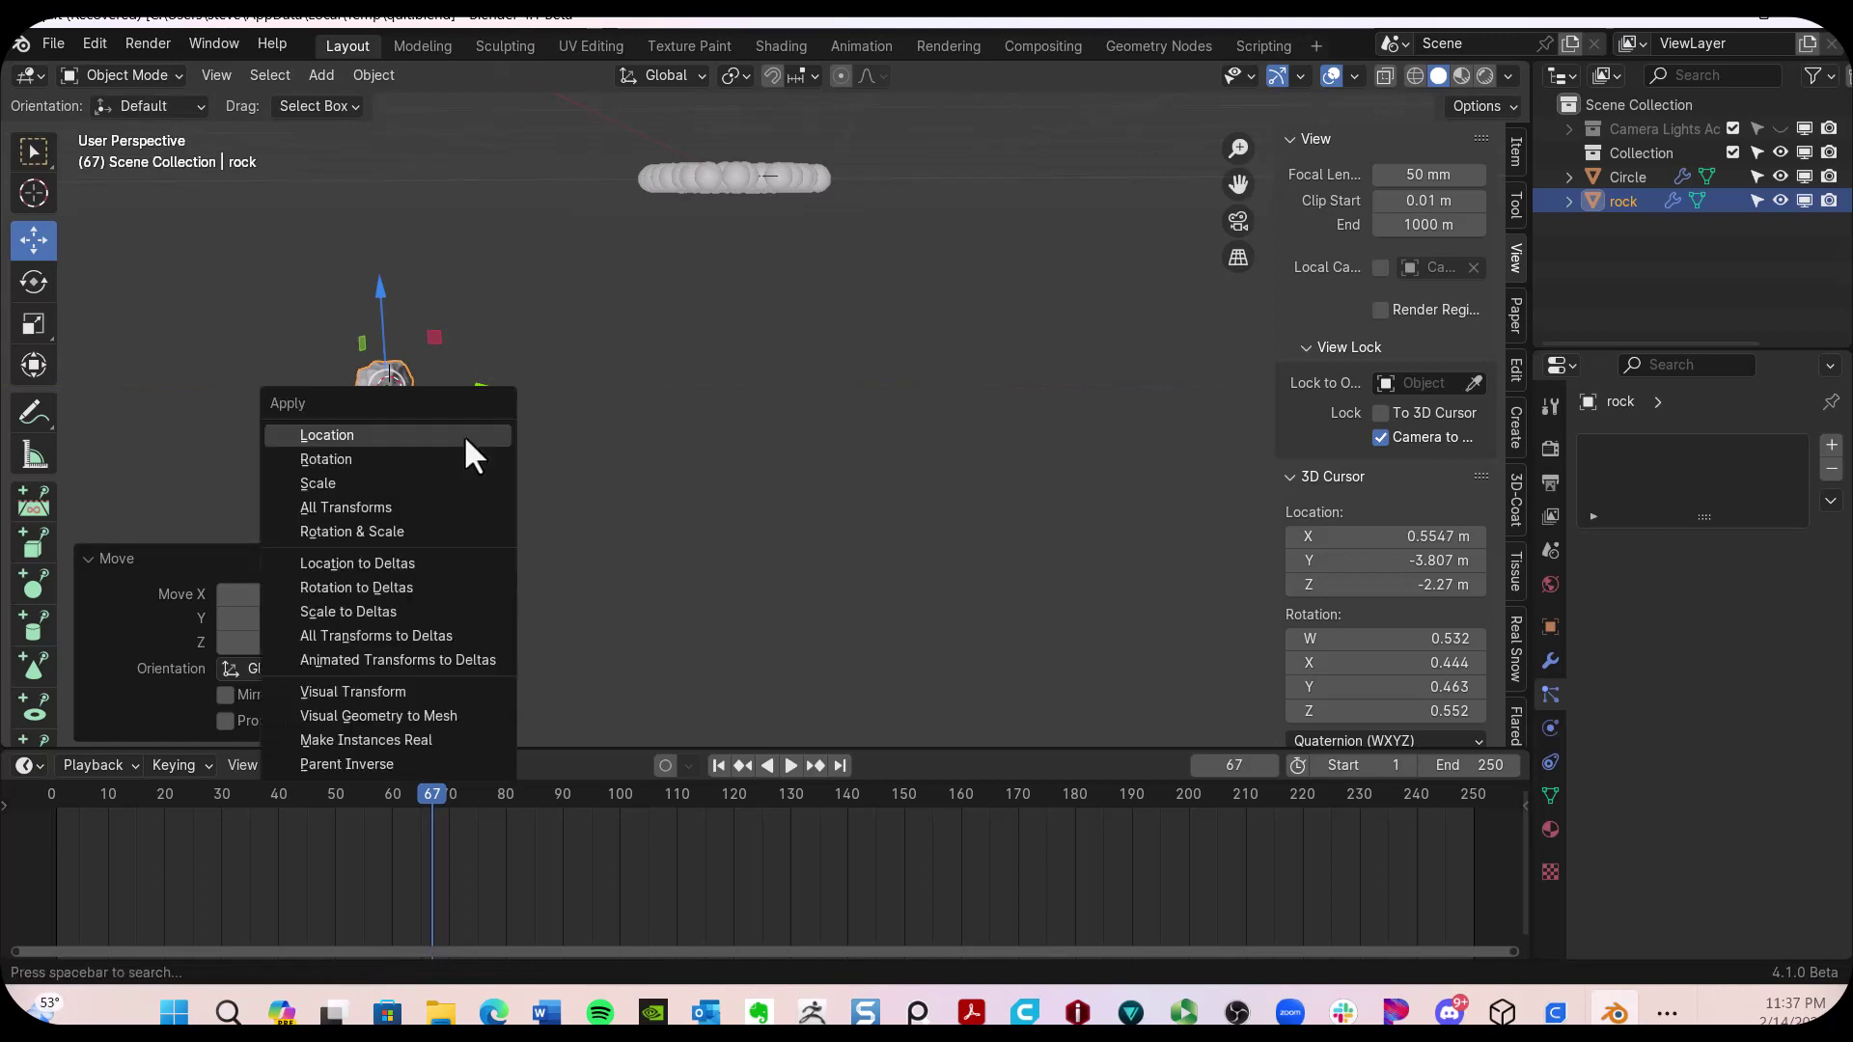
left_click(391, 531)
left_click(425, 511)
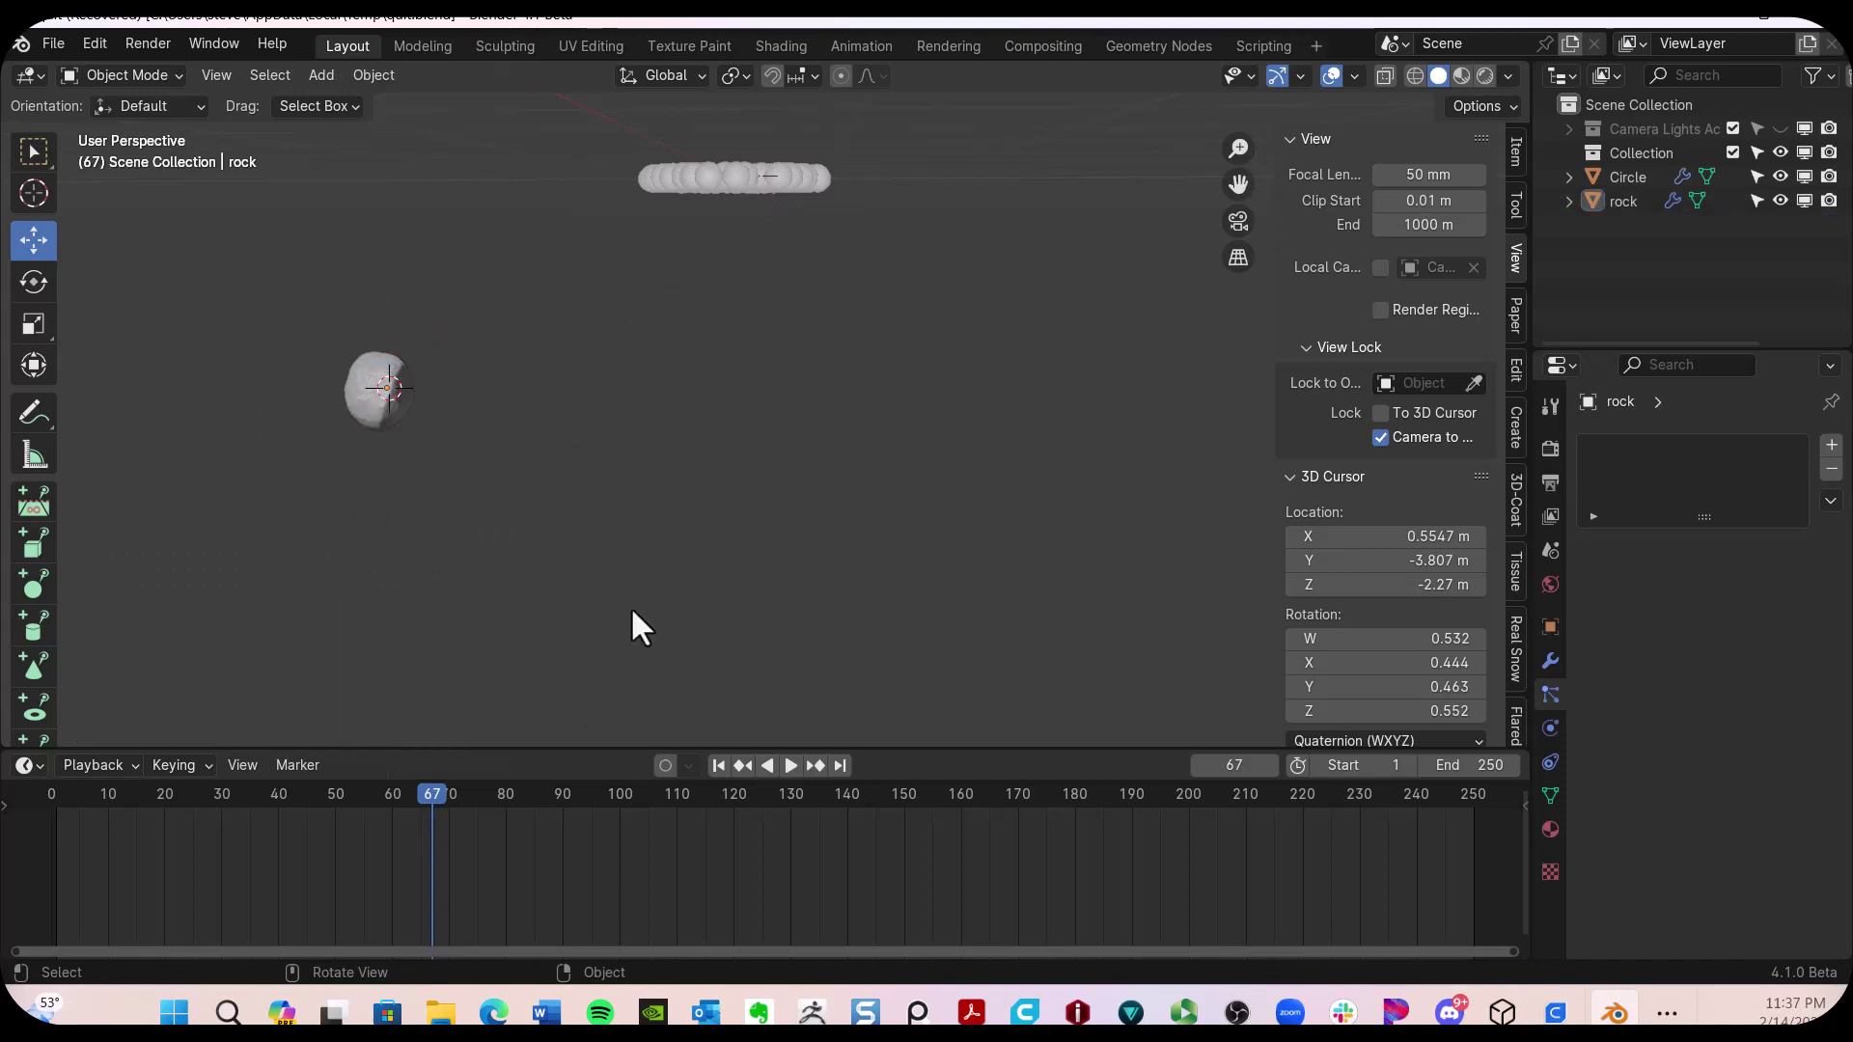
Move the timeline back to an earlier frame and play the particle animation, stopping at frame 80
left_click_drag(433, 791, 293, 772)
key("space")
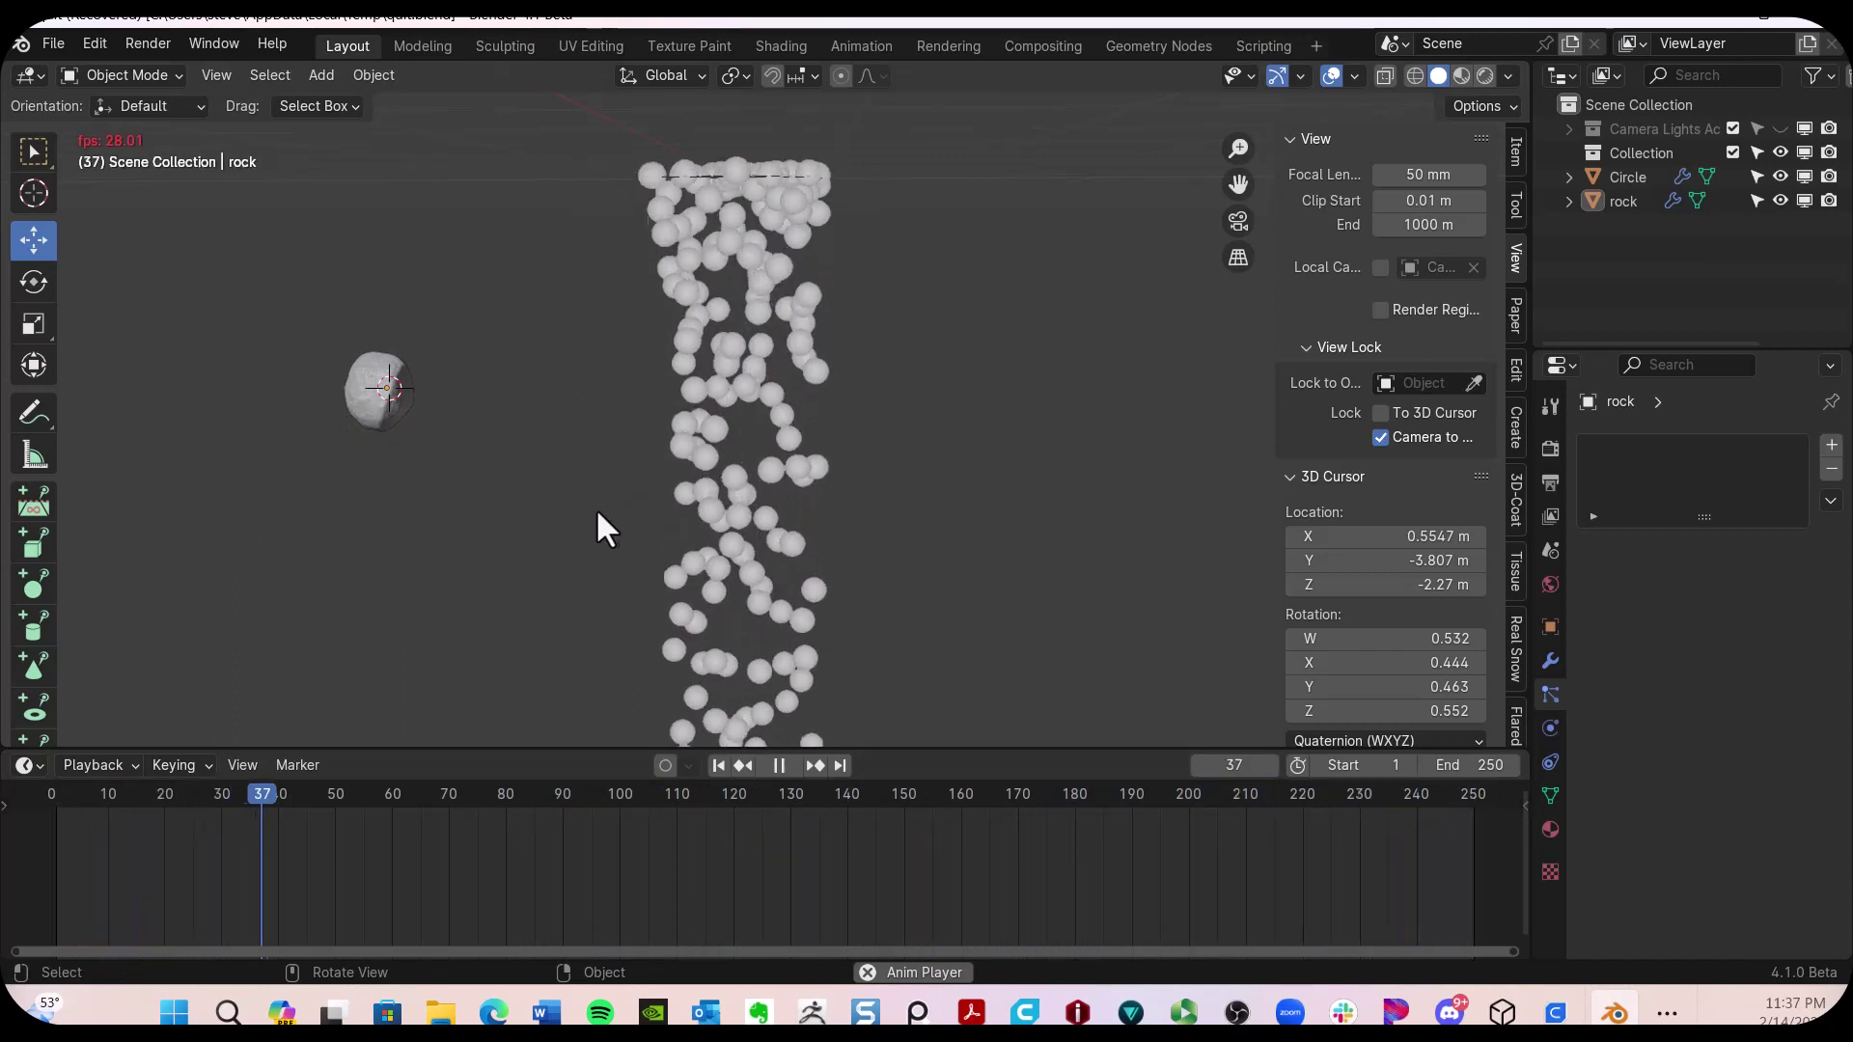
key("space")
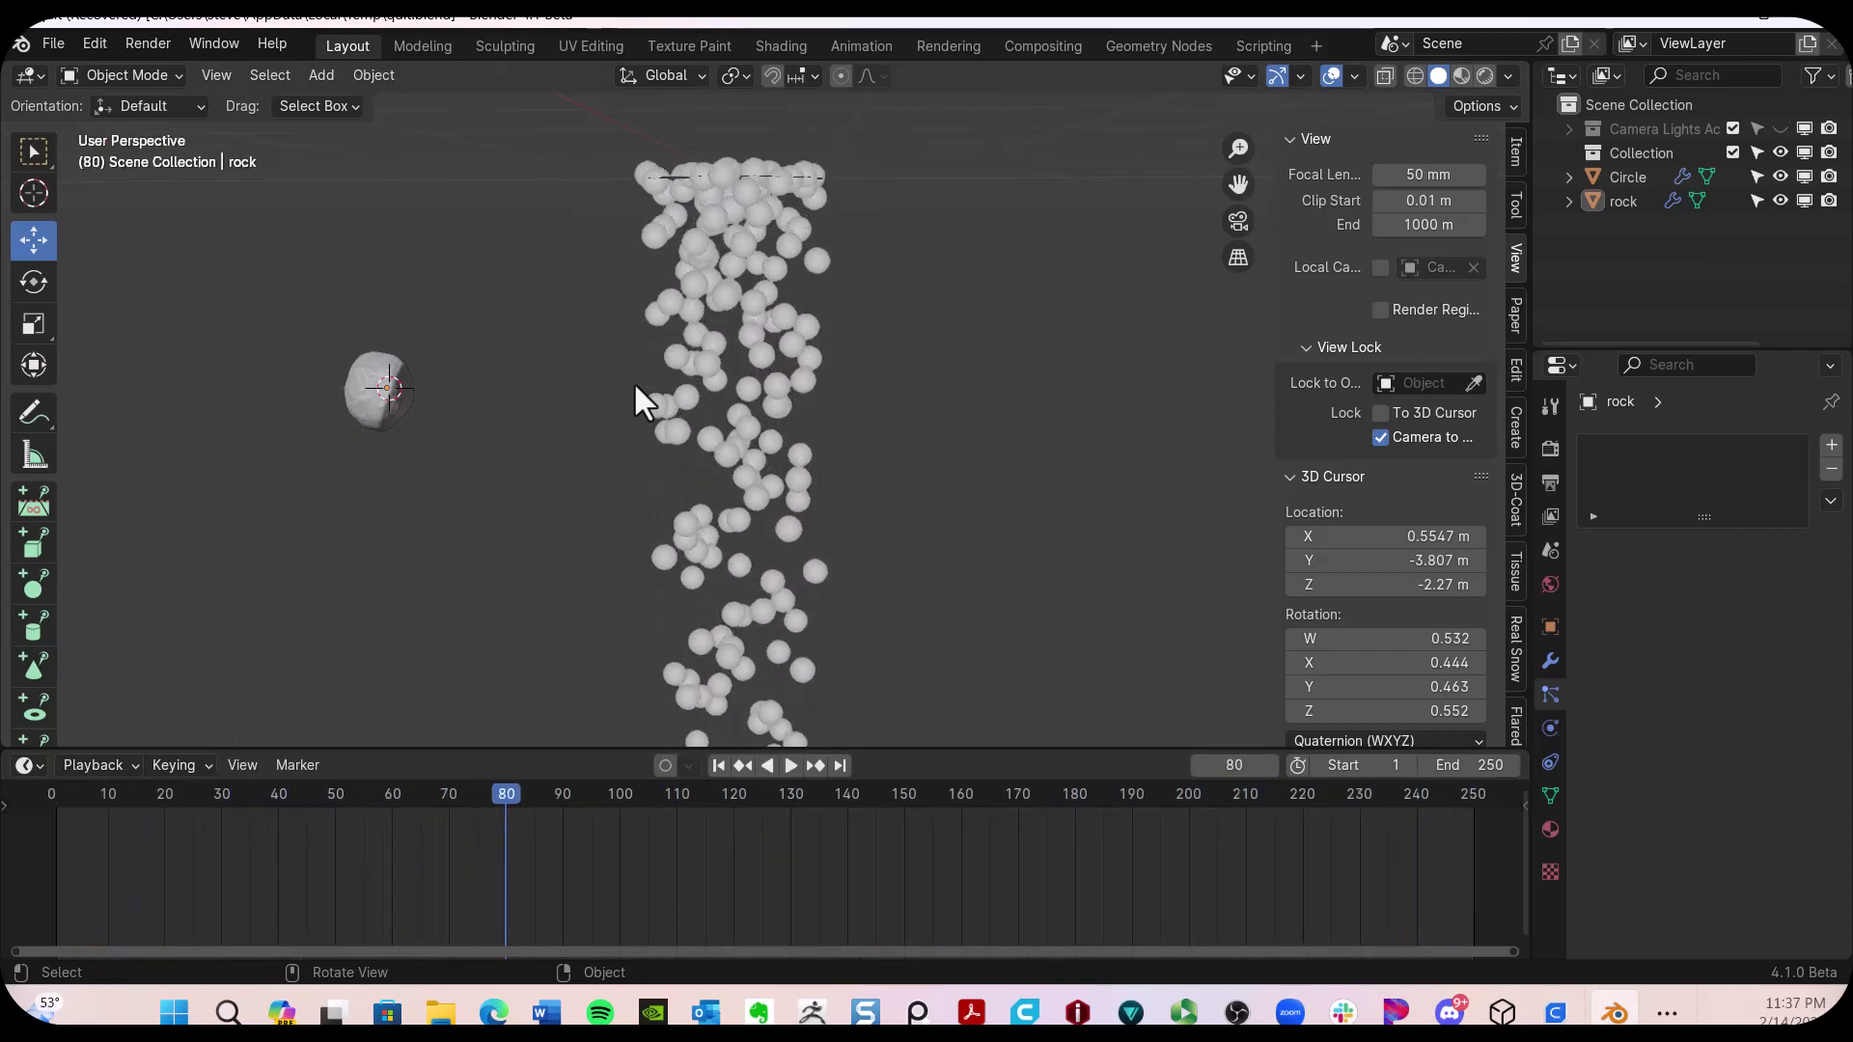
Render the circle's particles as Object and pick the rock as the instance object
left_click(750, 212)
scroll(1682, 812, "down", 5)
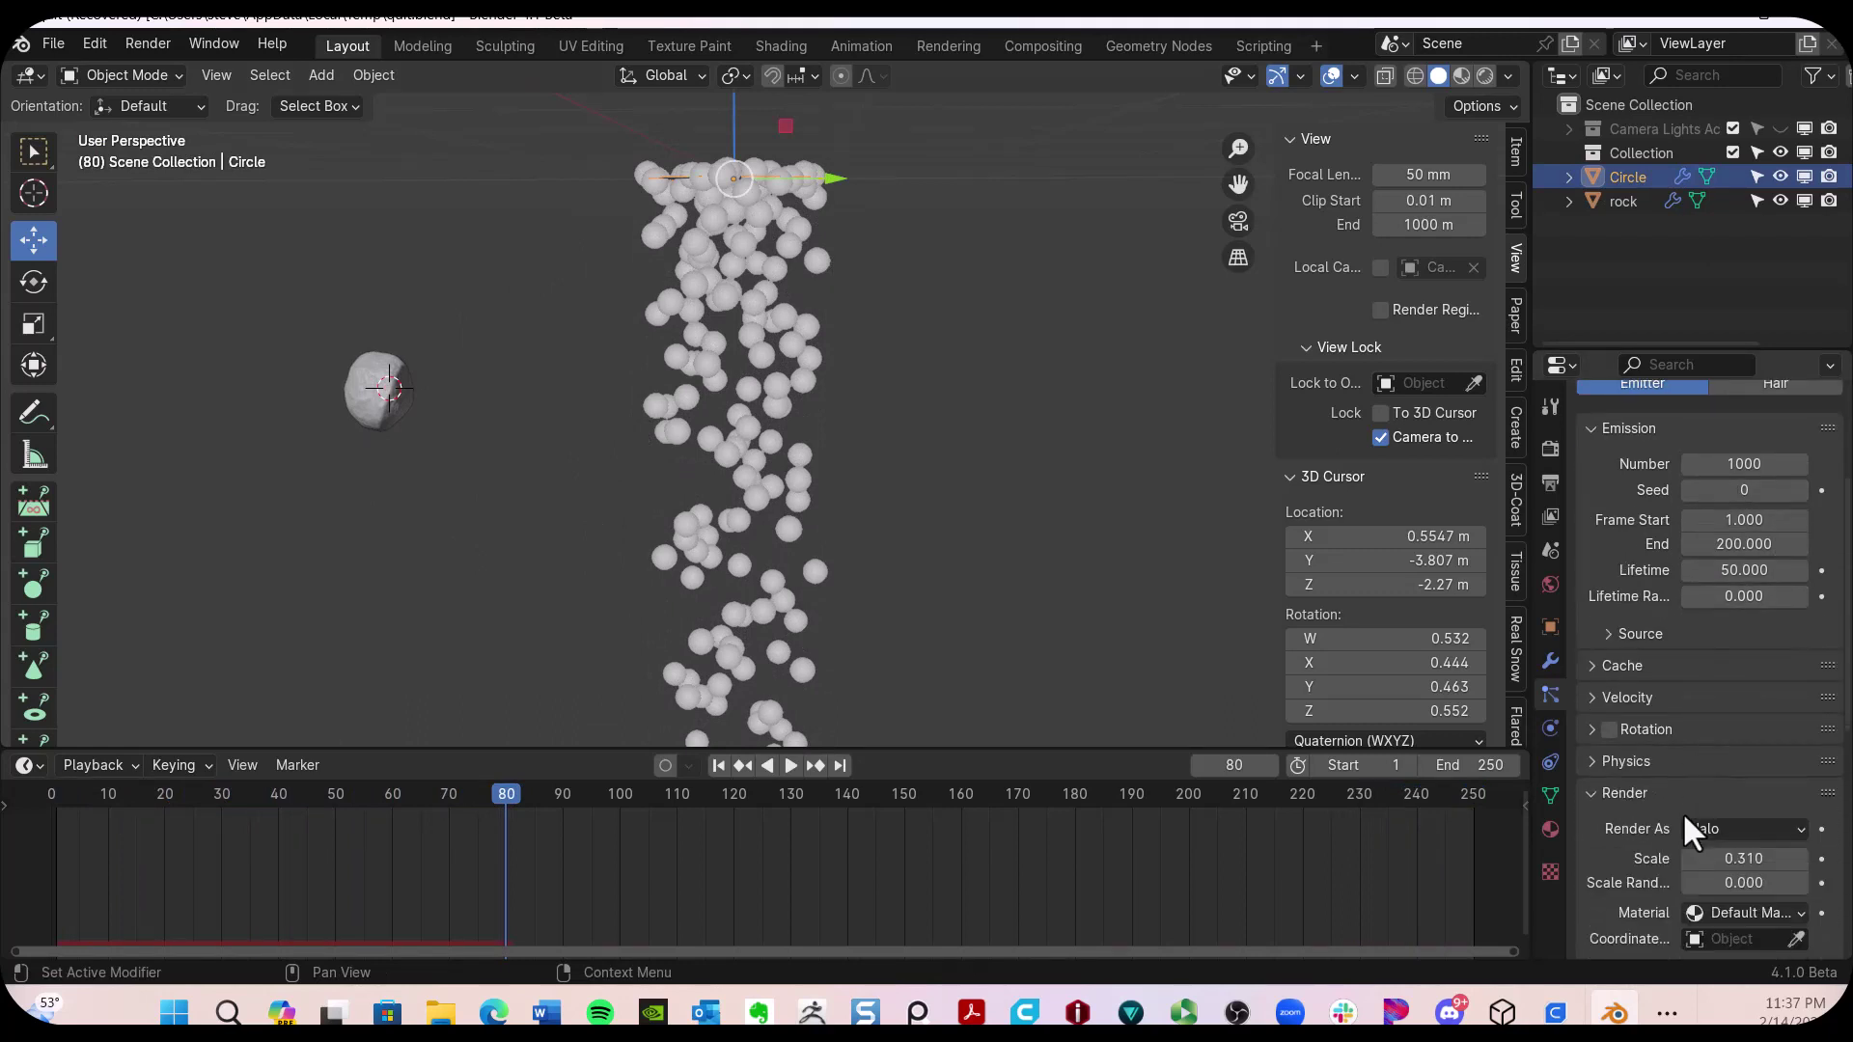
scroll(1684, 818, "down", 5)
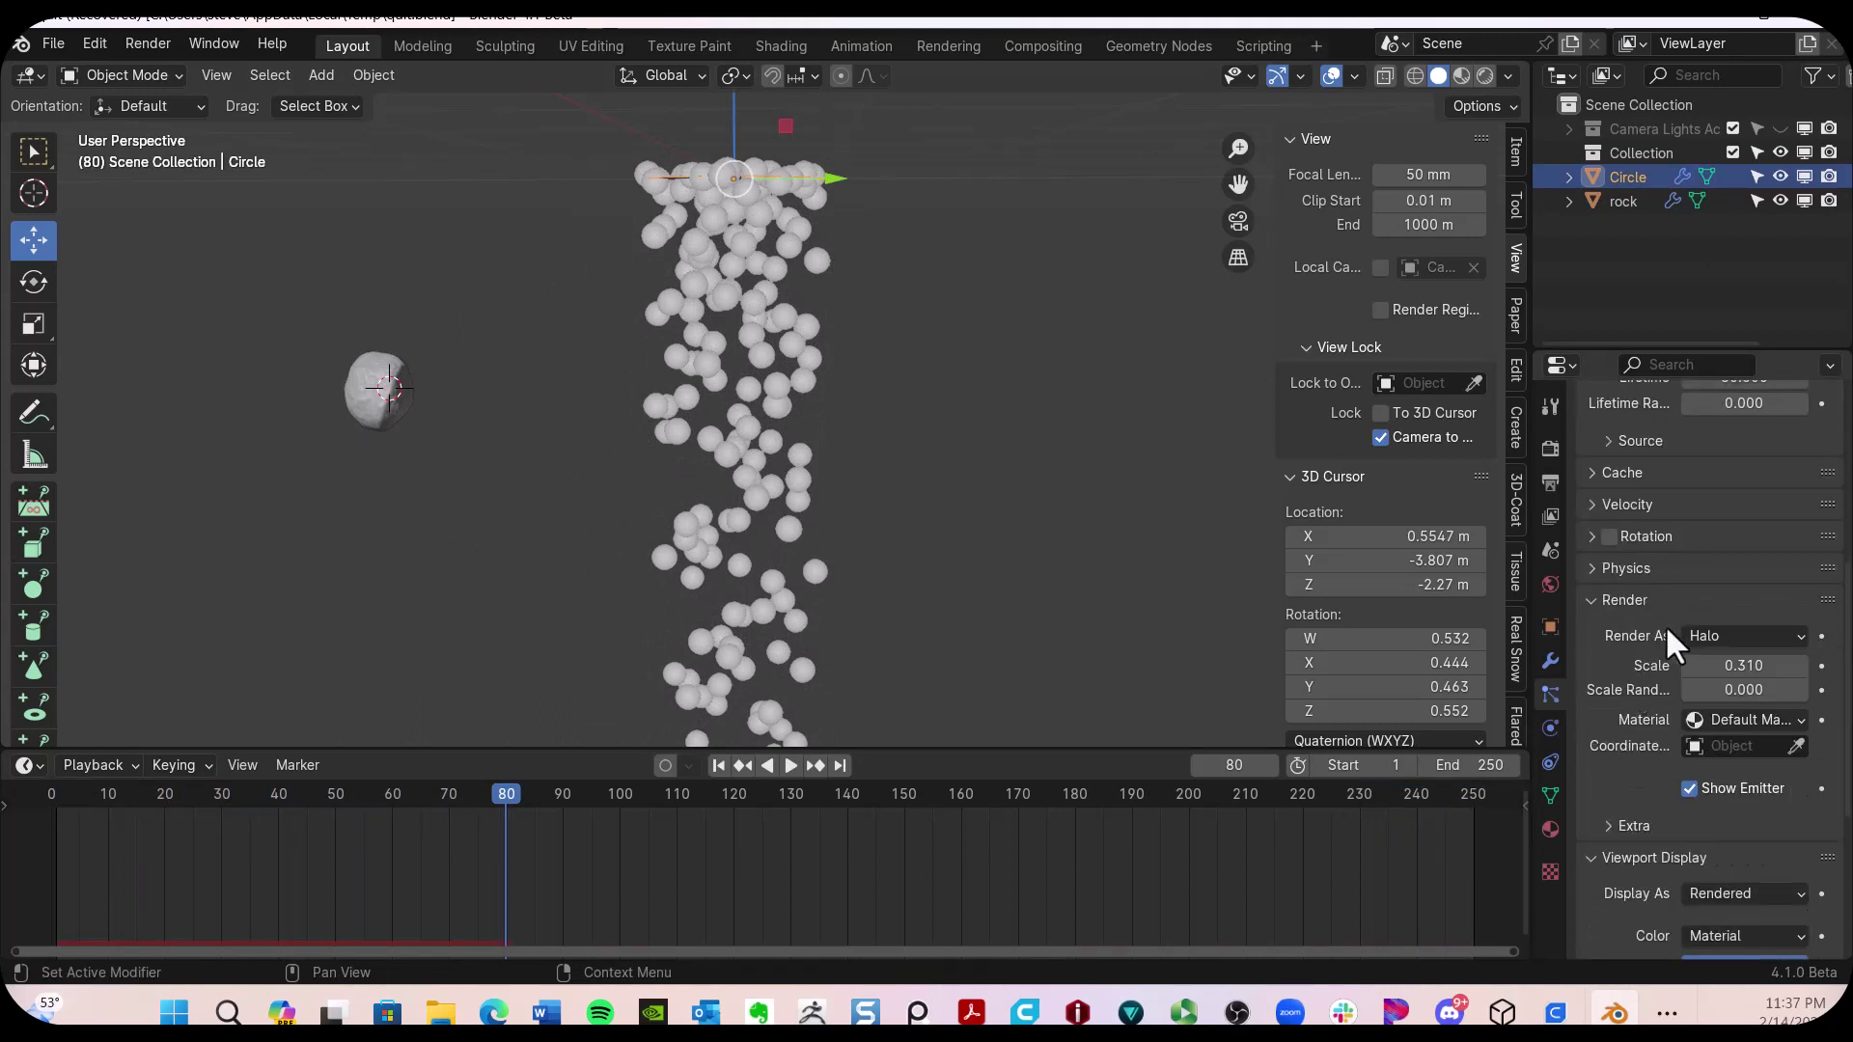
left_click(1757, 635)
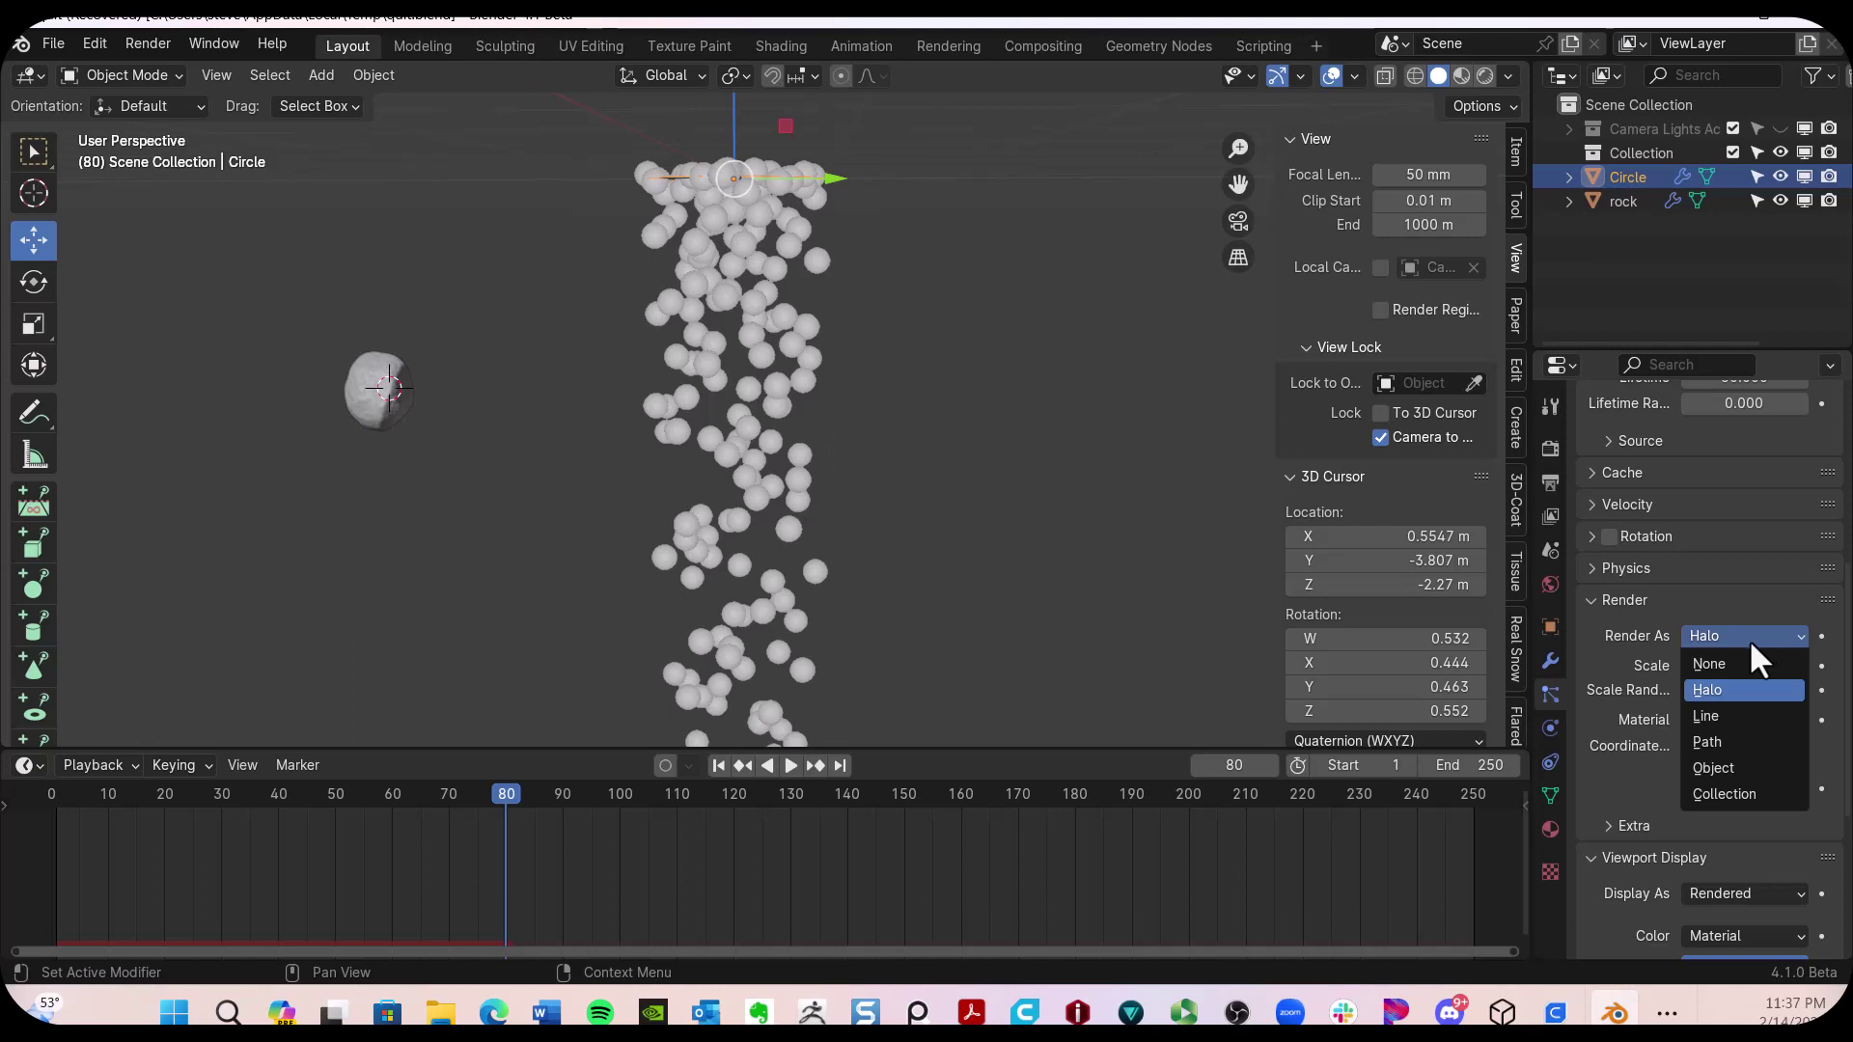
left_click(1732, 771)
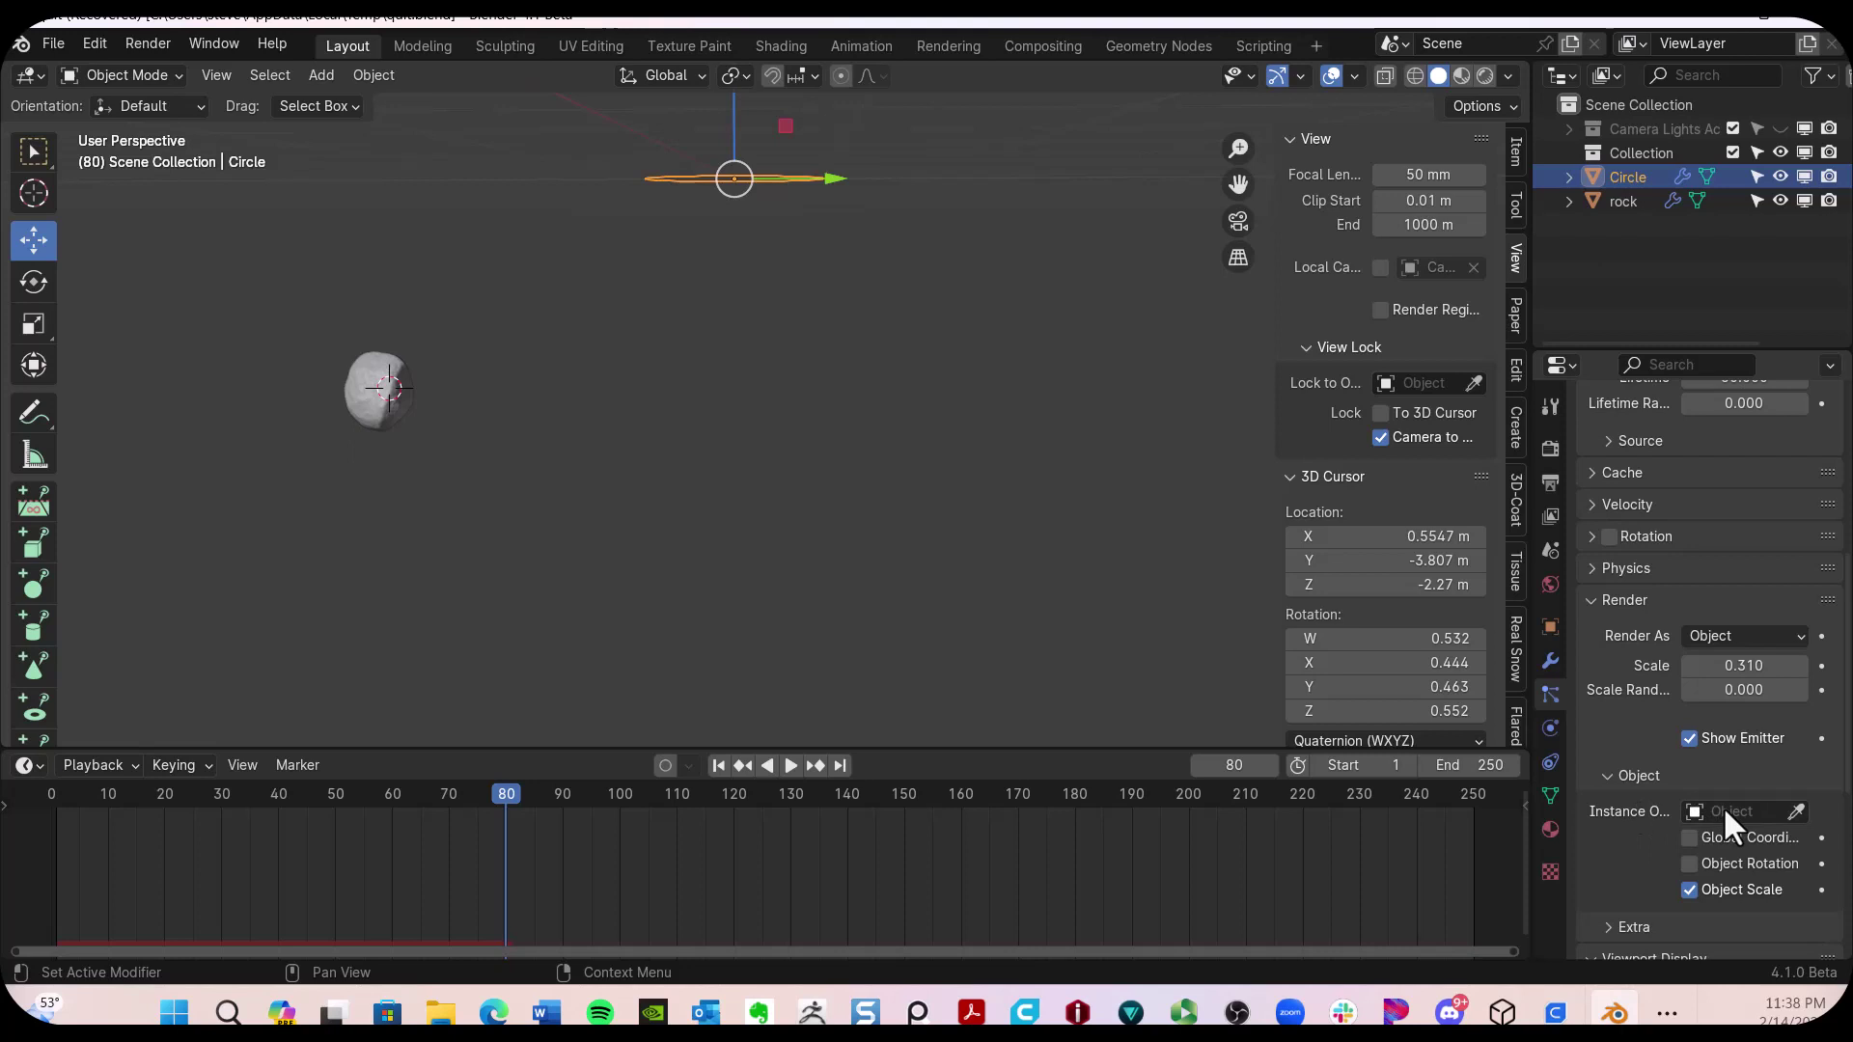
left_click(1796, 808)
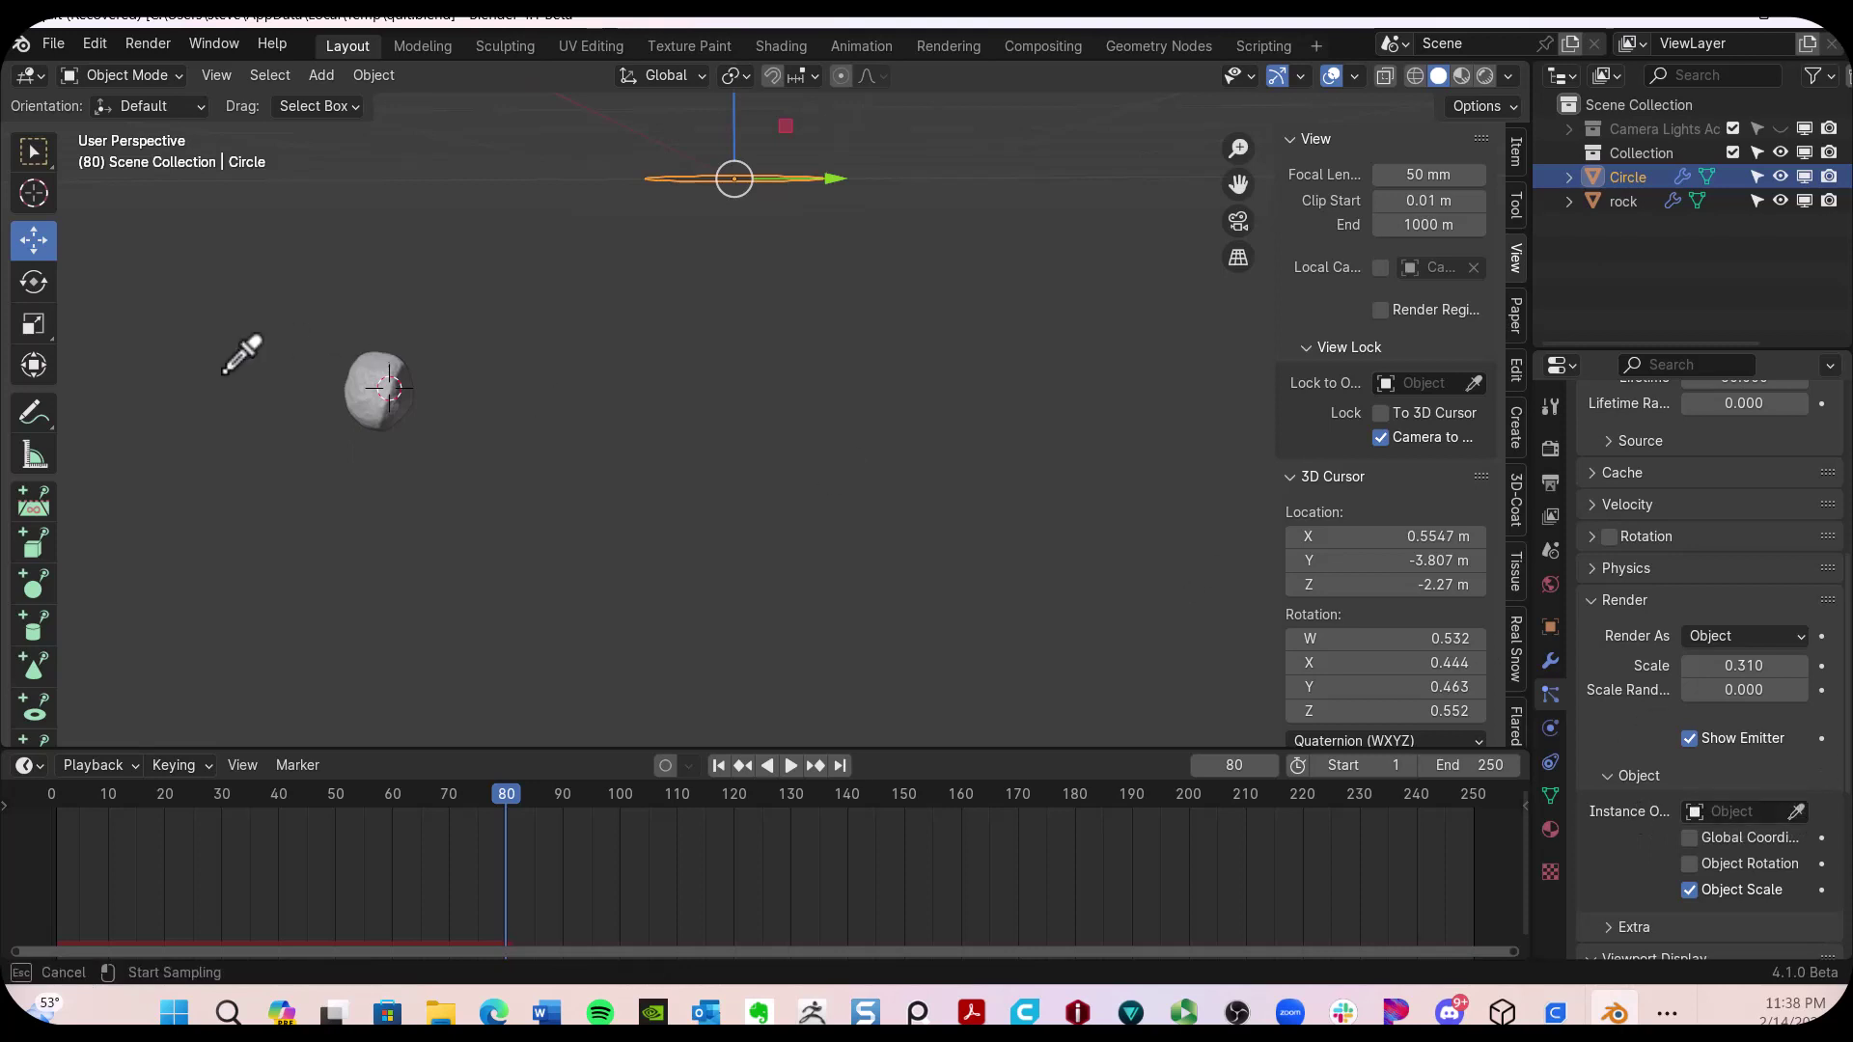
left_click(393, 401)
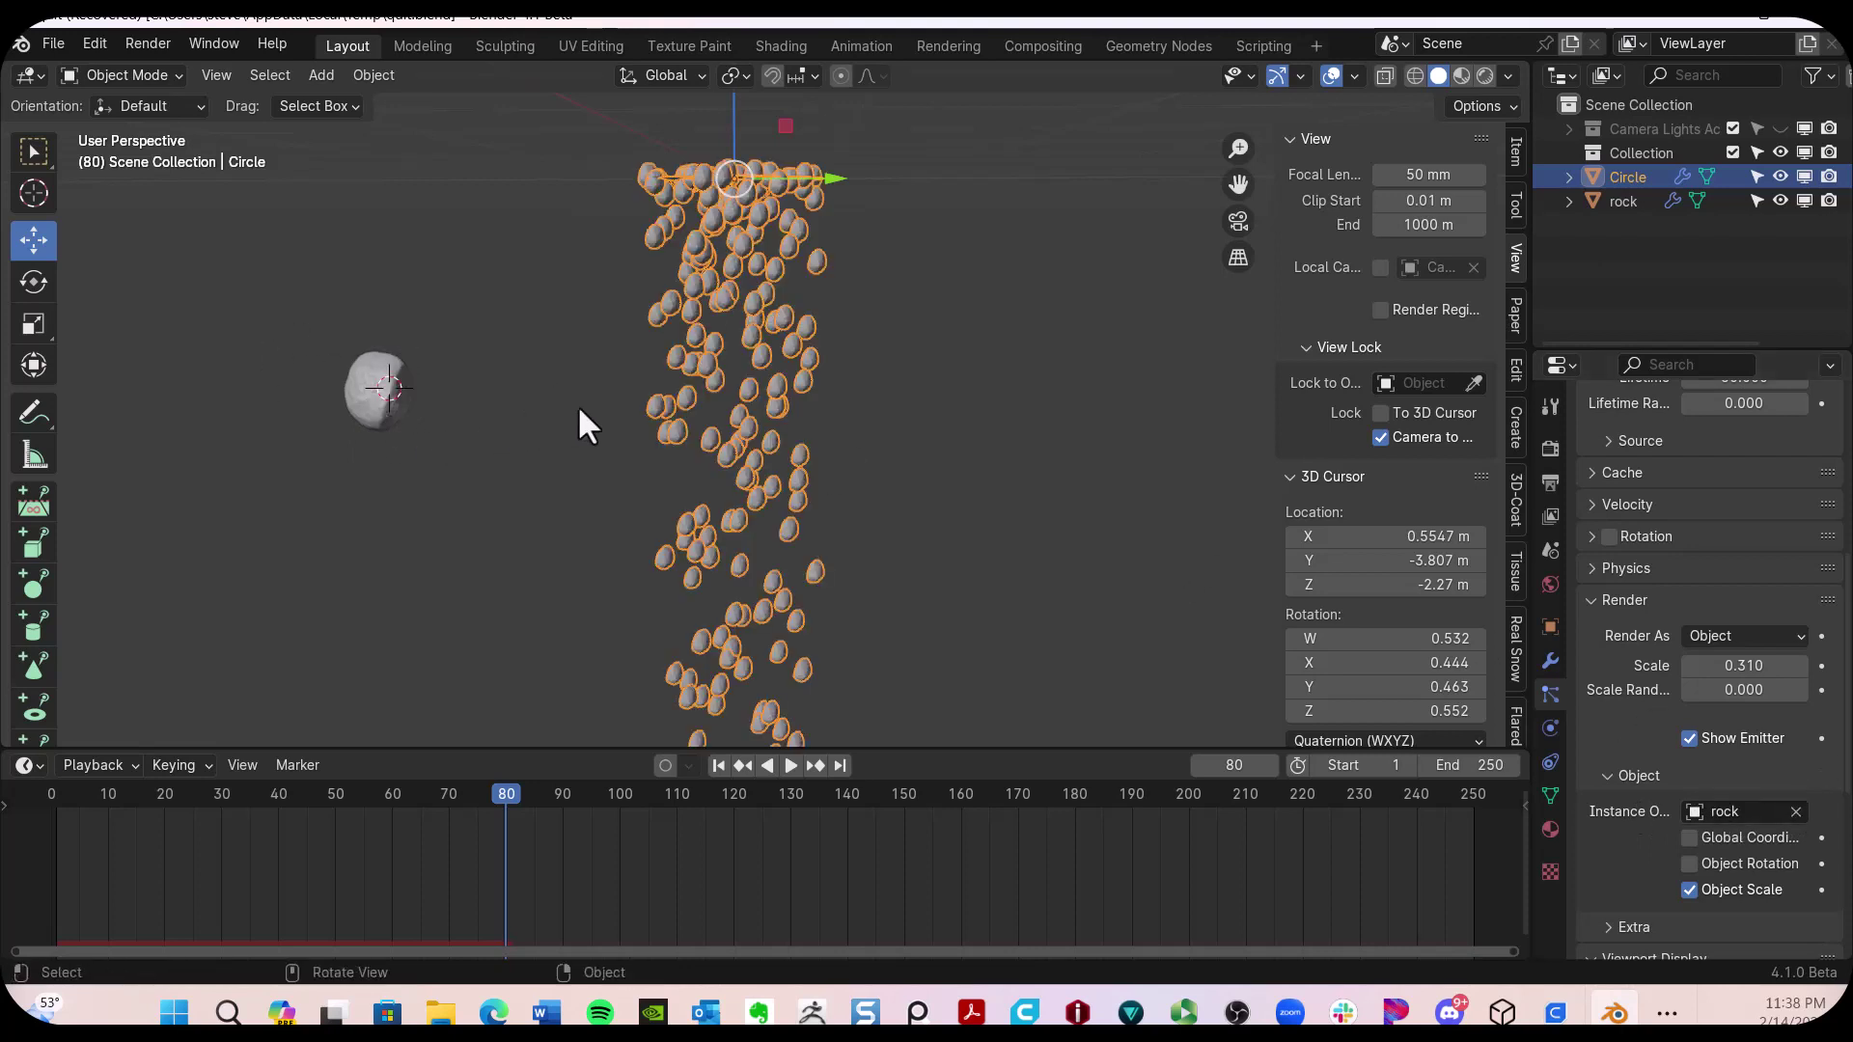
Play the animation to check the falling rock instances and stop it at frame 208
key("space")
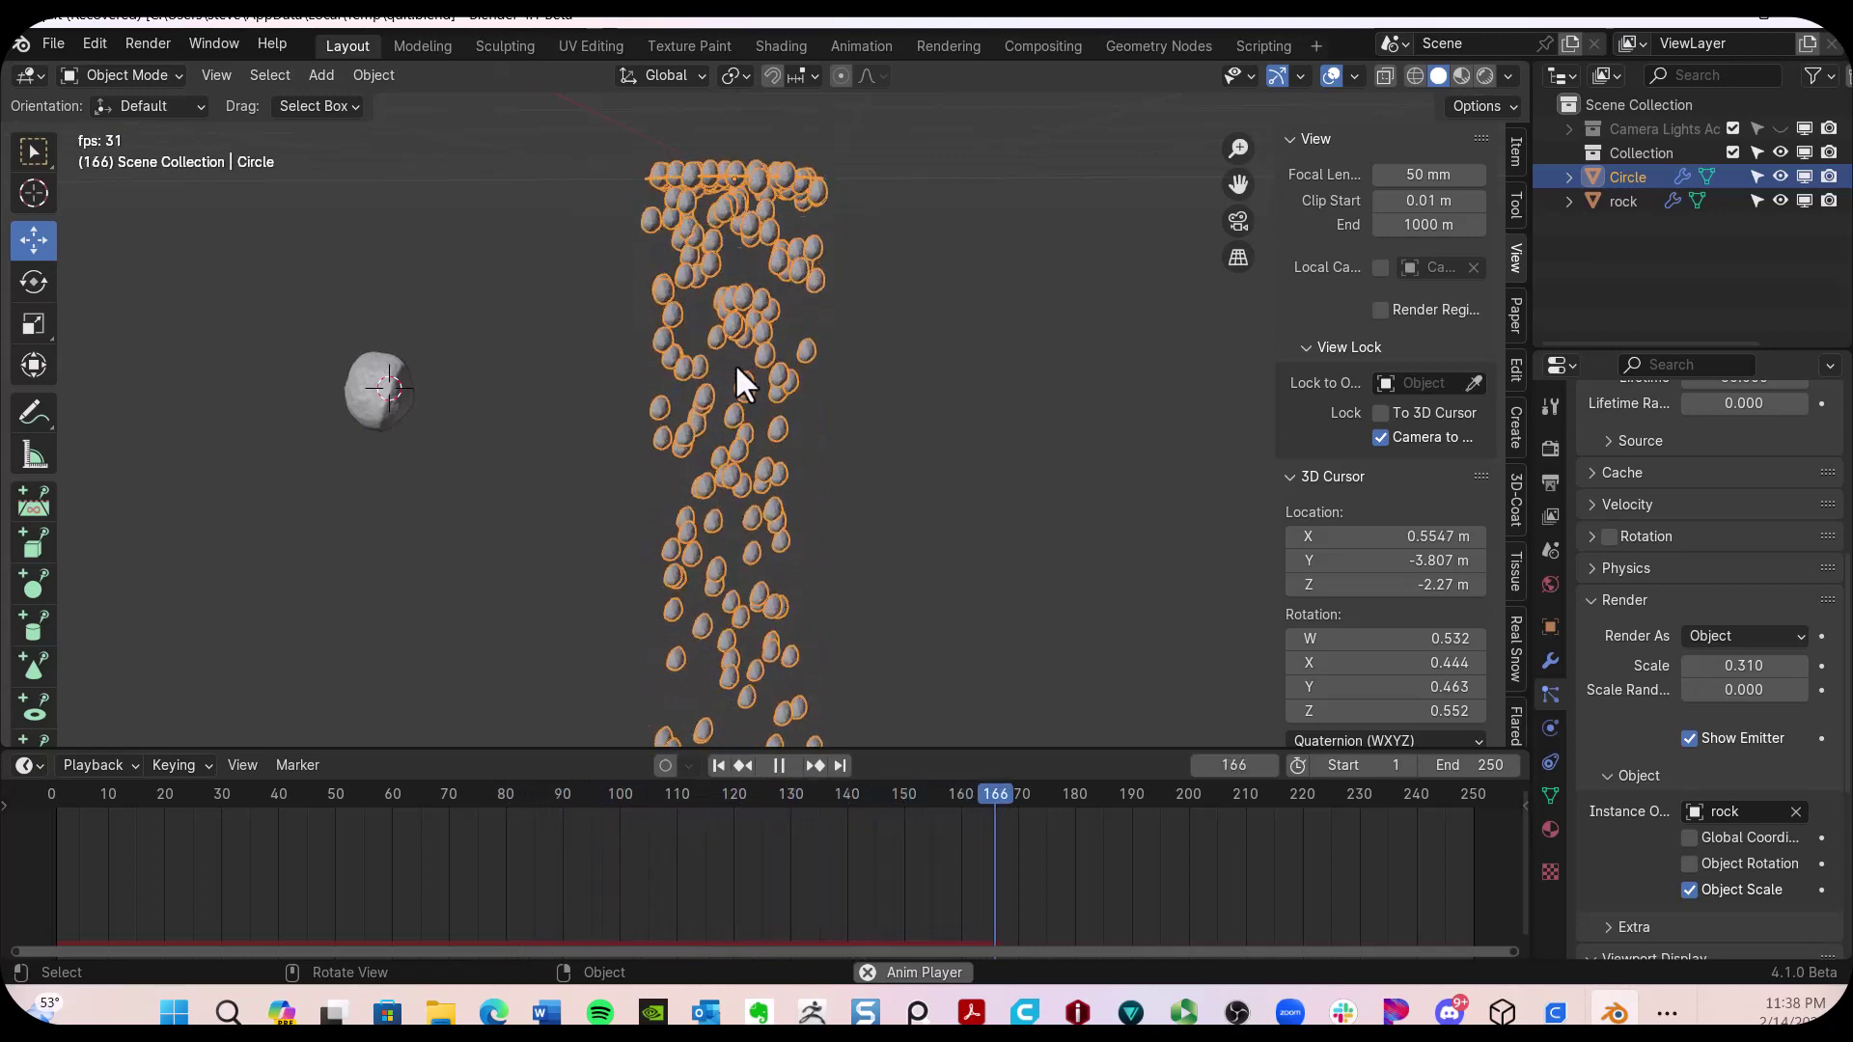
key("space")
key("space")
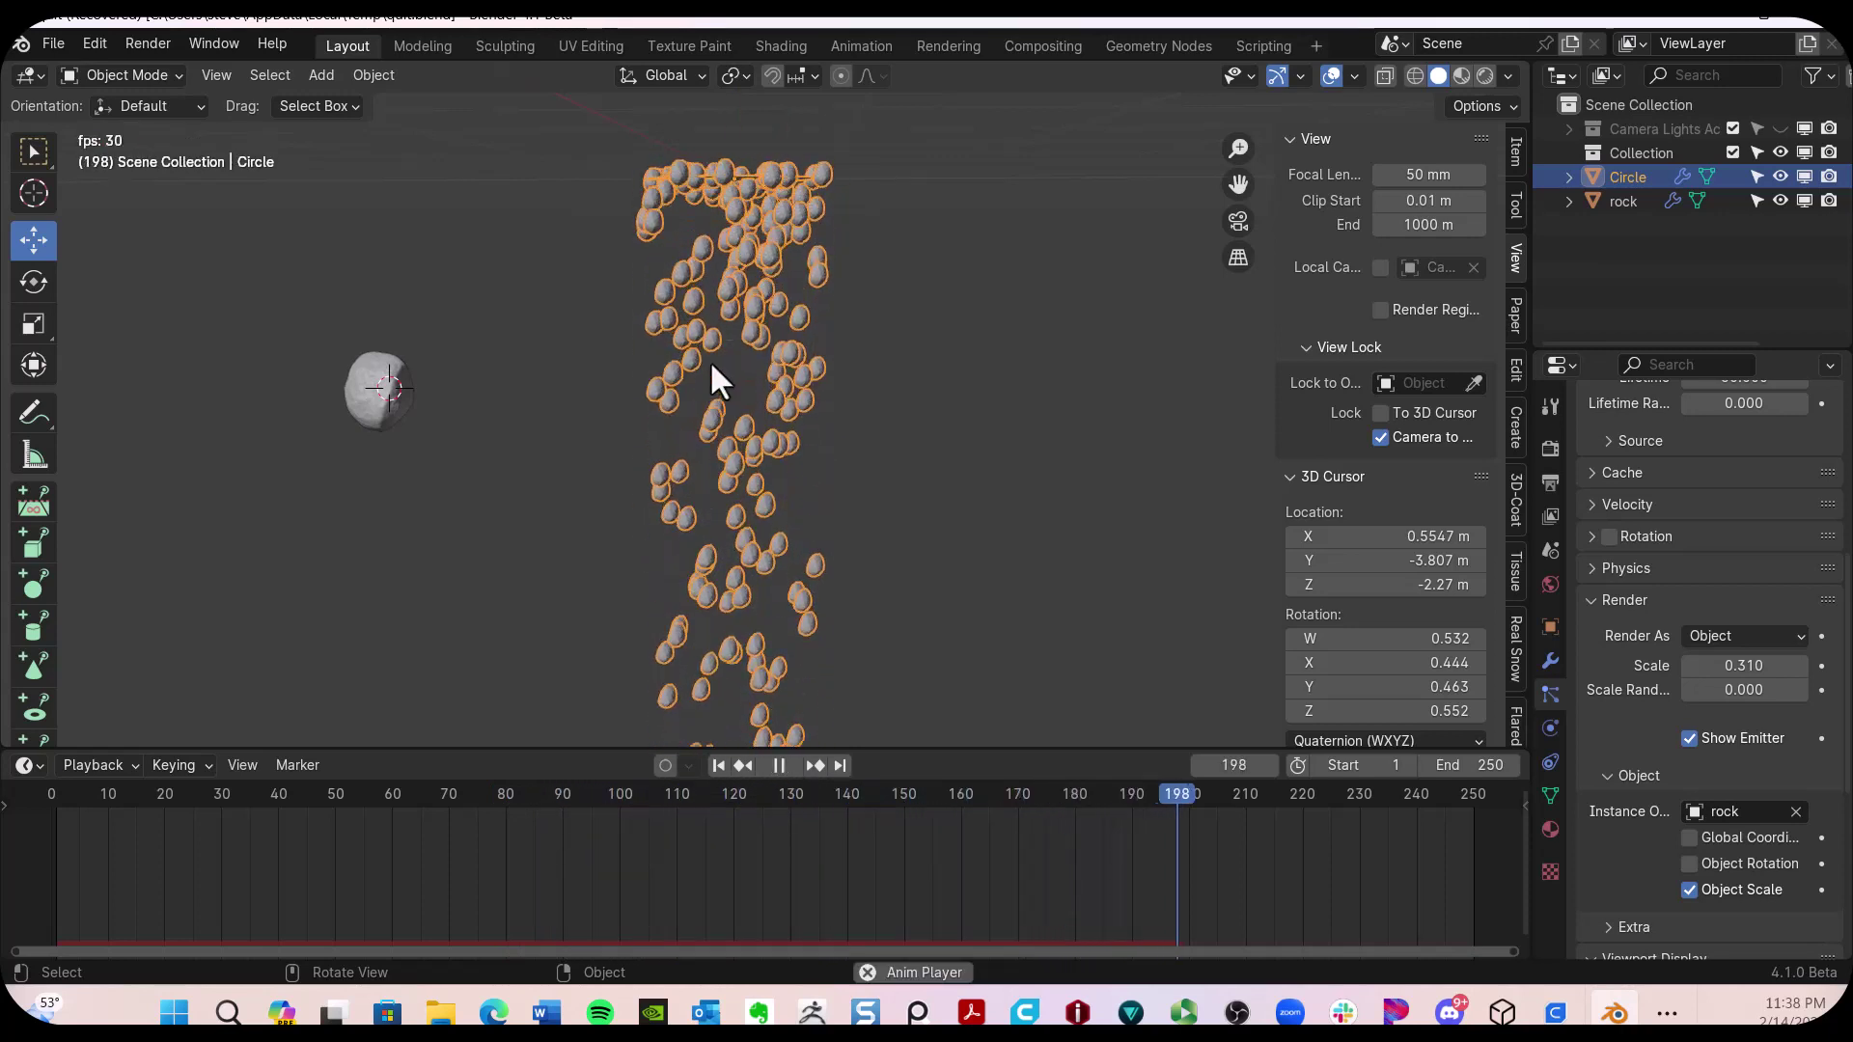
key("space")
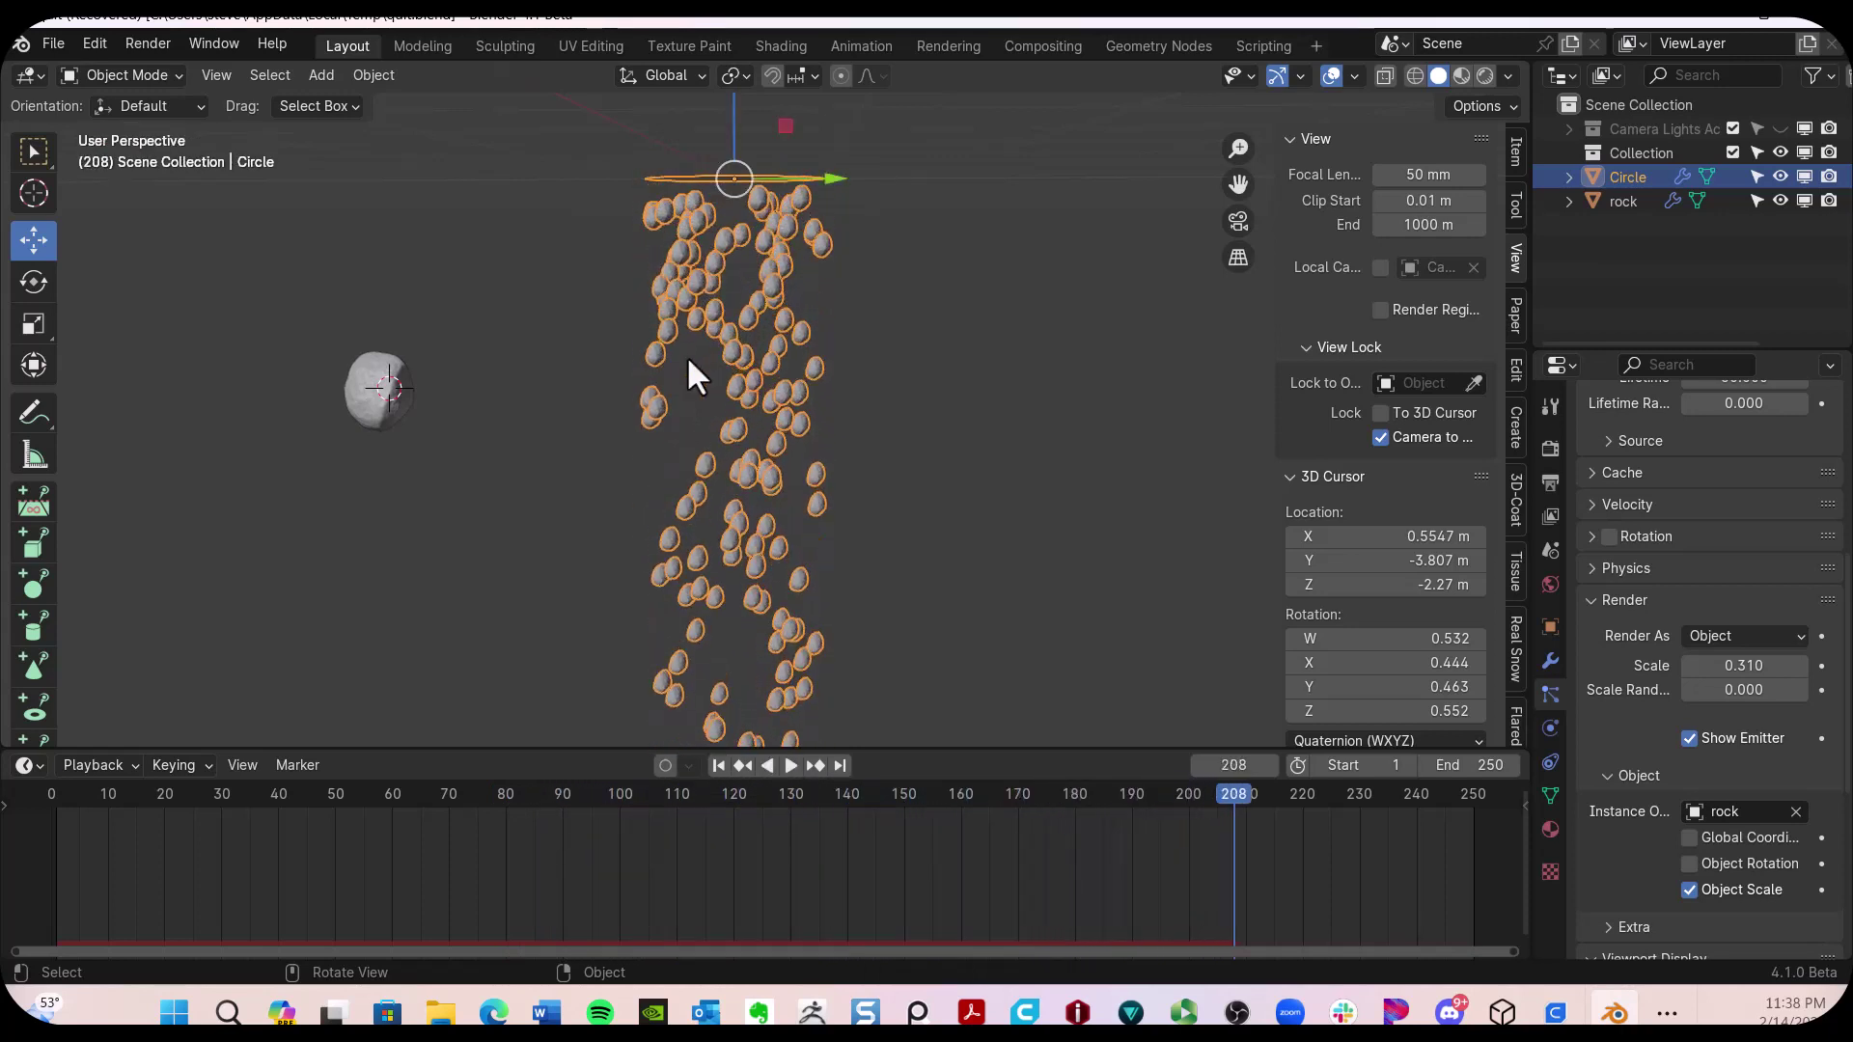
Scale the source rock up uniformly by about 1.15 to enlarge the particle instances
left_click(372, 387)
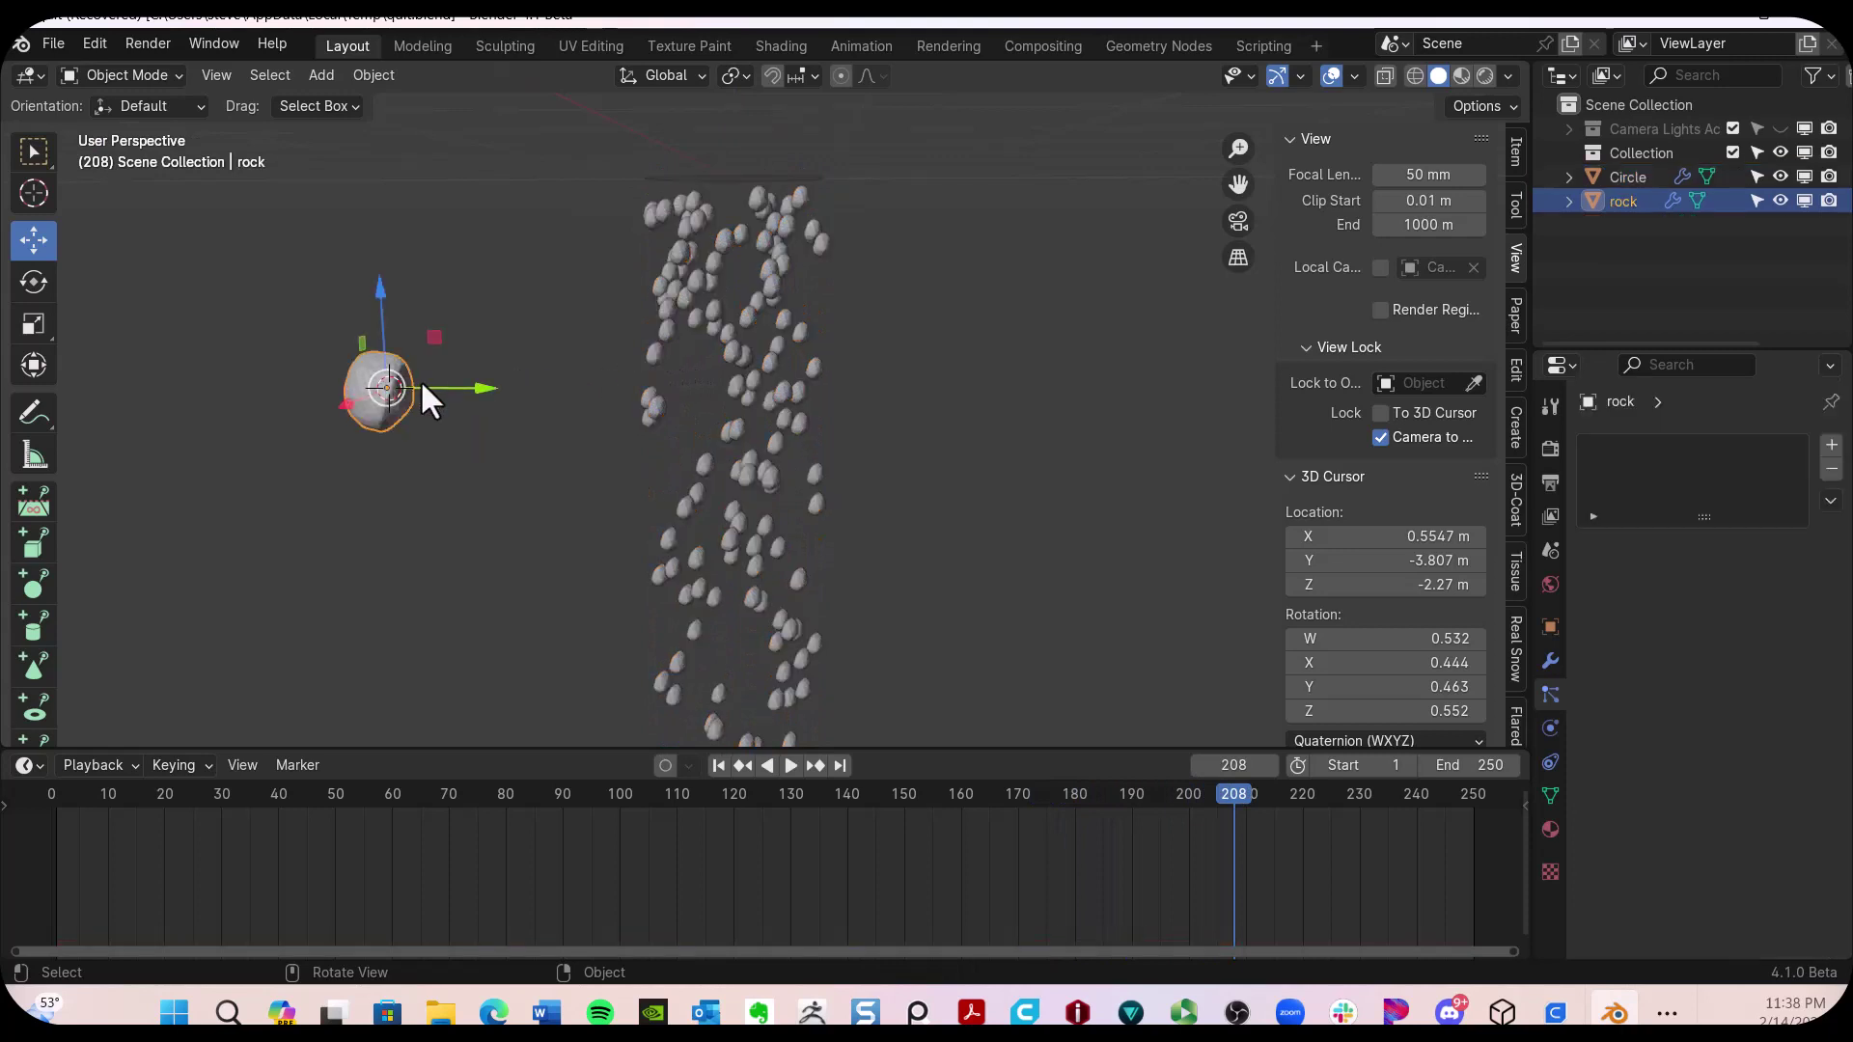
key("s")
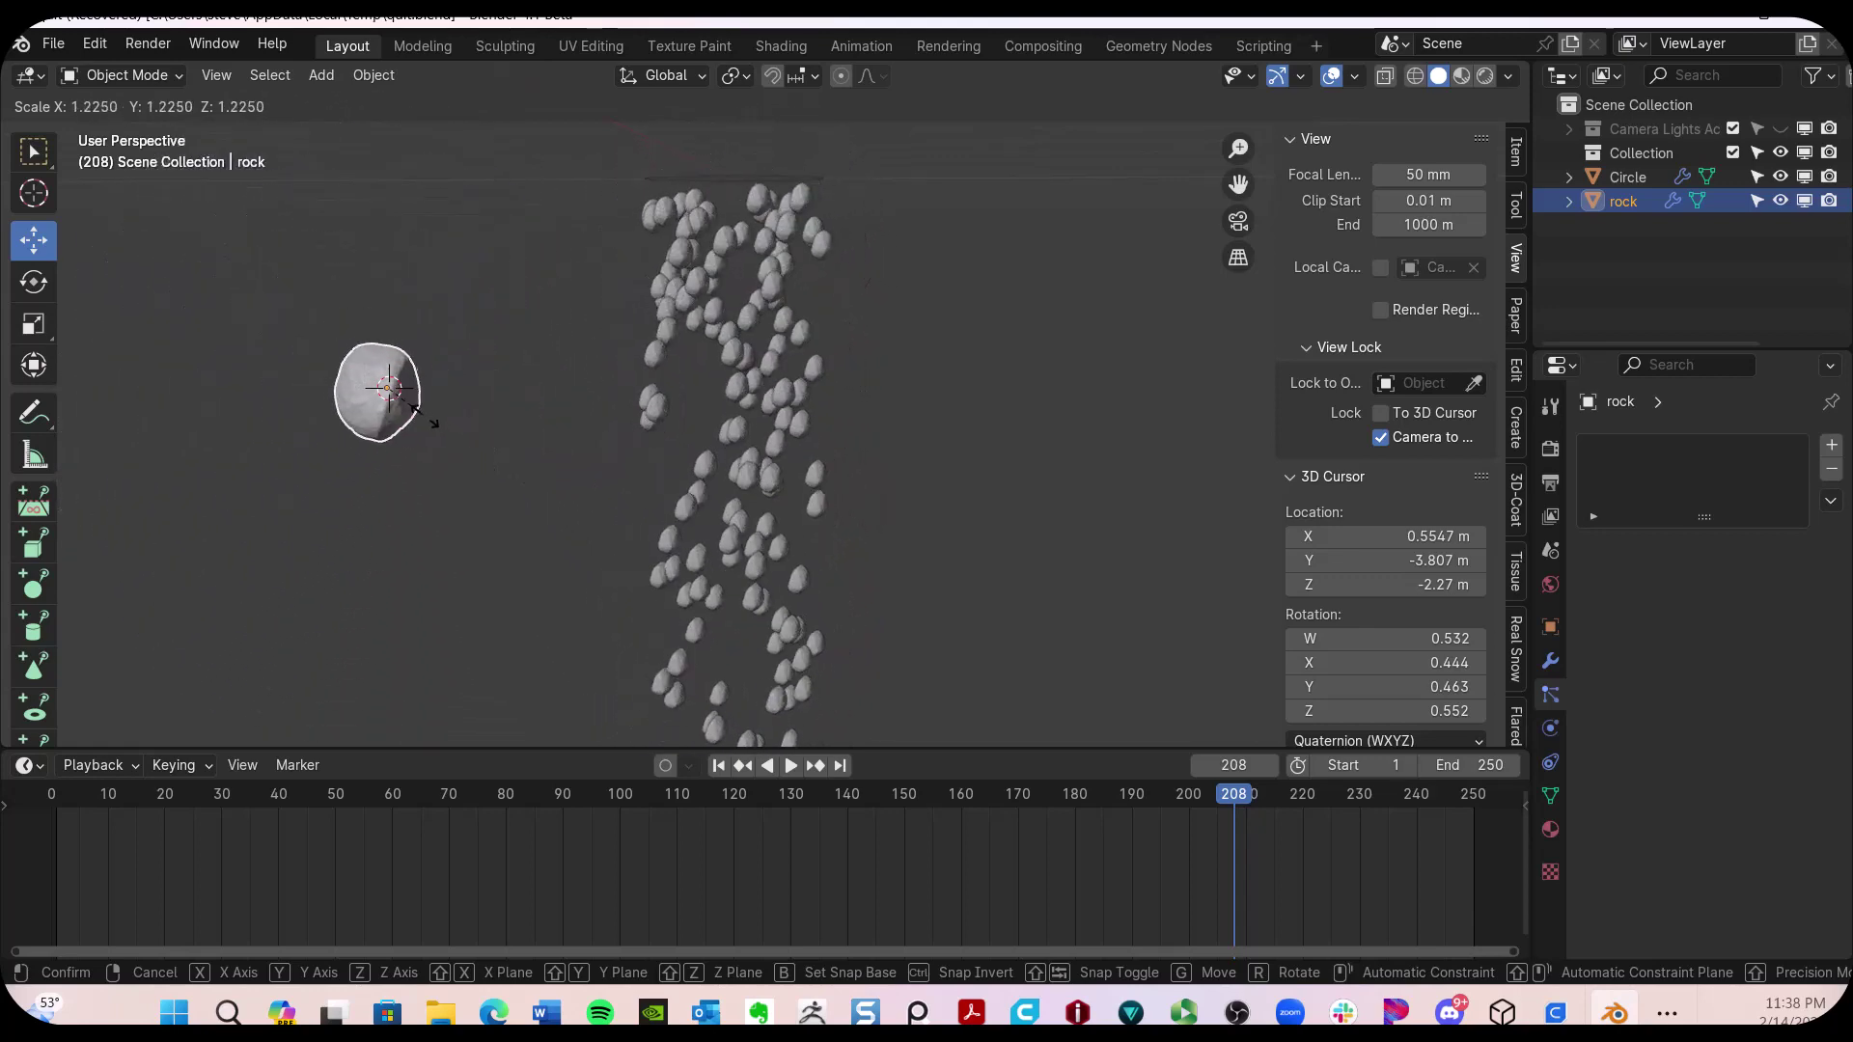
left_click(422, 413)
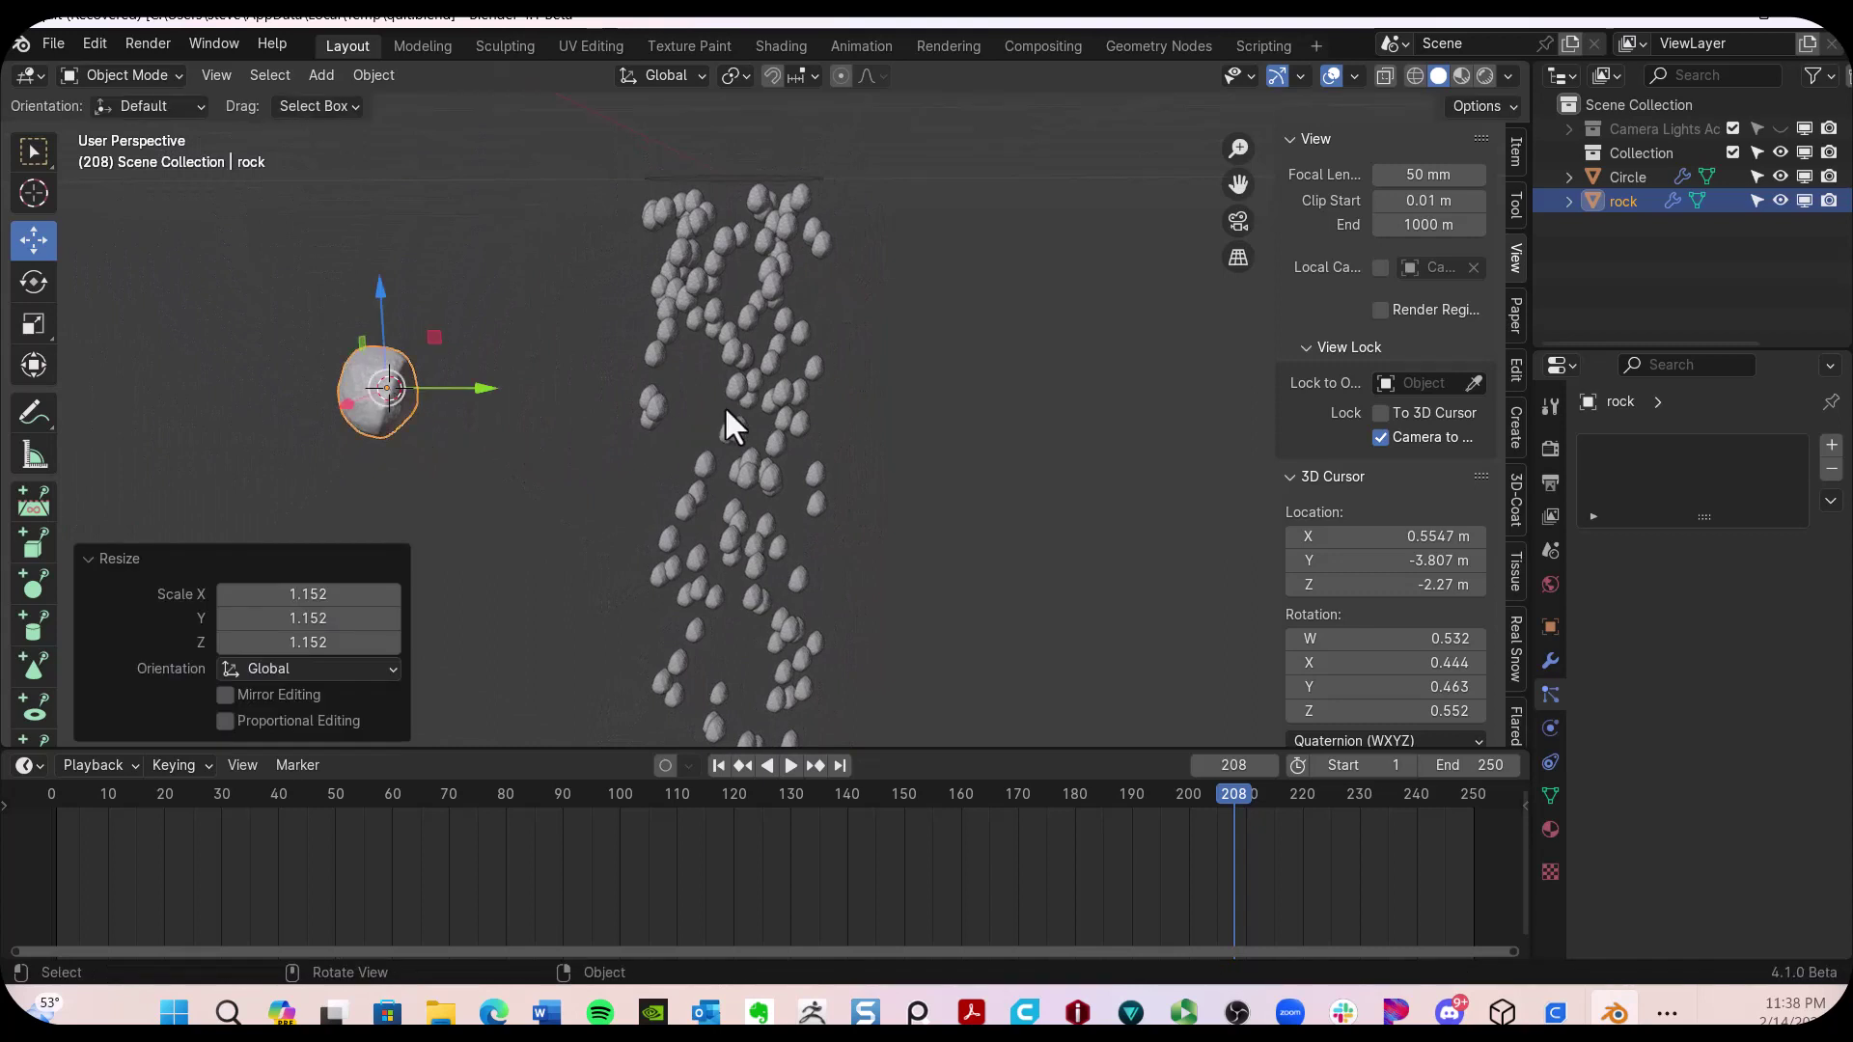
Enable dynamic rotation on the circle's particles, with orientation Randomize 1.000, Phase 0.284 and Randomize Phase 2.000
left_click(730, 367)
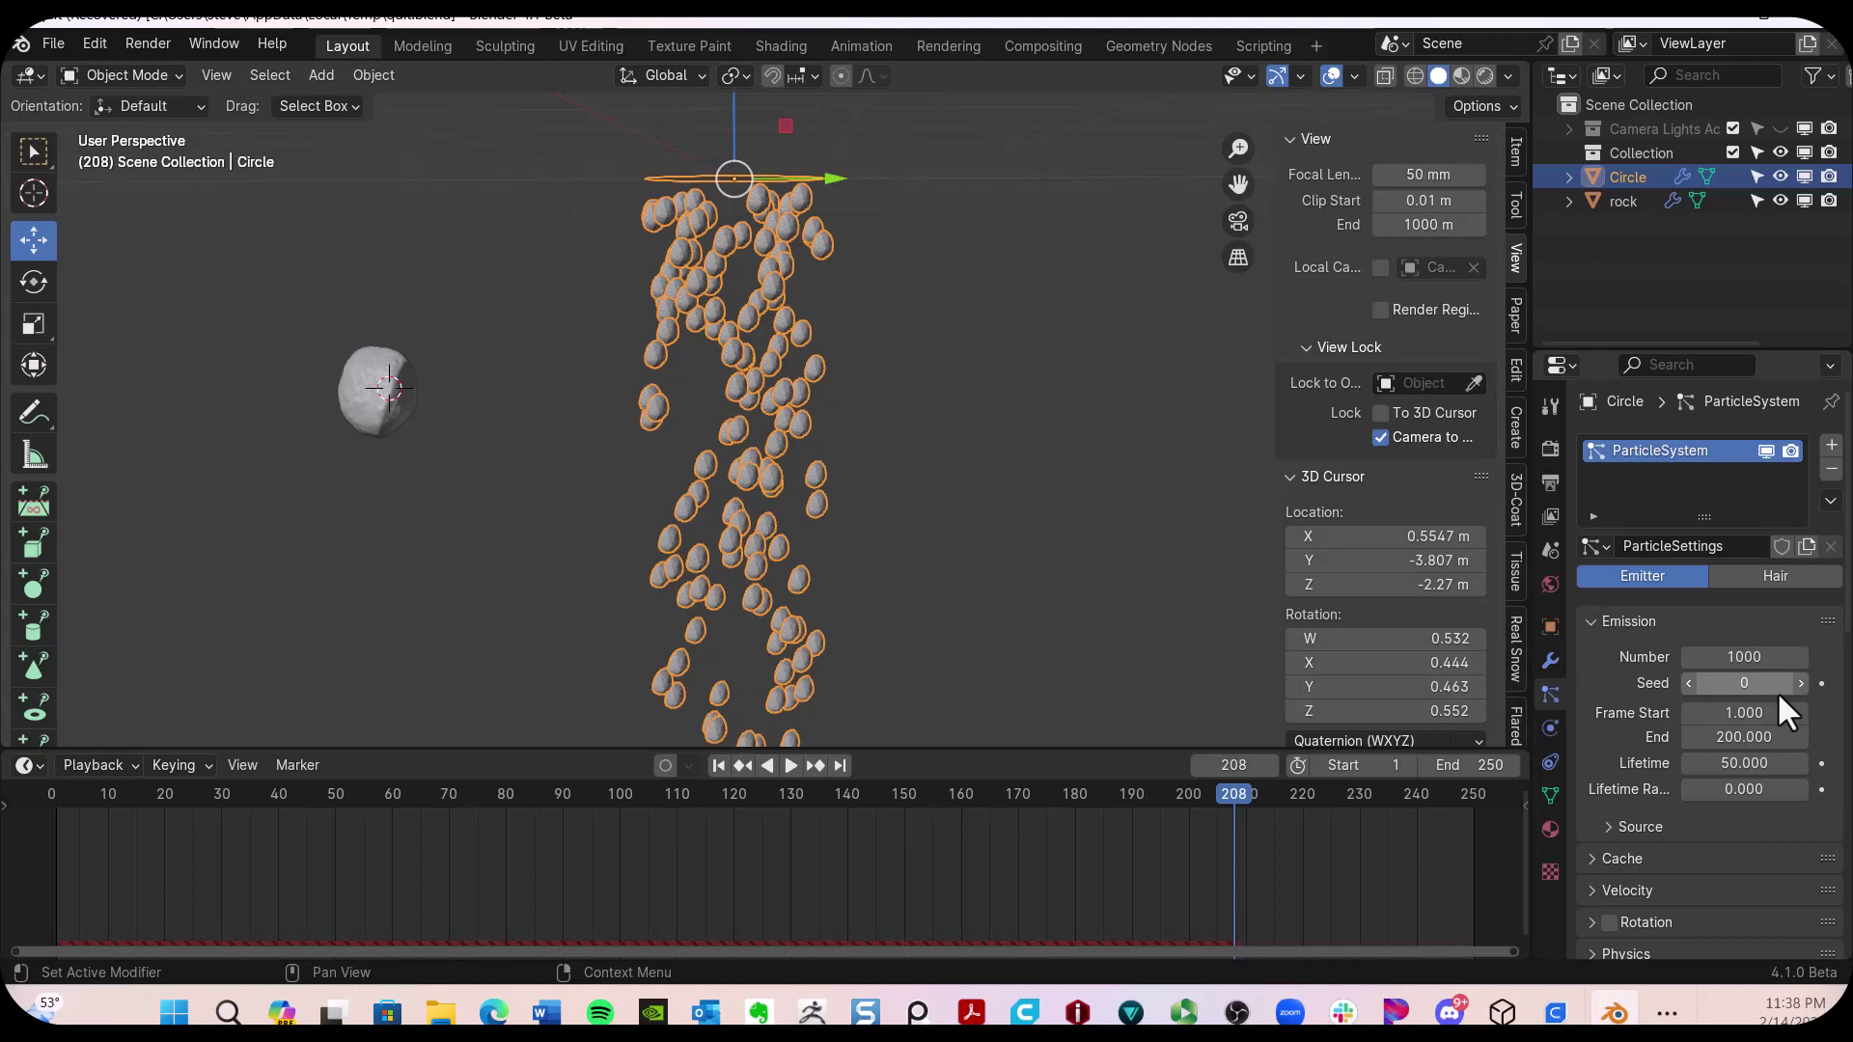
scroll(1787, 767, "down", 3)
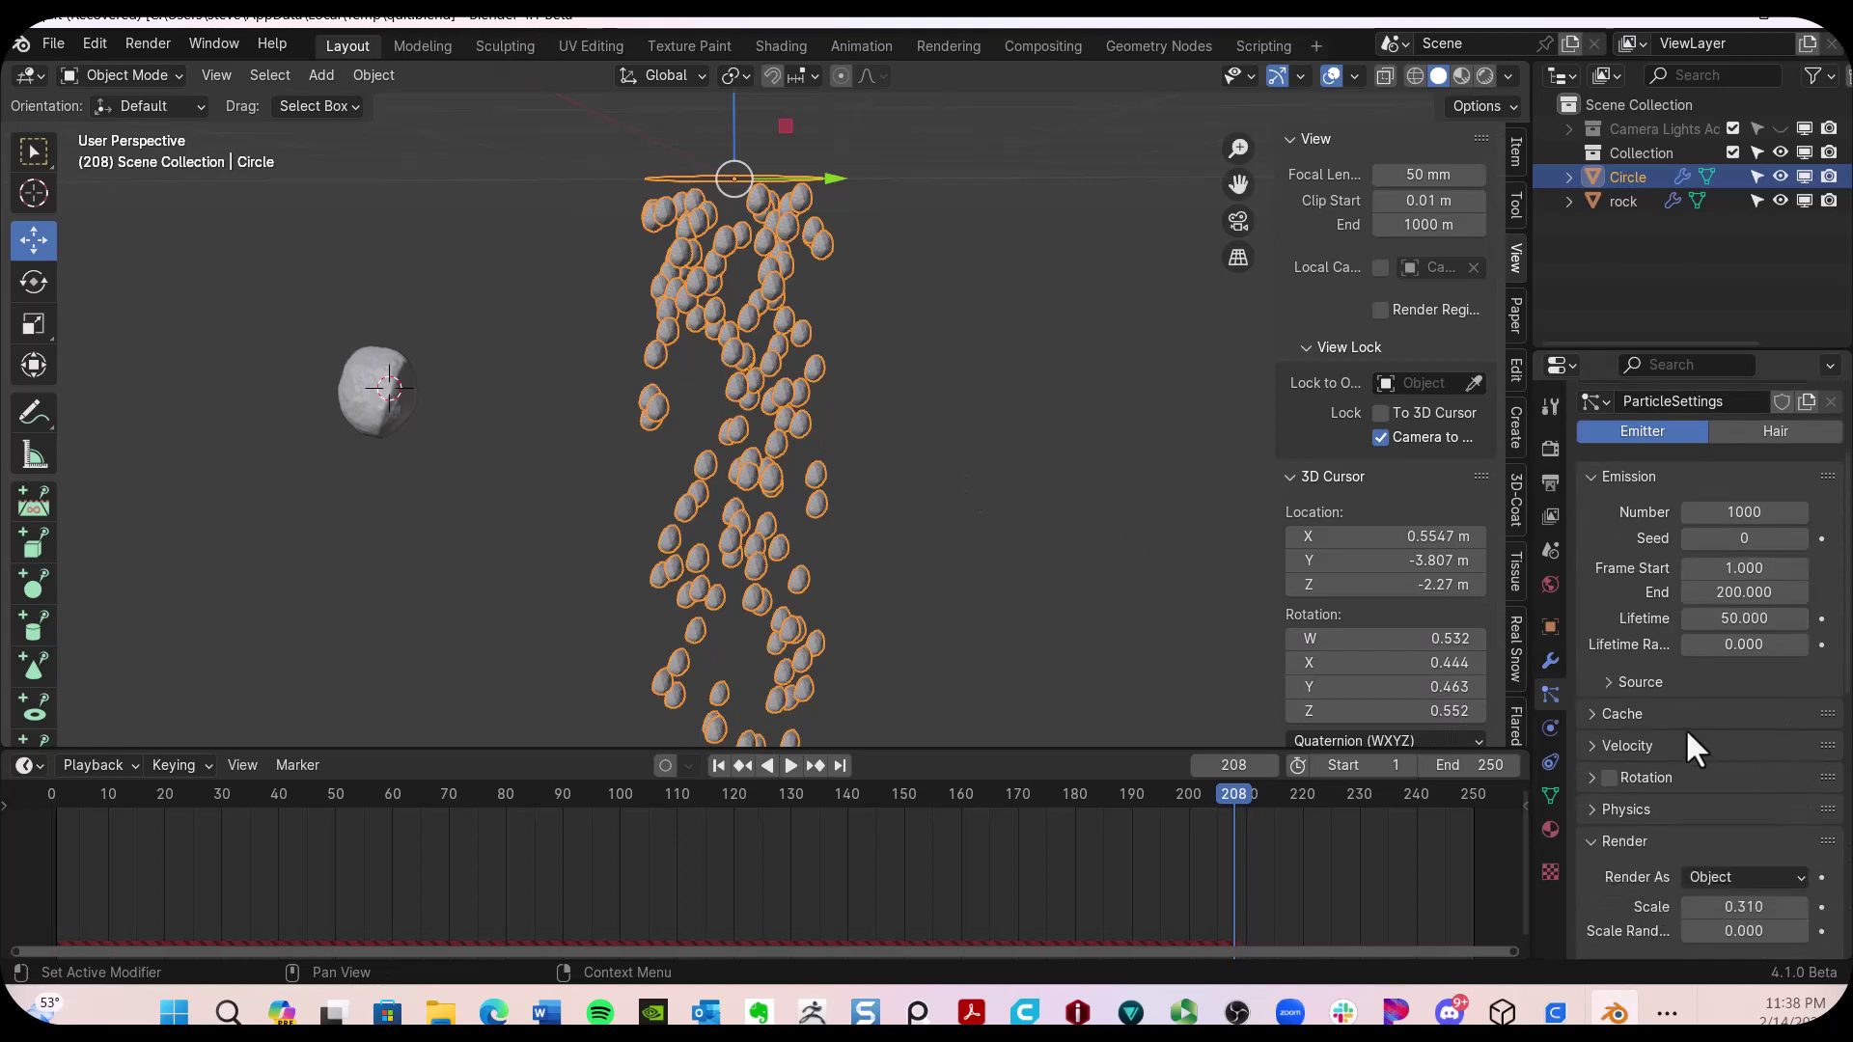
scroll(1689, 748, "down", 1)
scroll(1689, 735, "down", 2)
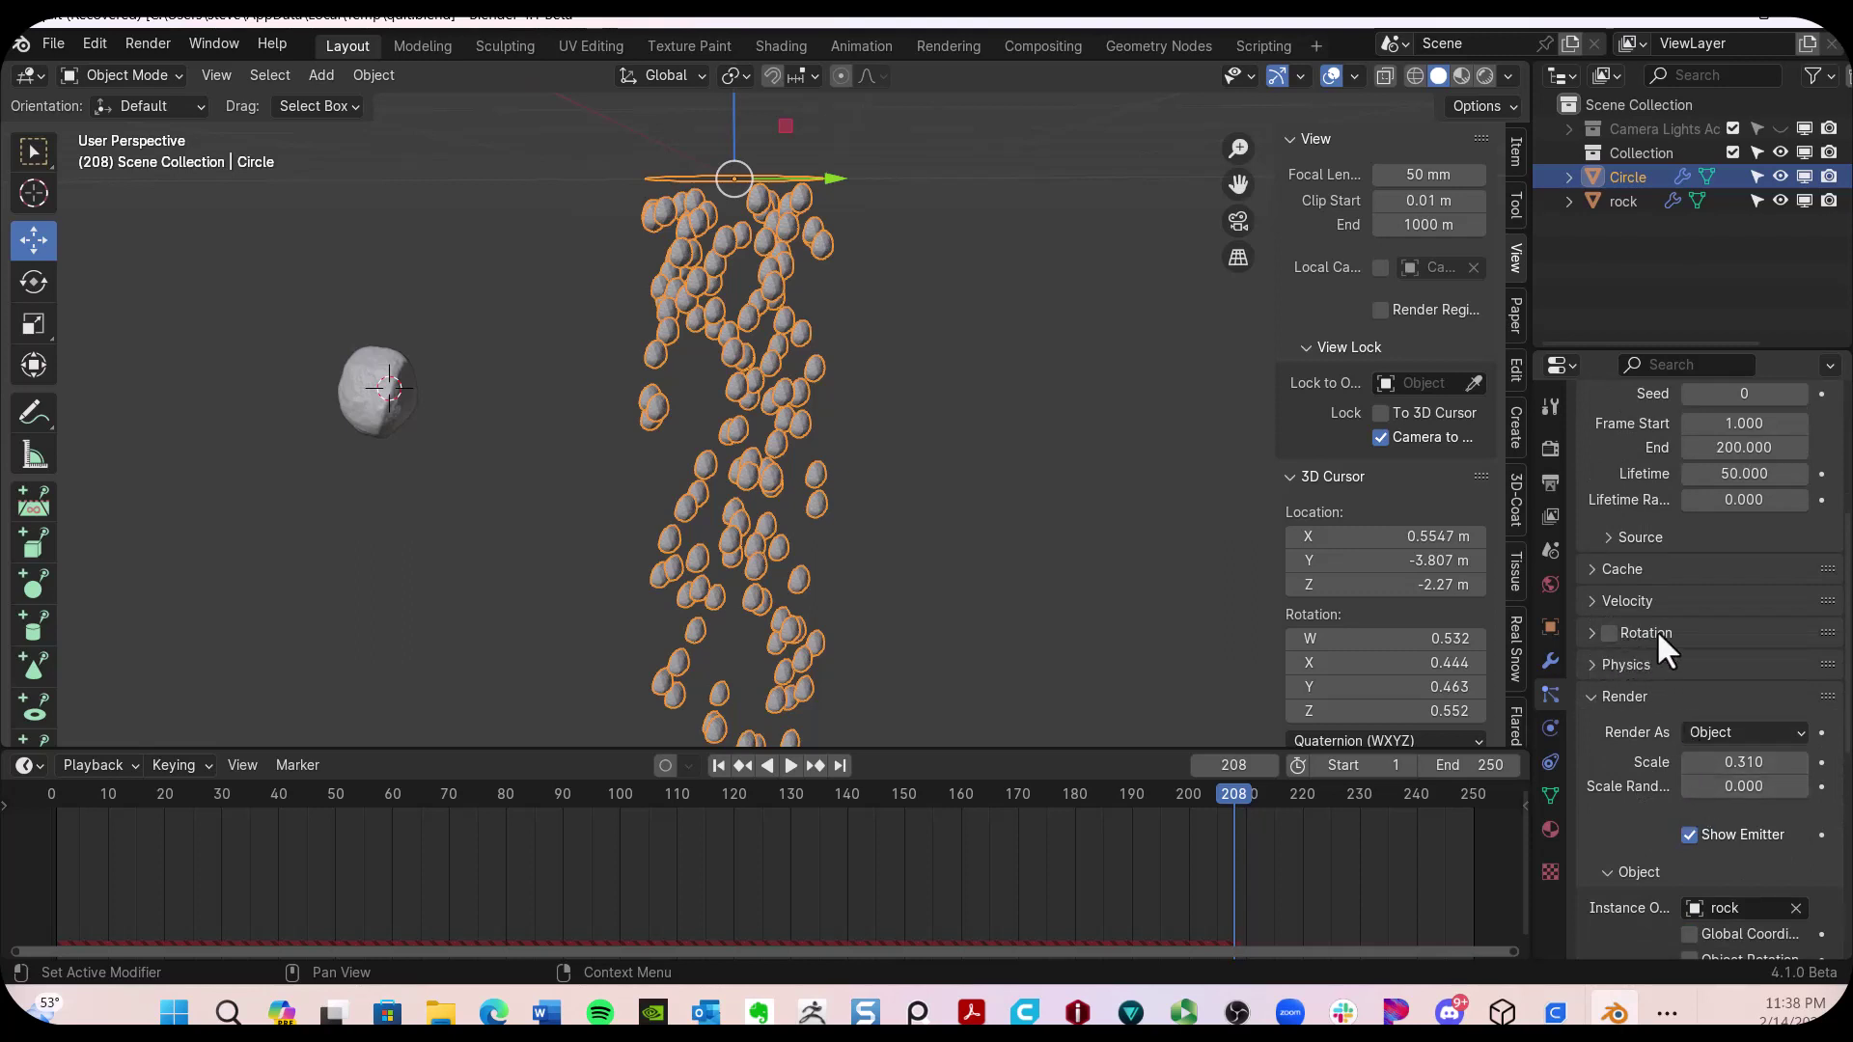
left_click(1588, 632)
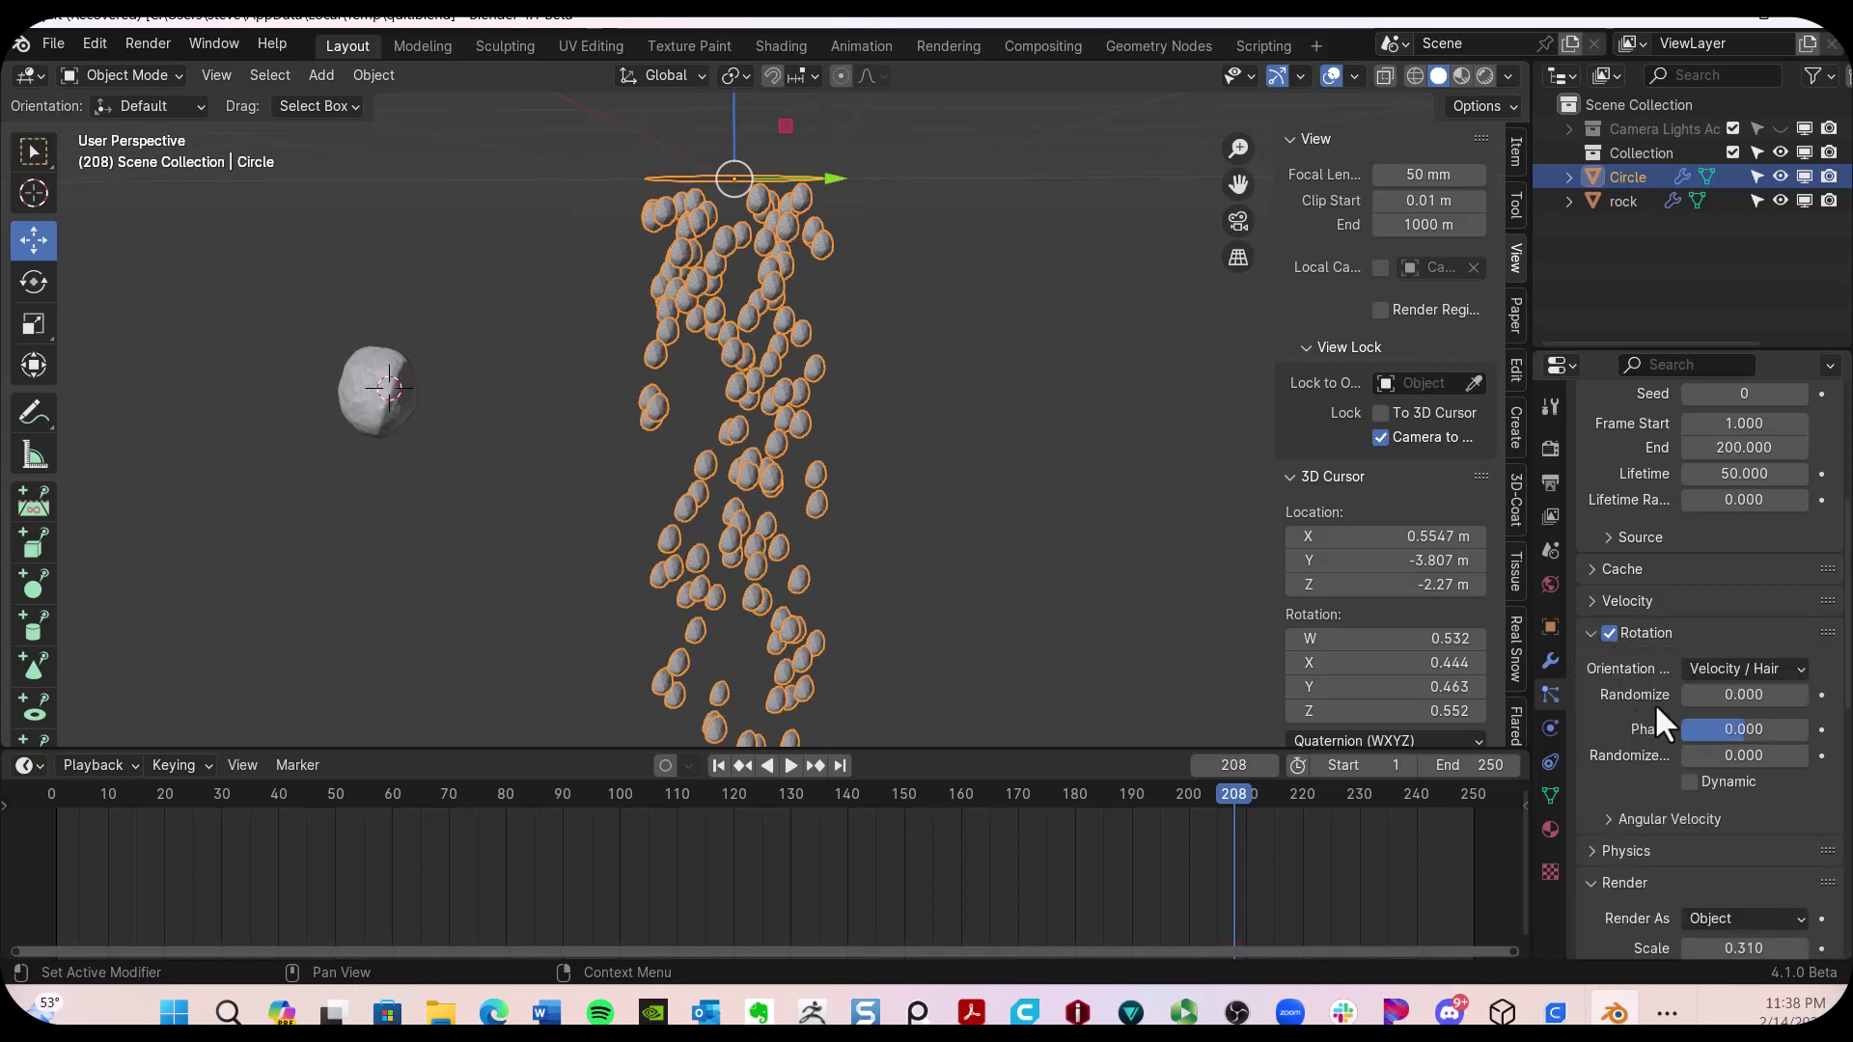
left_click_drag(1754, 697, 1838, 698)
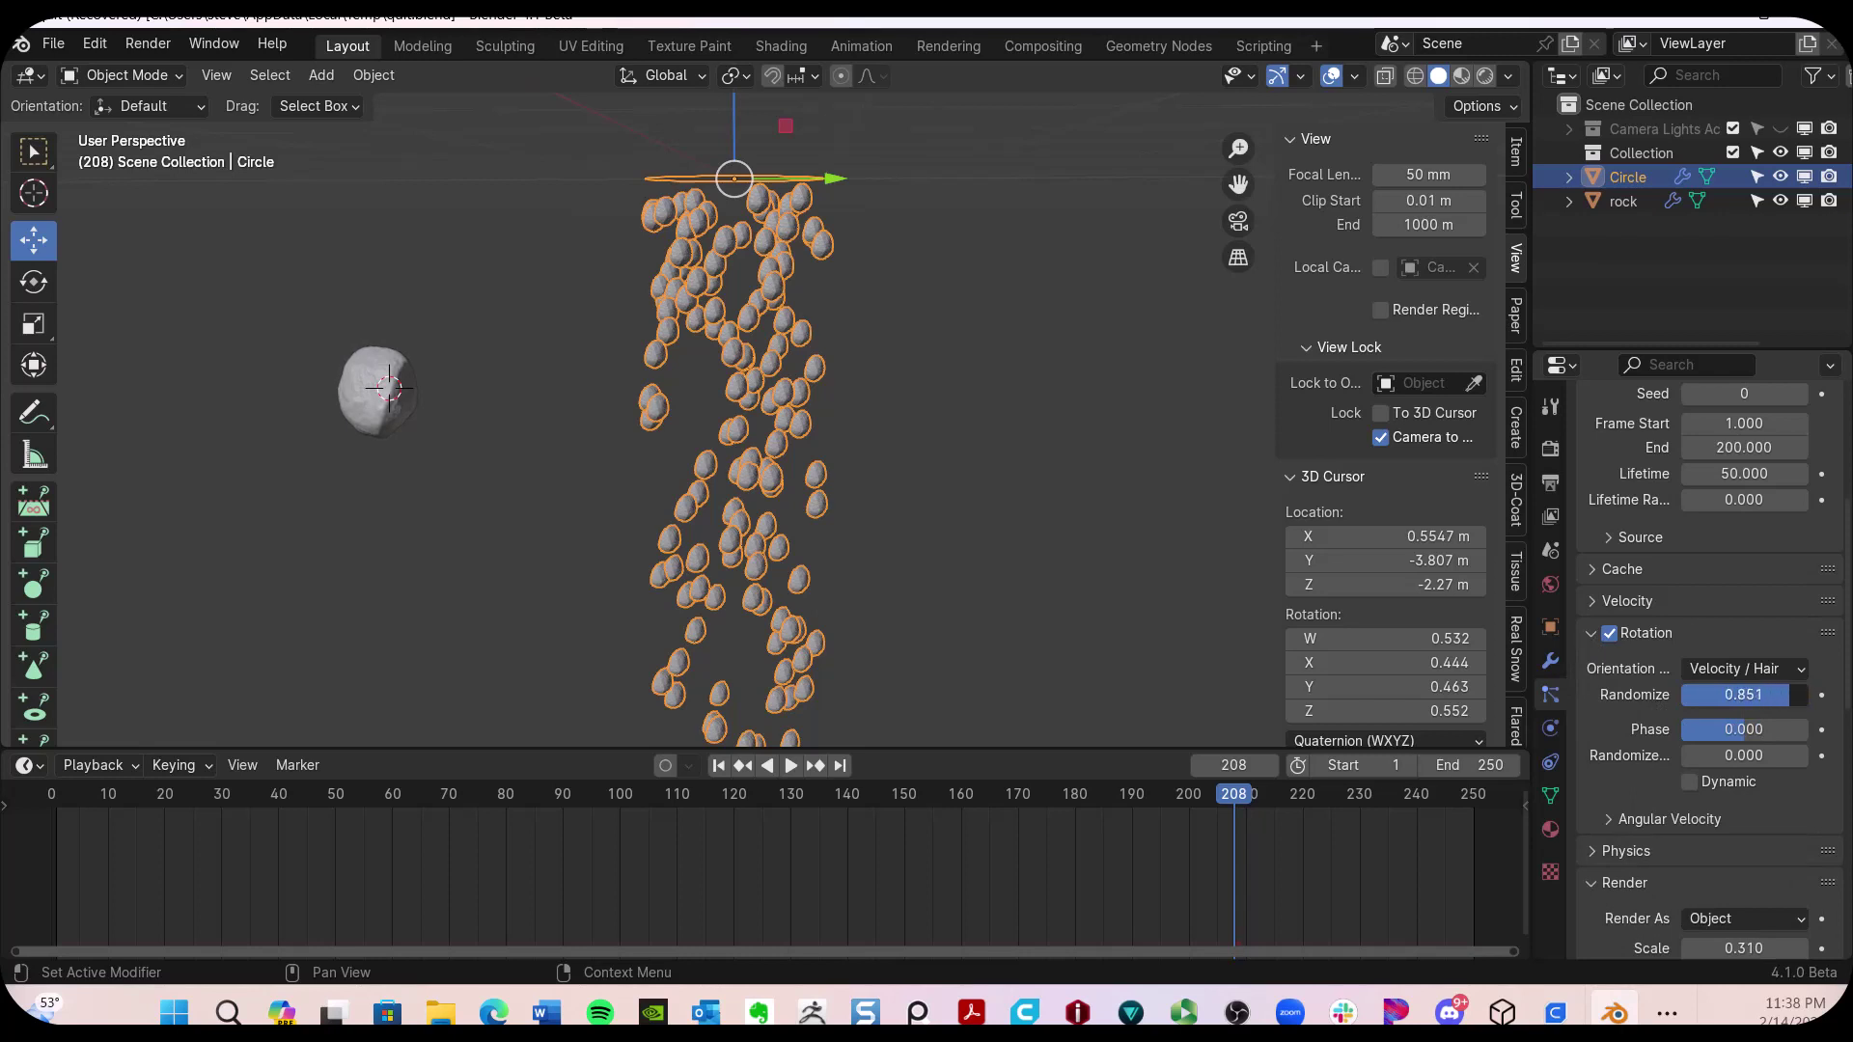
left_click_drag(1719, 754, 1814, 754)
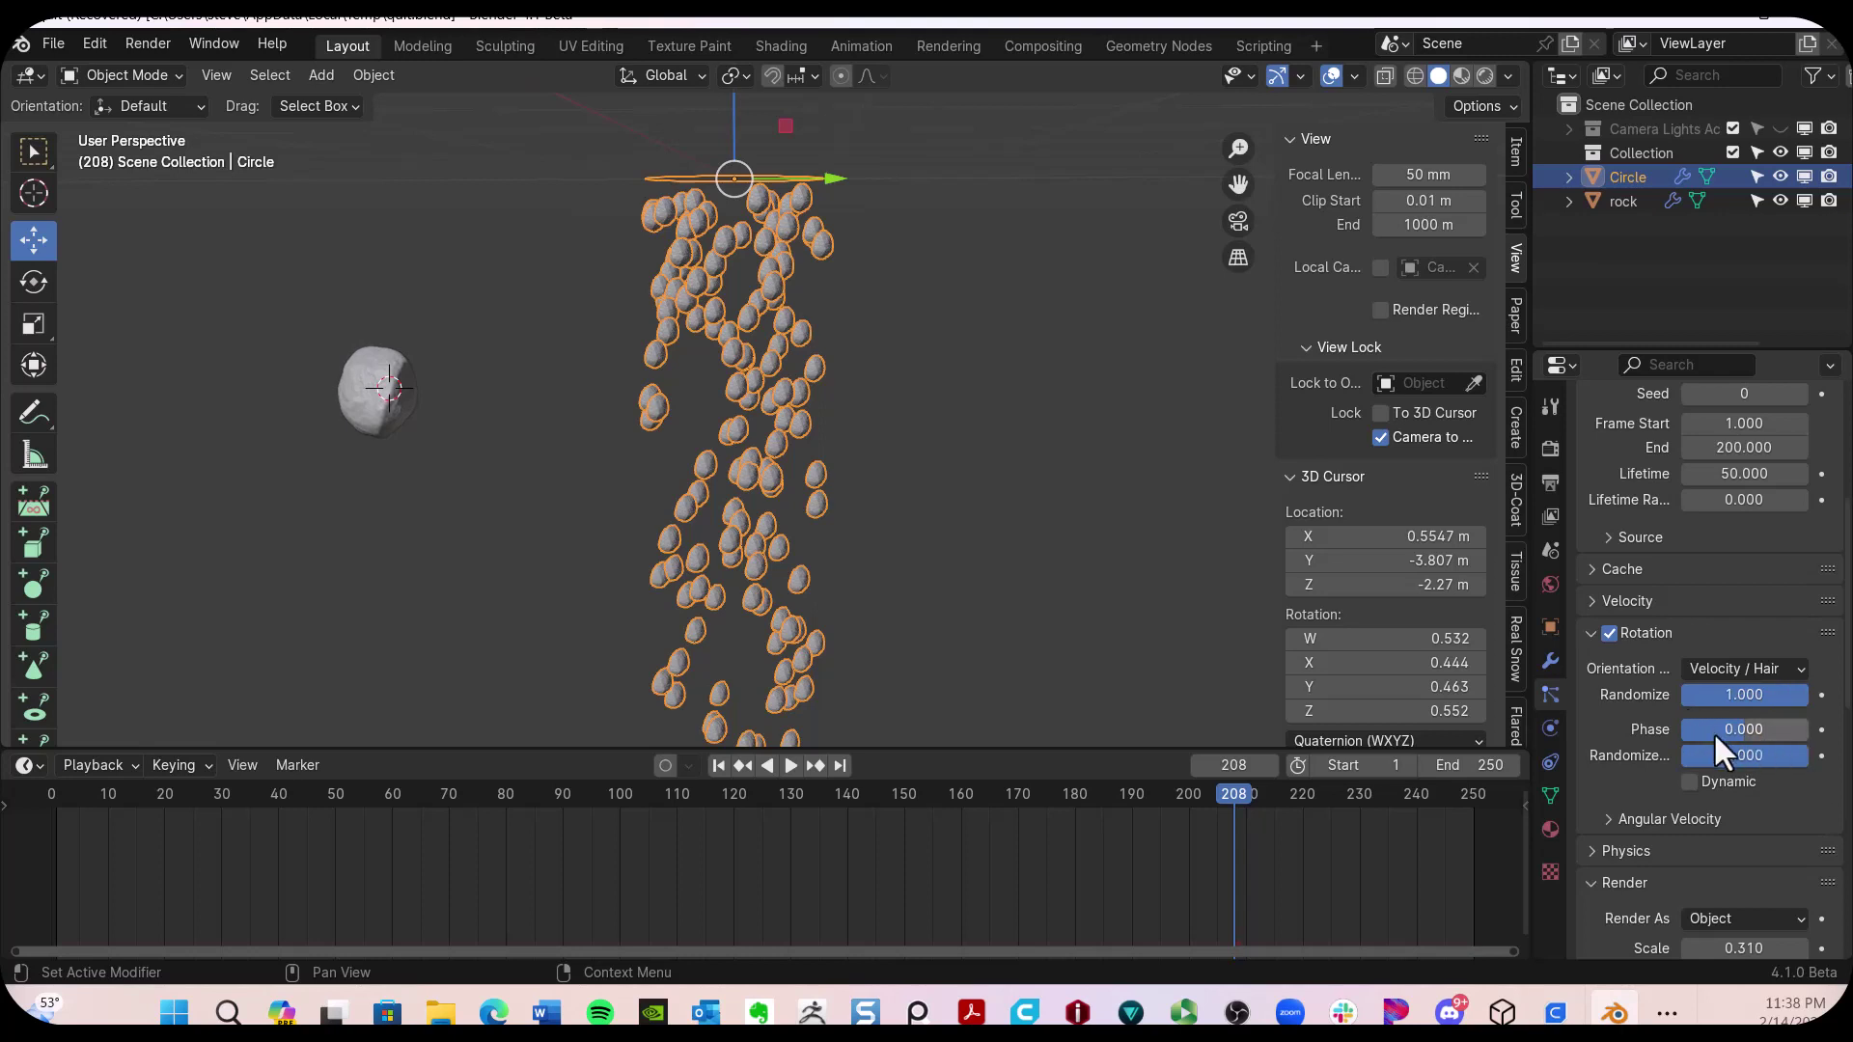
mouse_move(1711, 731)
left_mouse_down()
mouse_move(1761, 732)
mouse_move(1723, 731)
left_mouse_up()
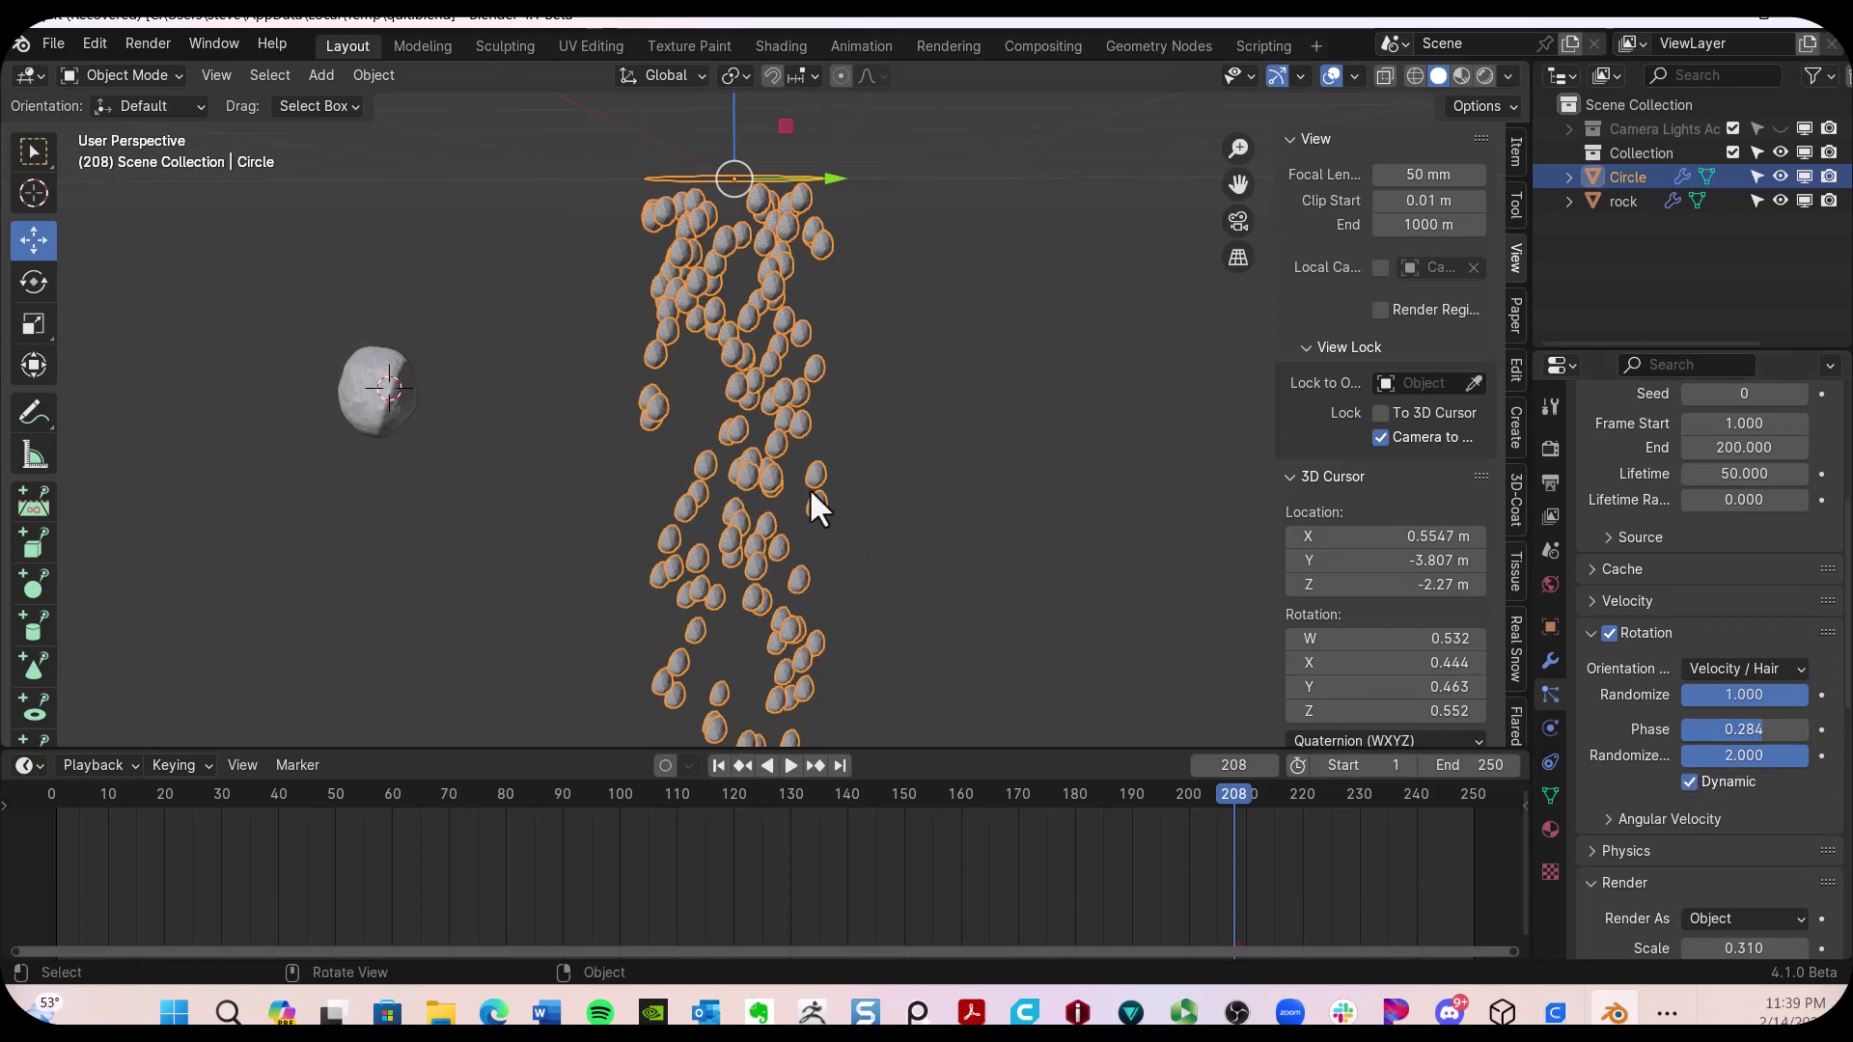
Play the animation to check the rocks' rotation, stop at frame 123, and look over the particle render and viewport display settings
key("space")
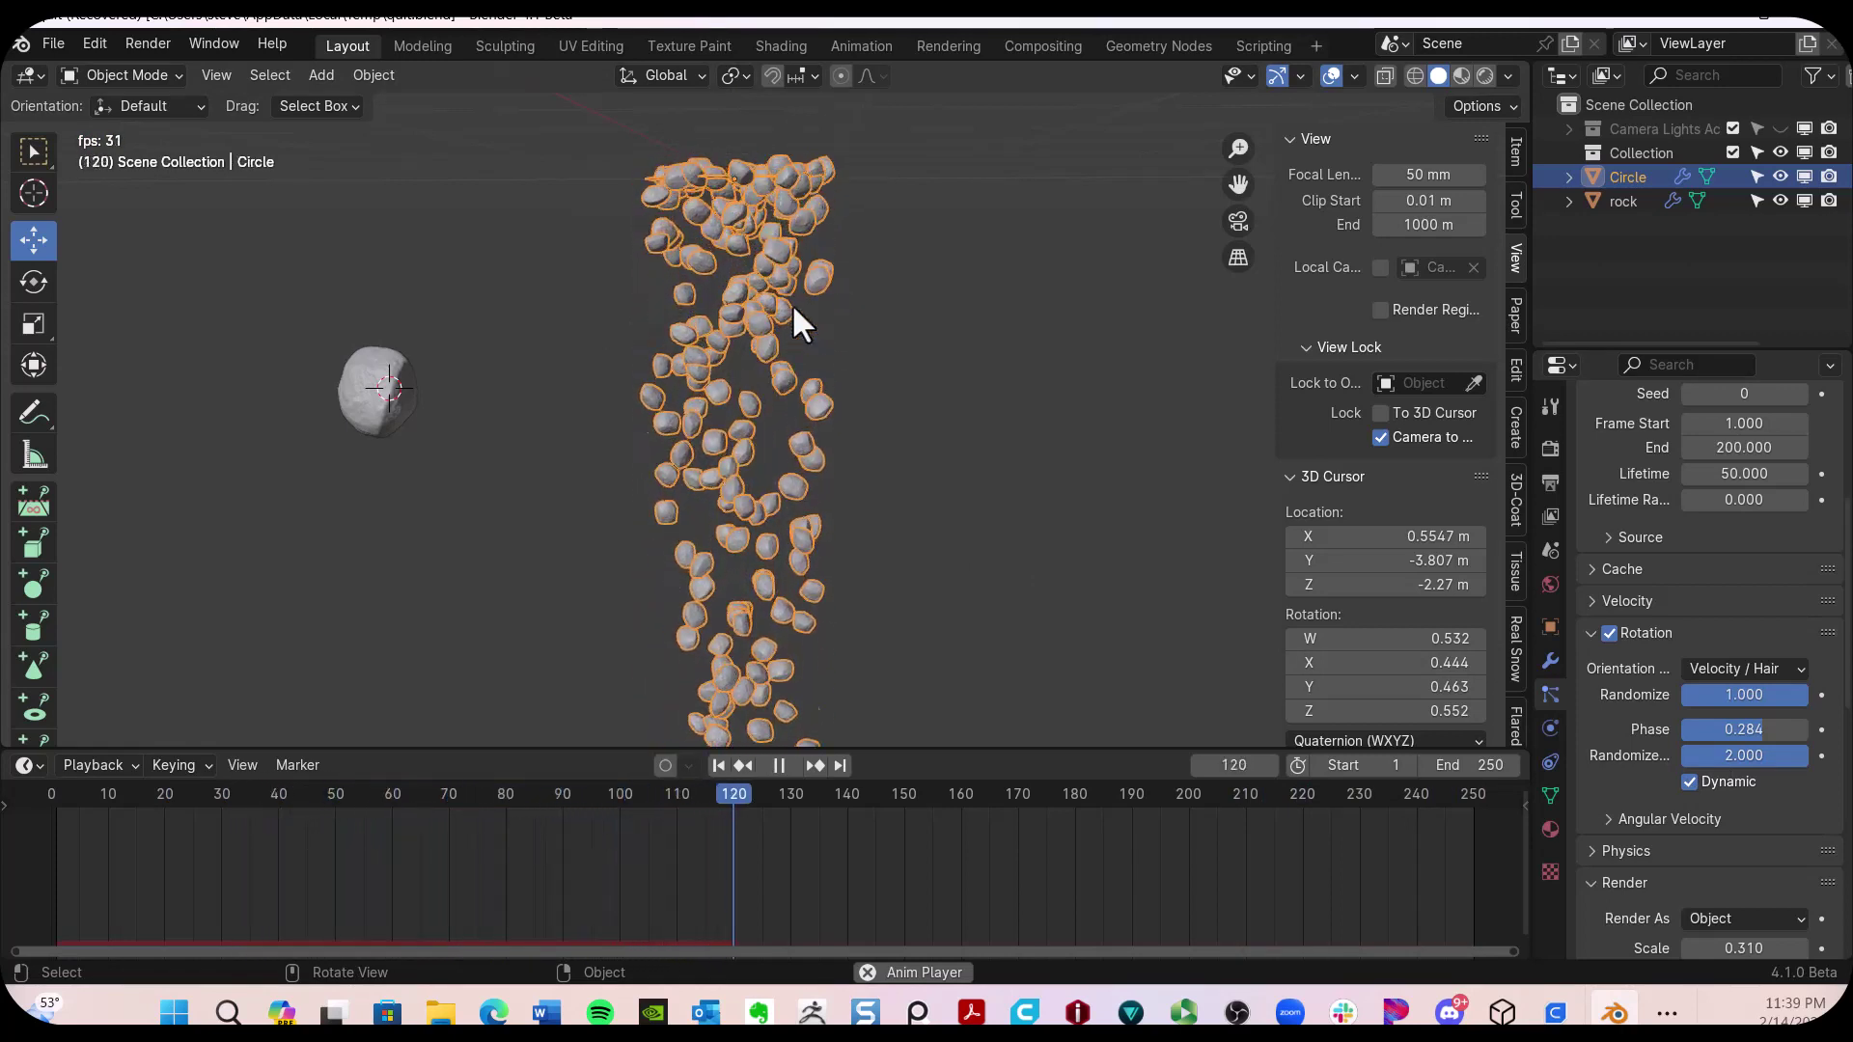
key("space")
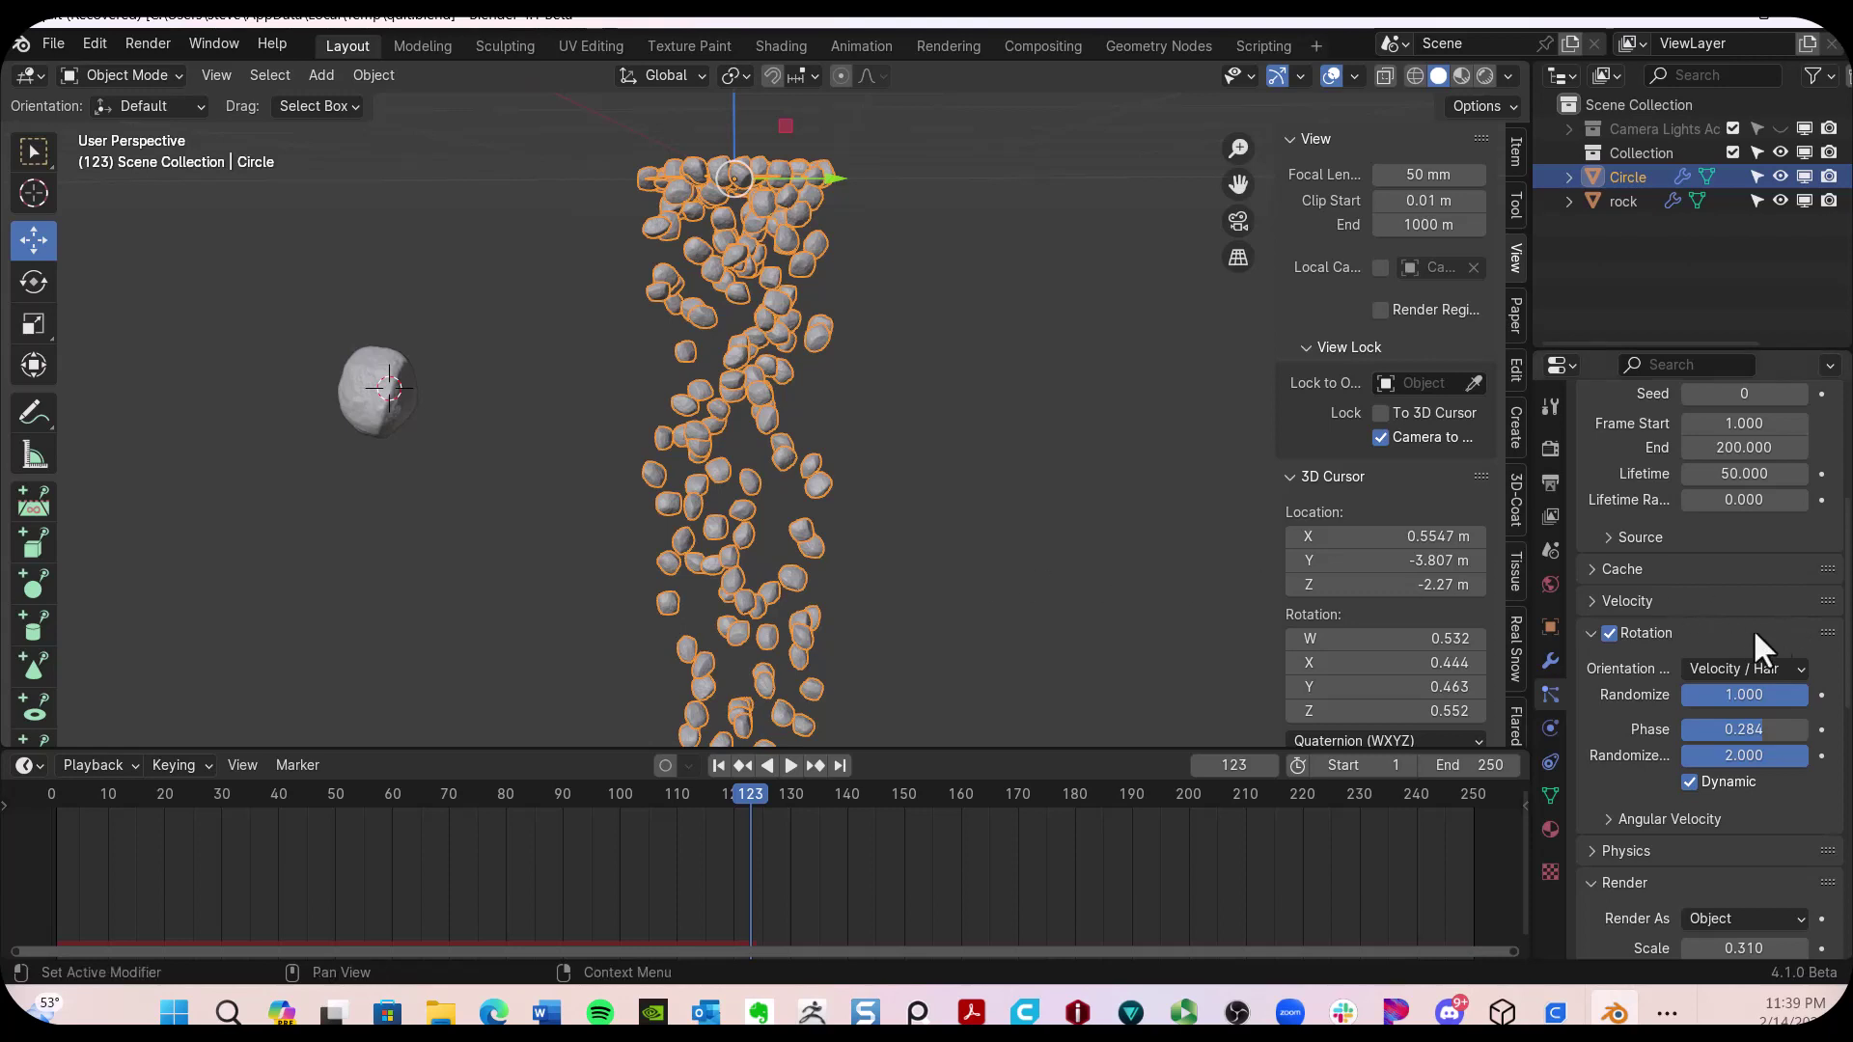
scroll(1692, 812, "down", 5)
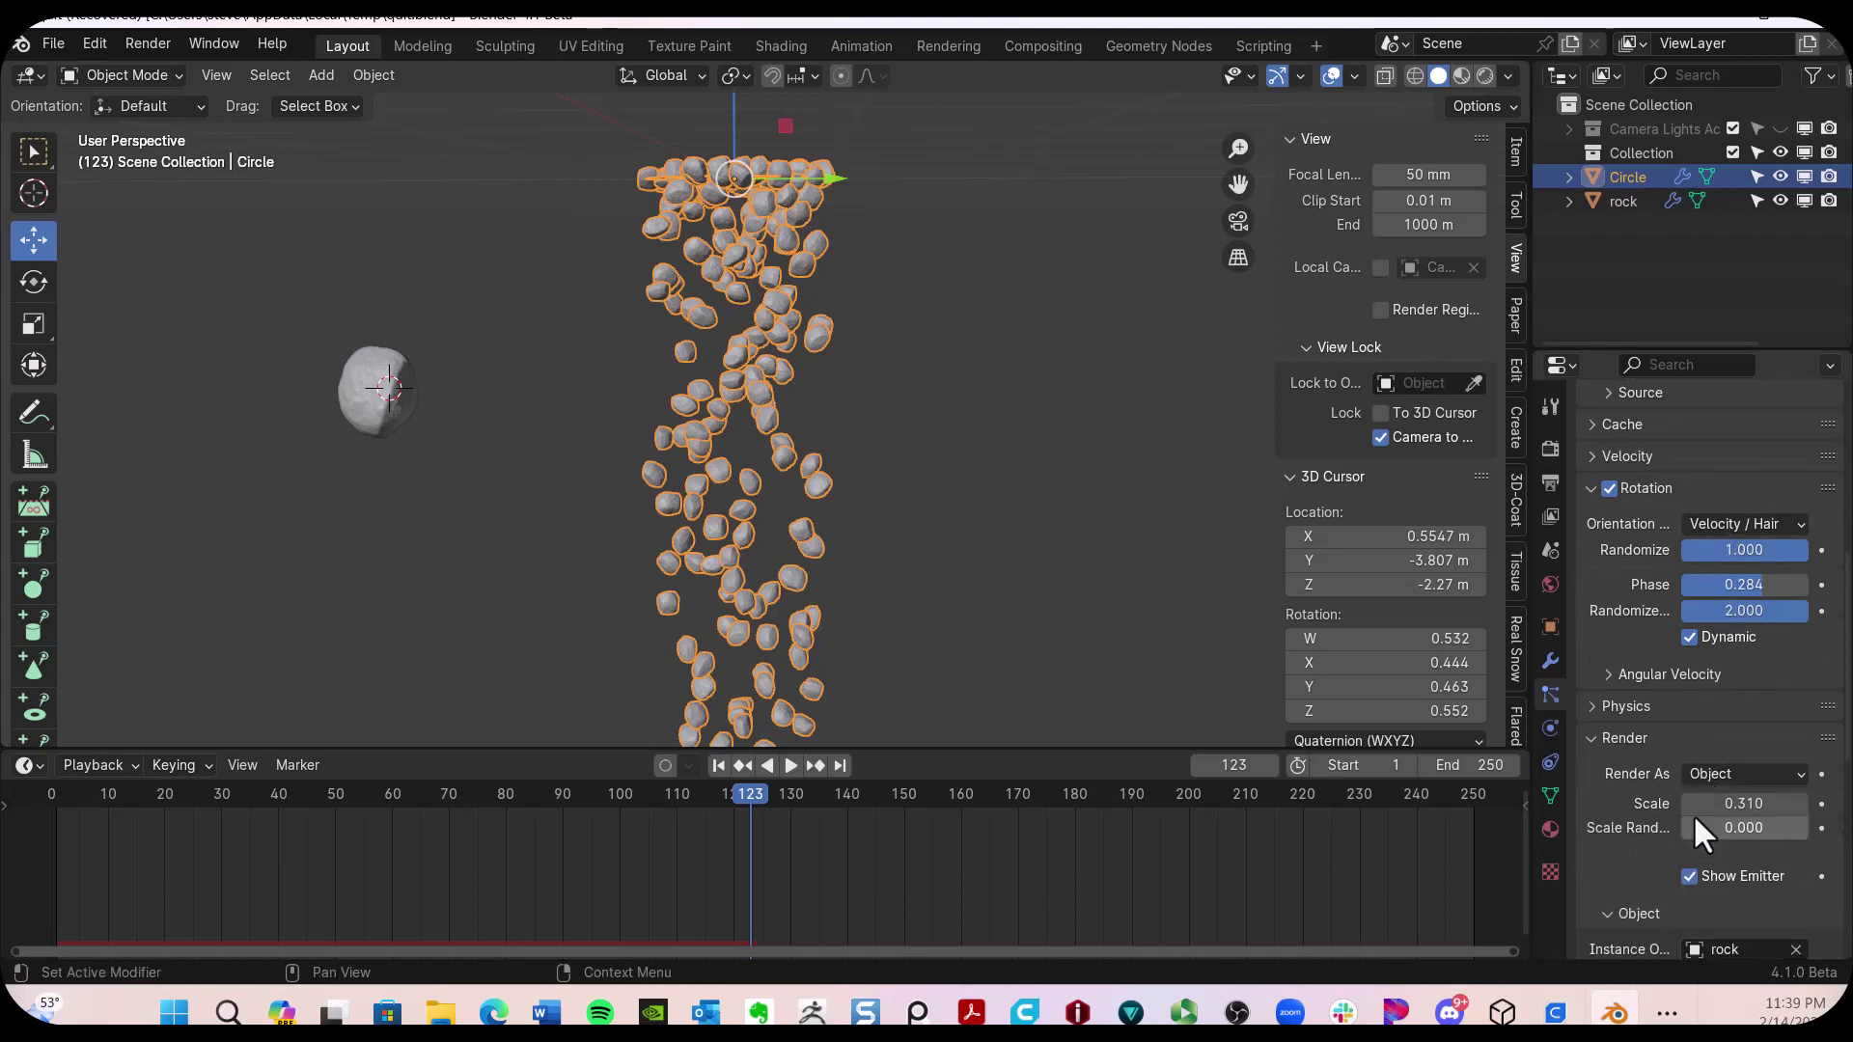
scroll(1692, 812, "down", 7)
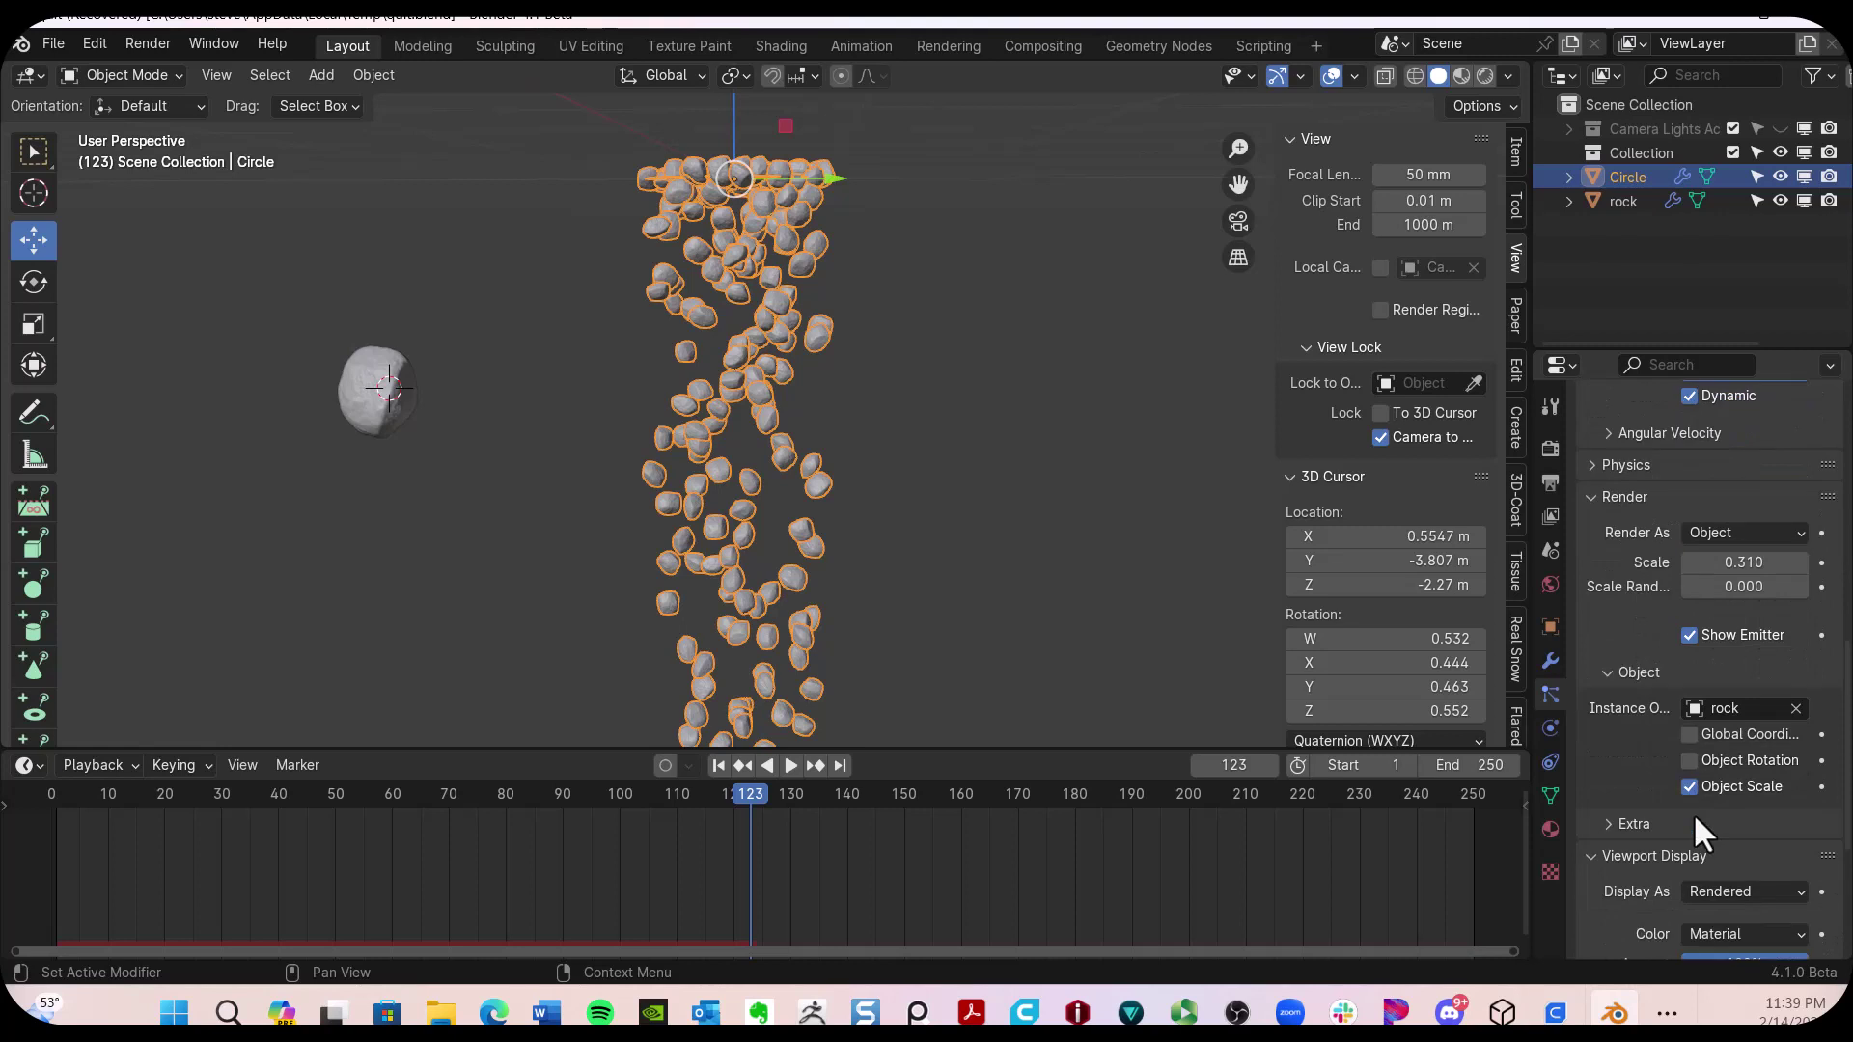
scroll(1699, 831, "down", 2)
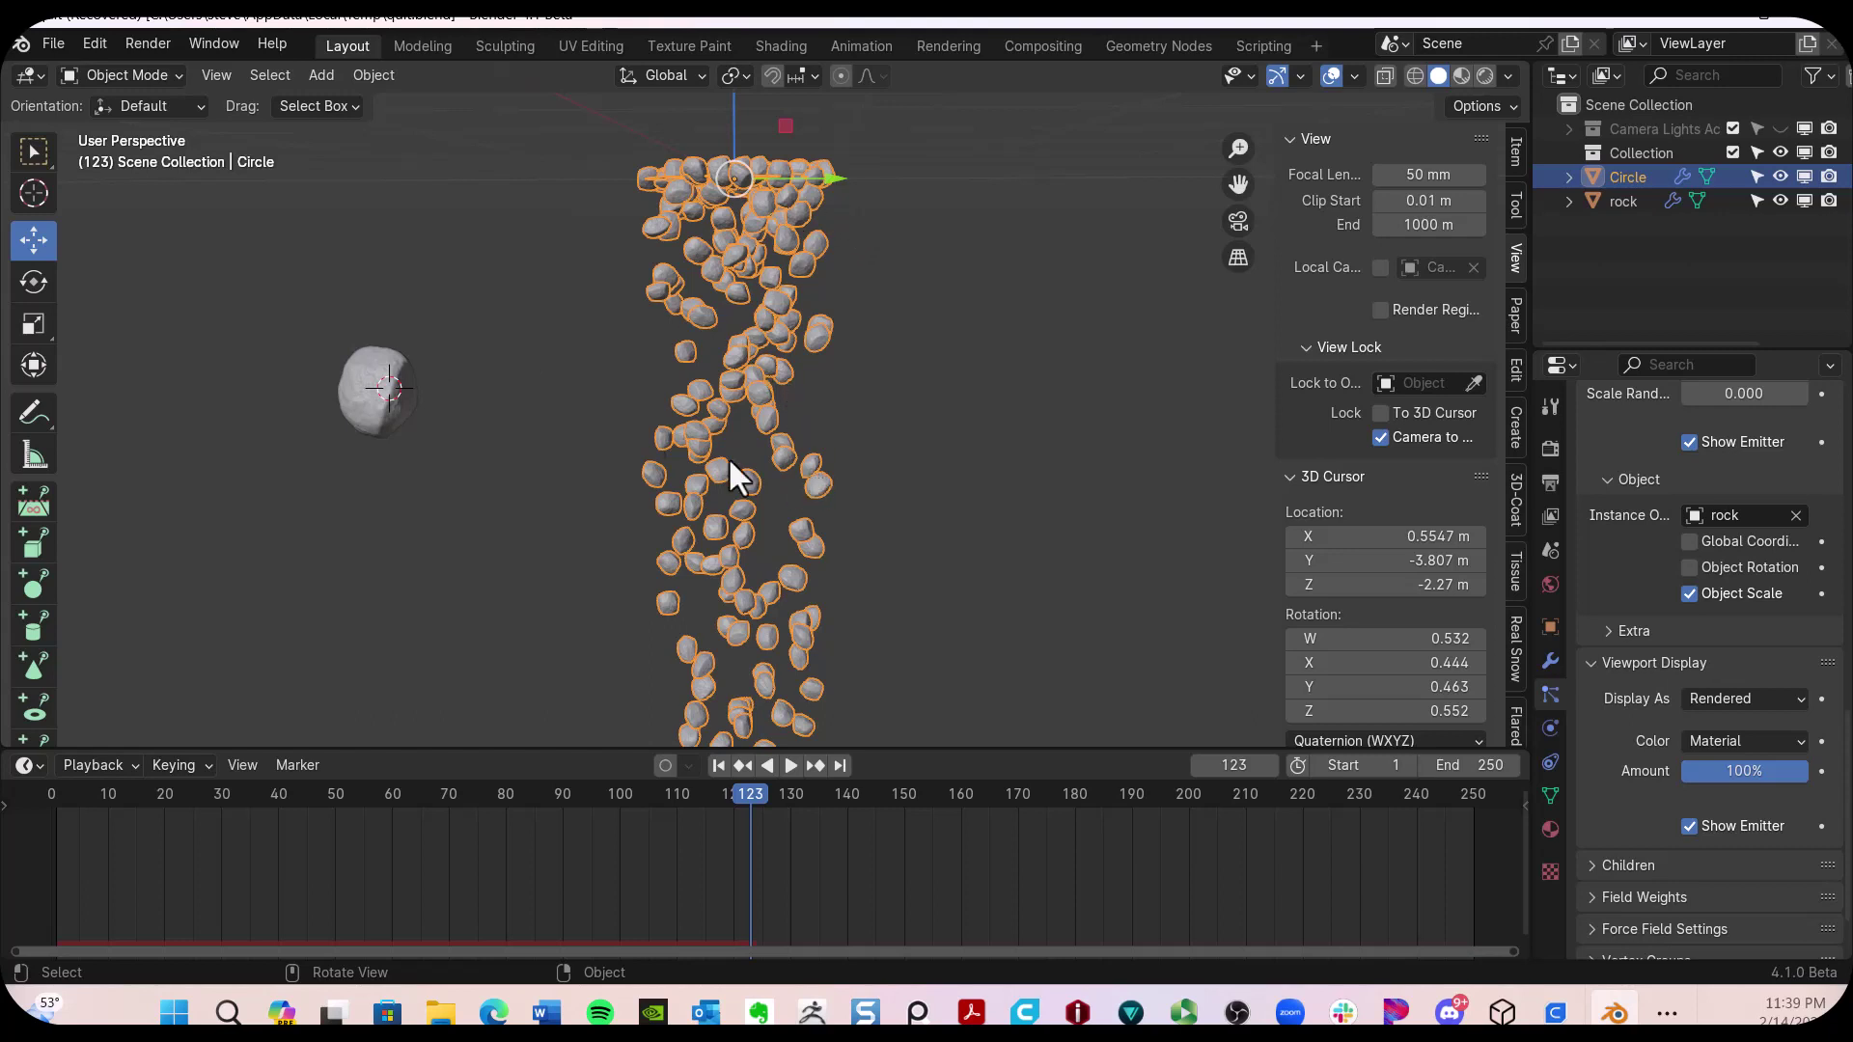
Scale the source rock down uniformly to about 0.37 of its size to shrink the falling rocks
left_click(371, 382)
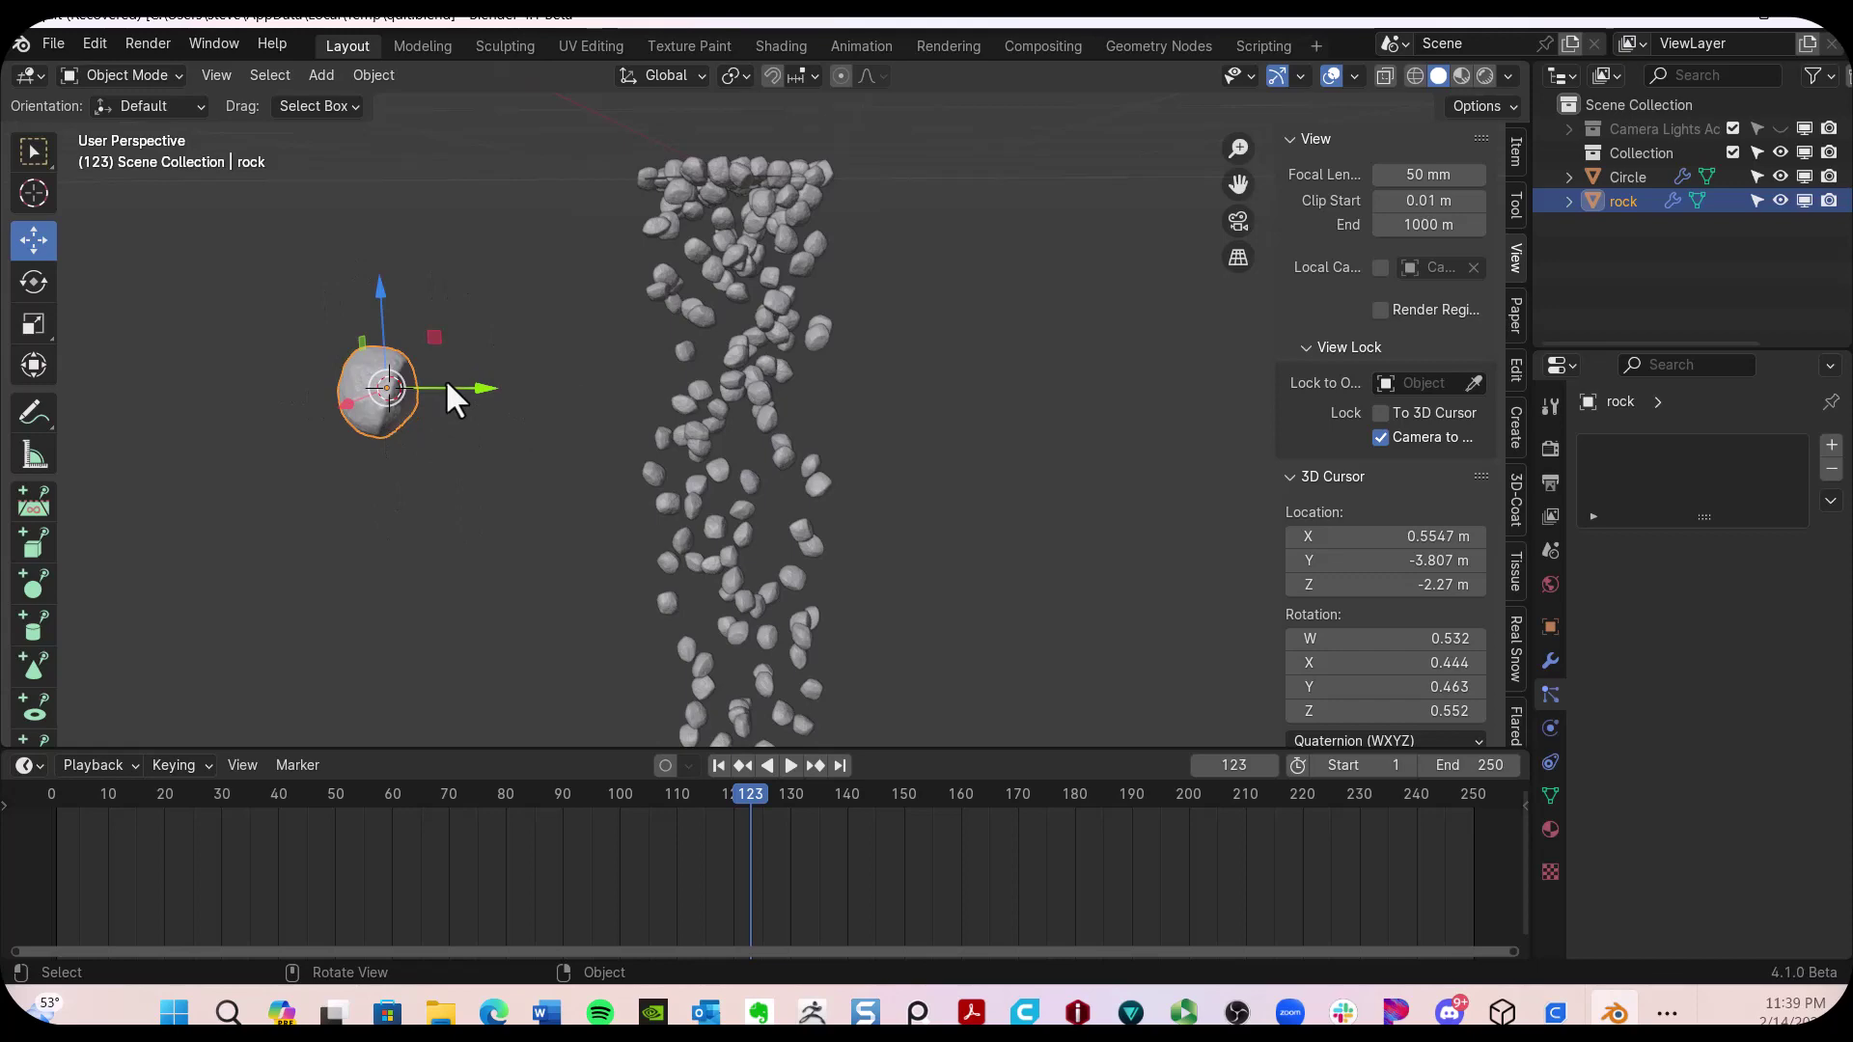
key("s")
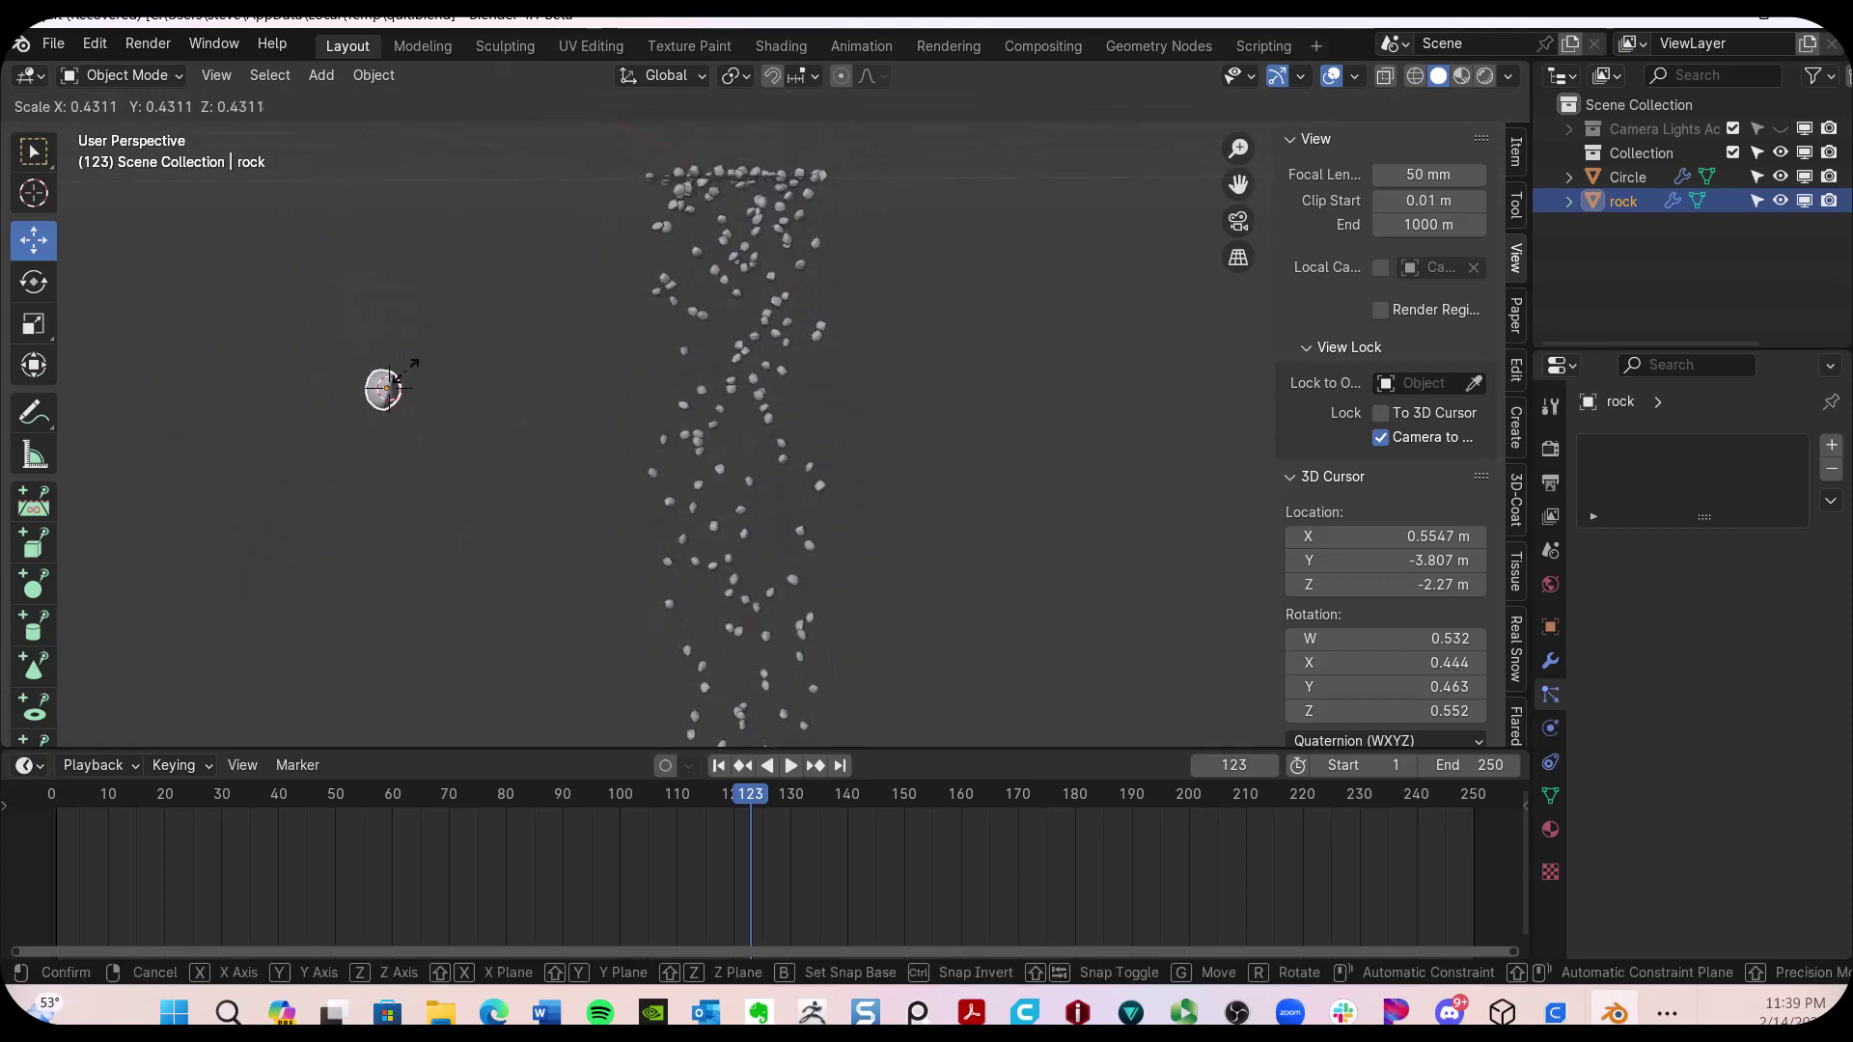
left_click(388, 389)
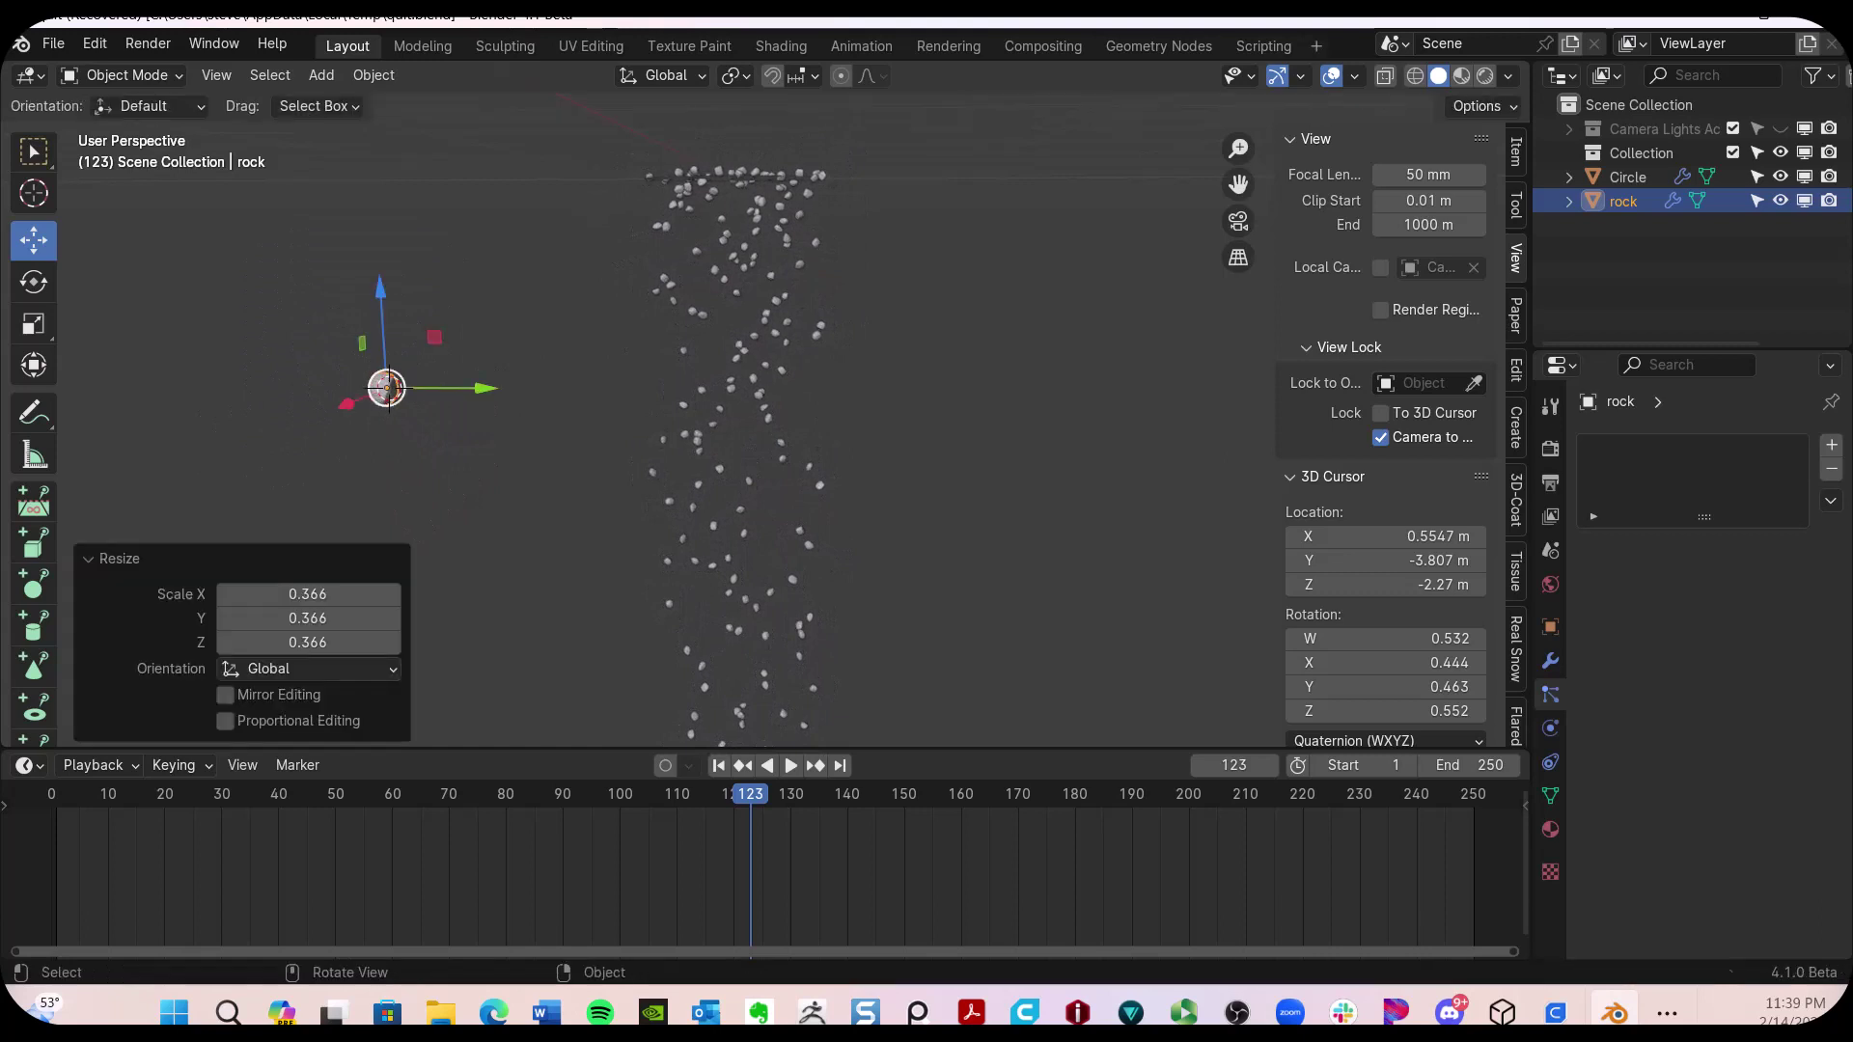